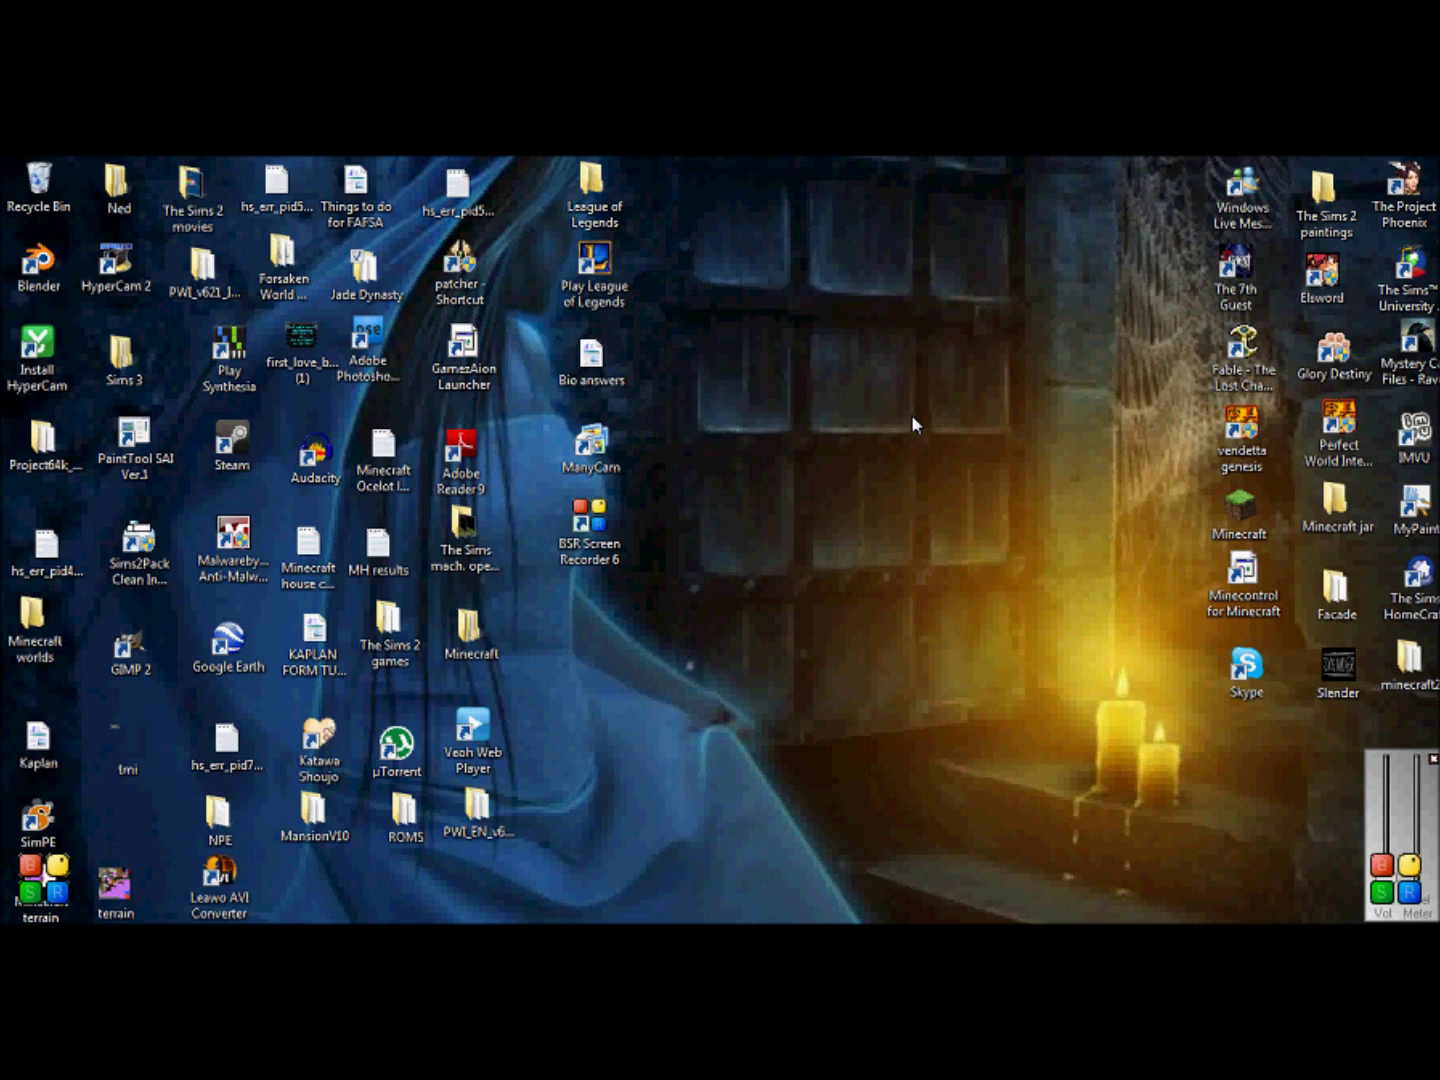
Step: Launch The Sims 2 Body Shop from EA GAMES > The Sims 2 University Life Collection
key("super")
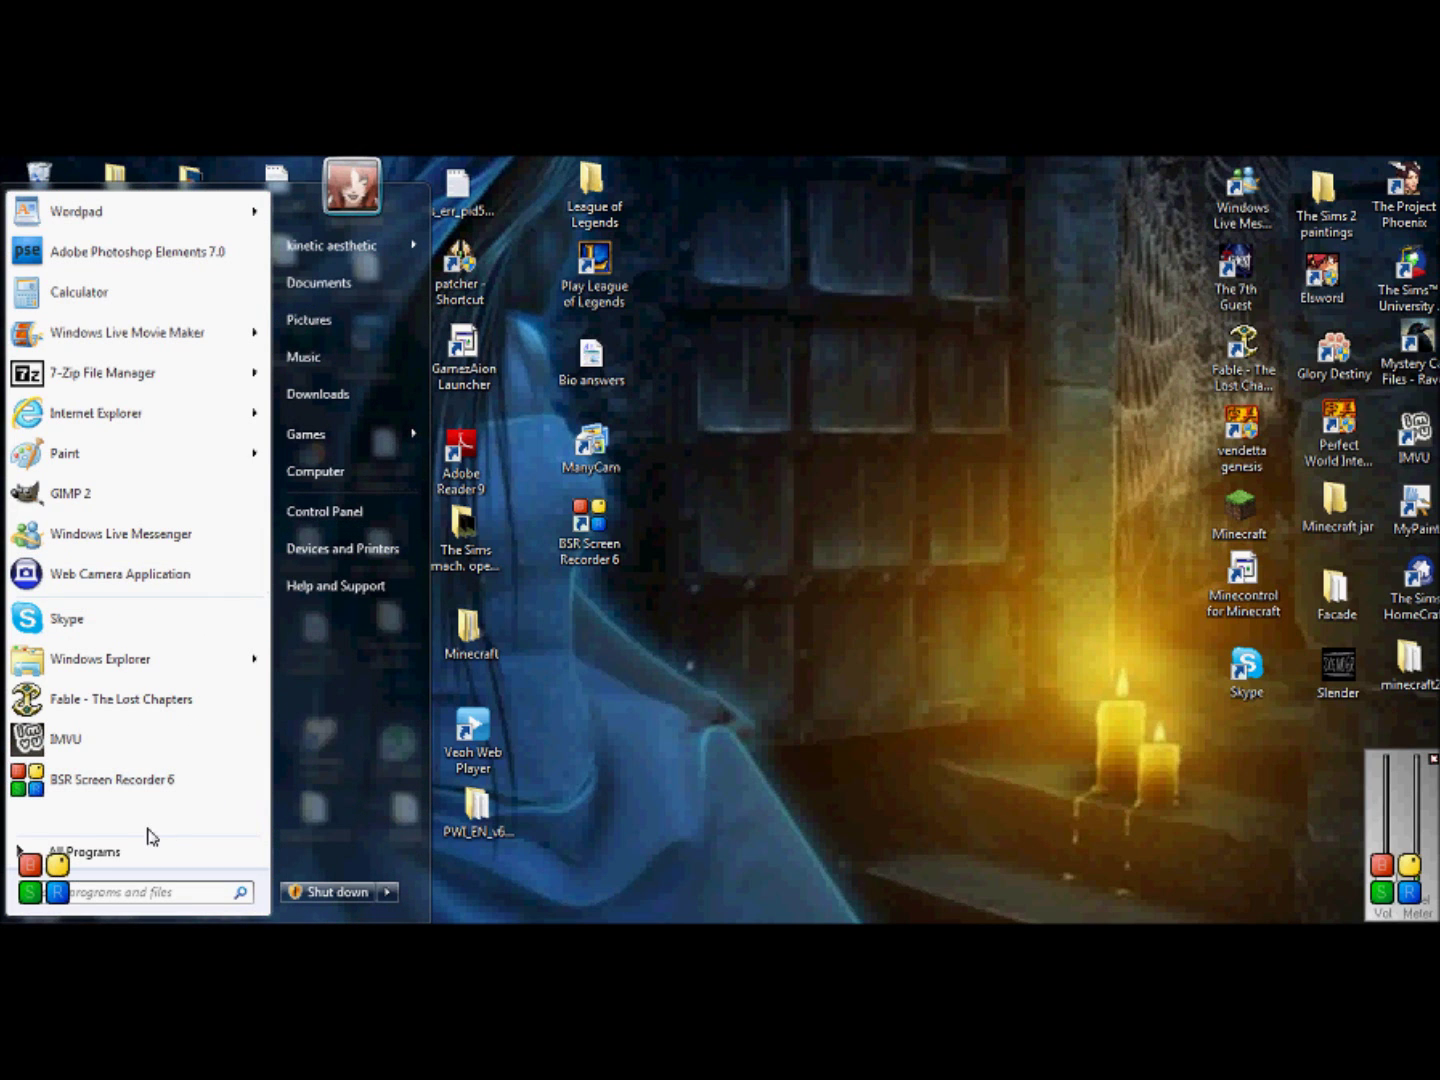
left_click(133, 852)
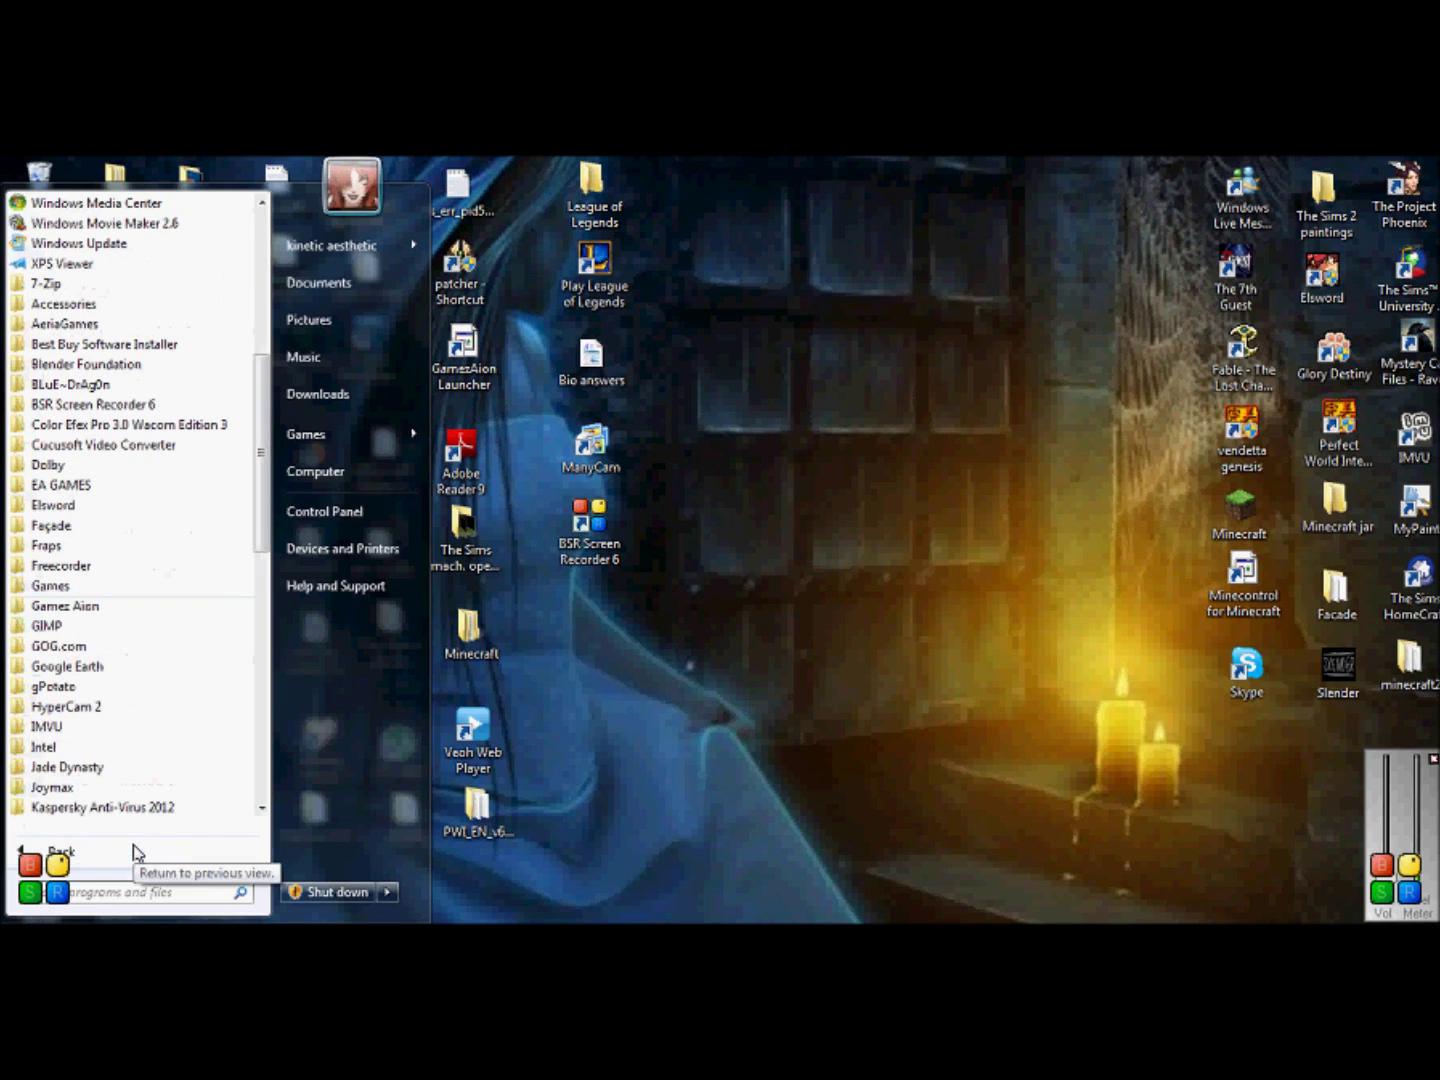
left_click(99, 489)
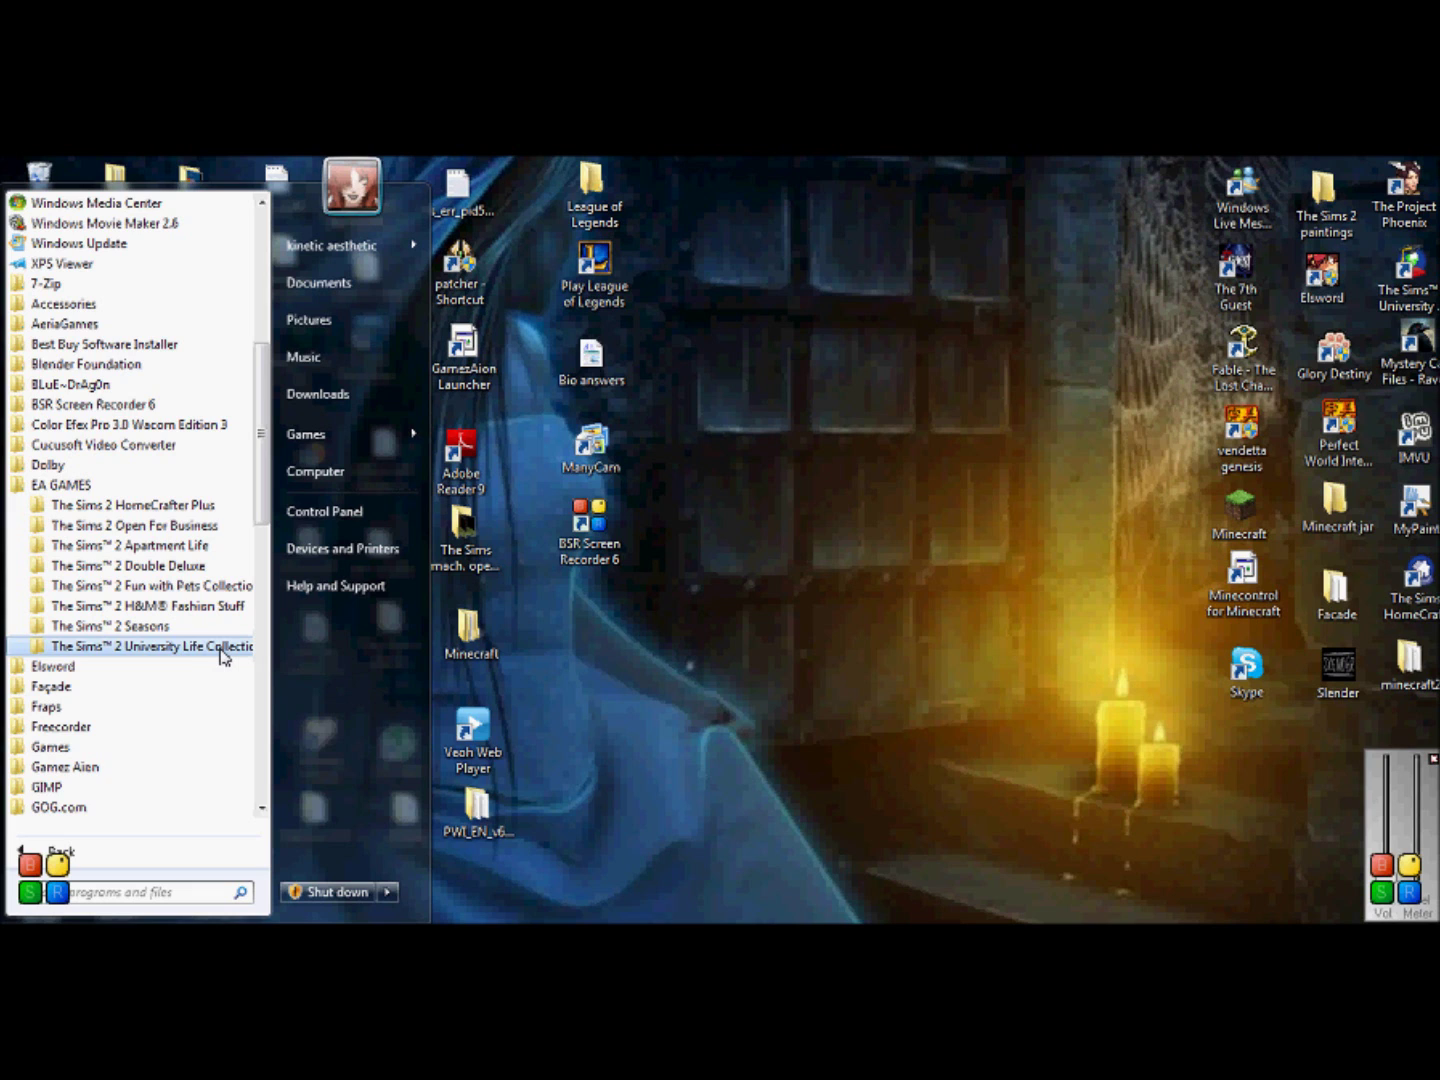
left_click(220, 653)
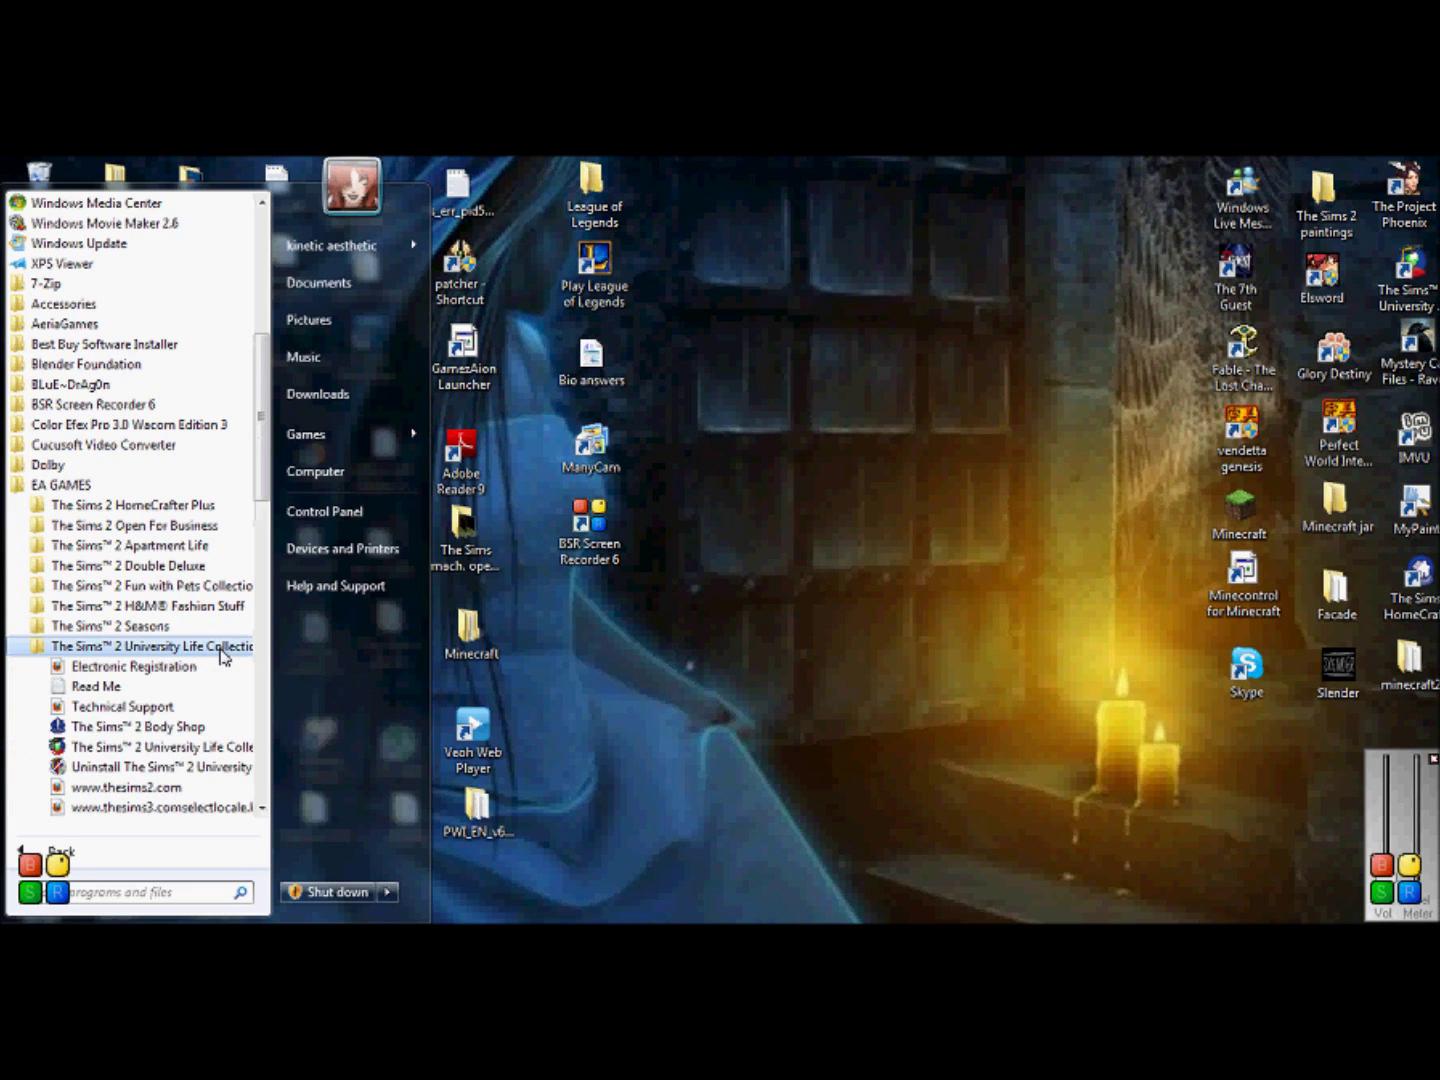
left_click(167, 734)
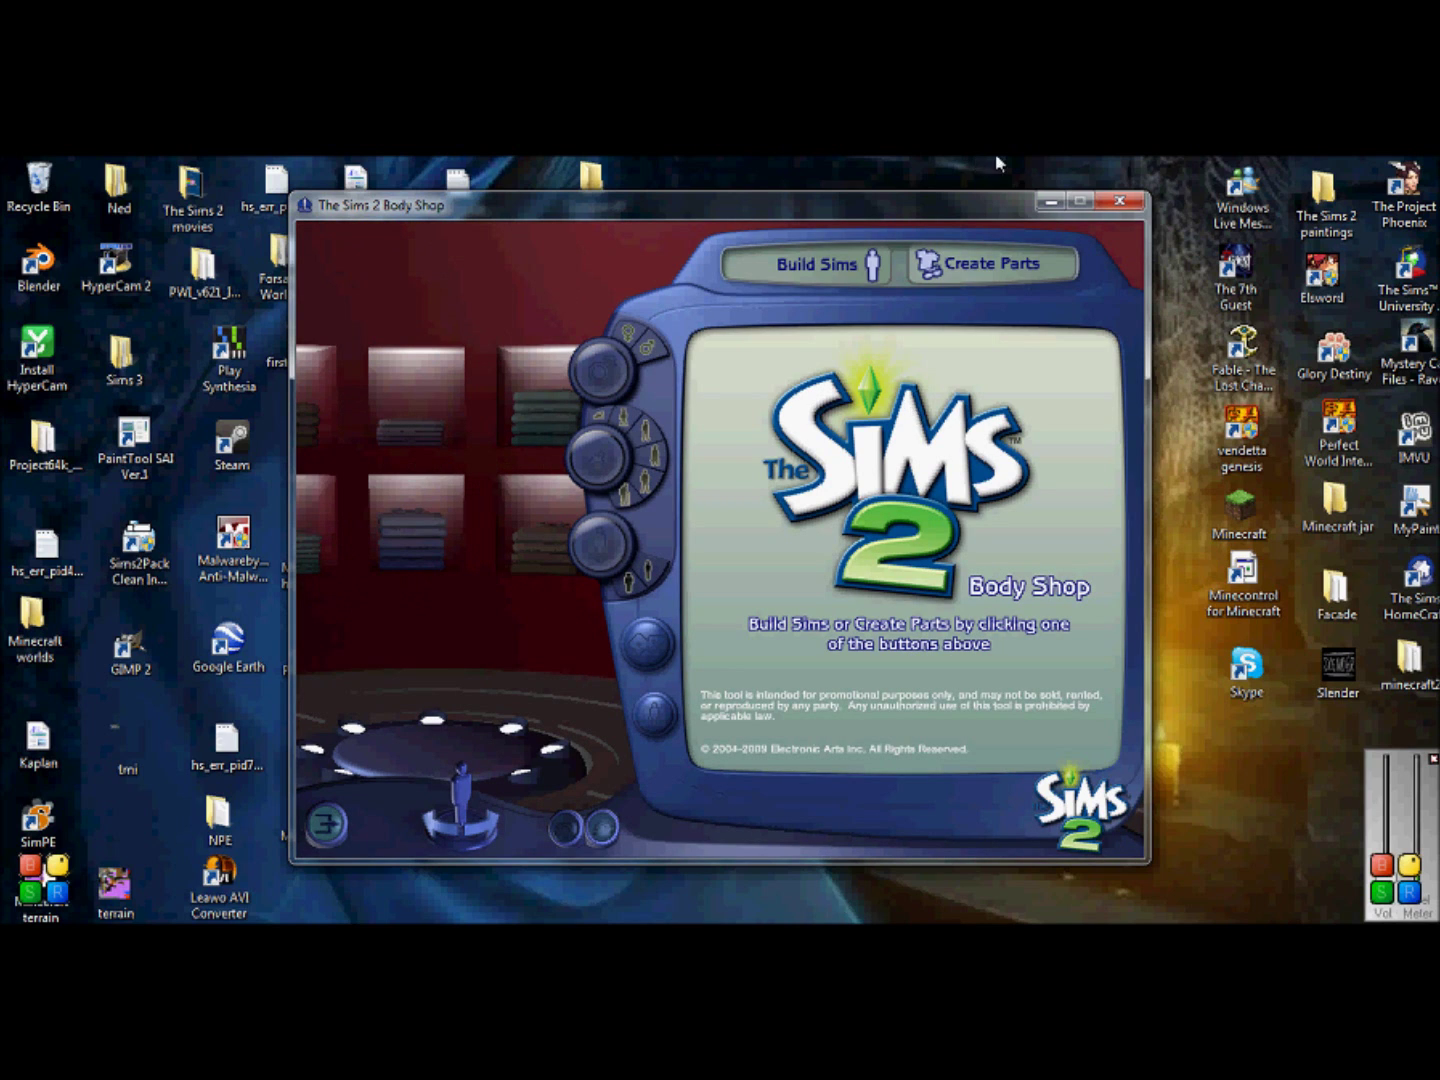
Step: Start a new Facial Hair, Makeup & Glasses project and show the Makeup > Eyeliner options
left_click(1010, 263)
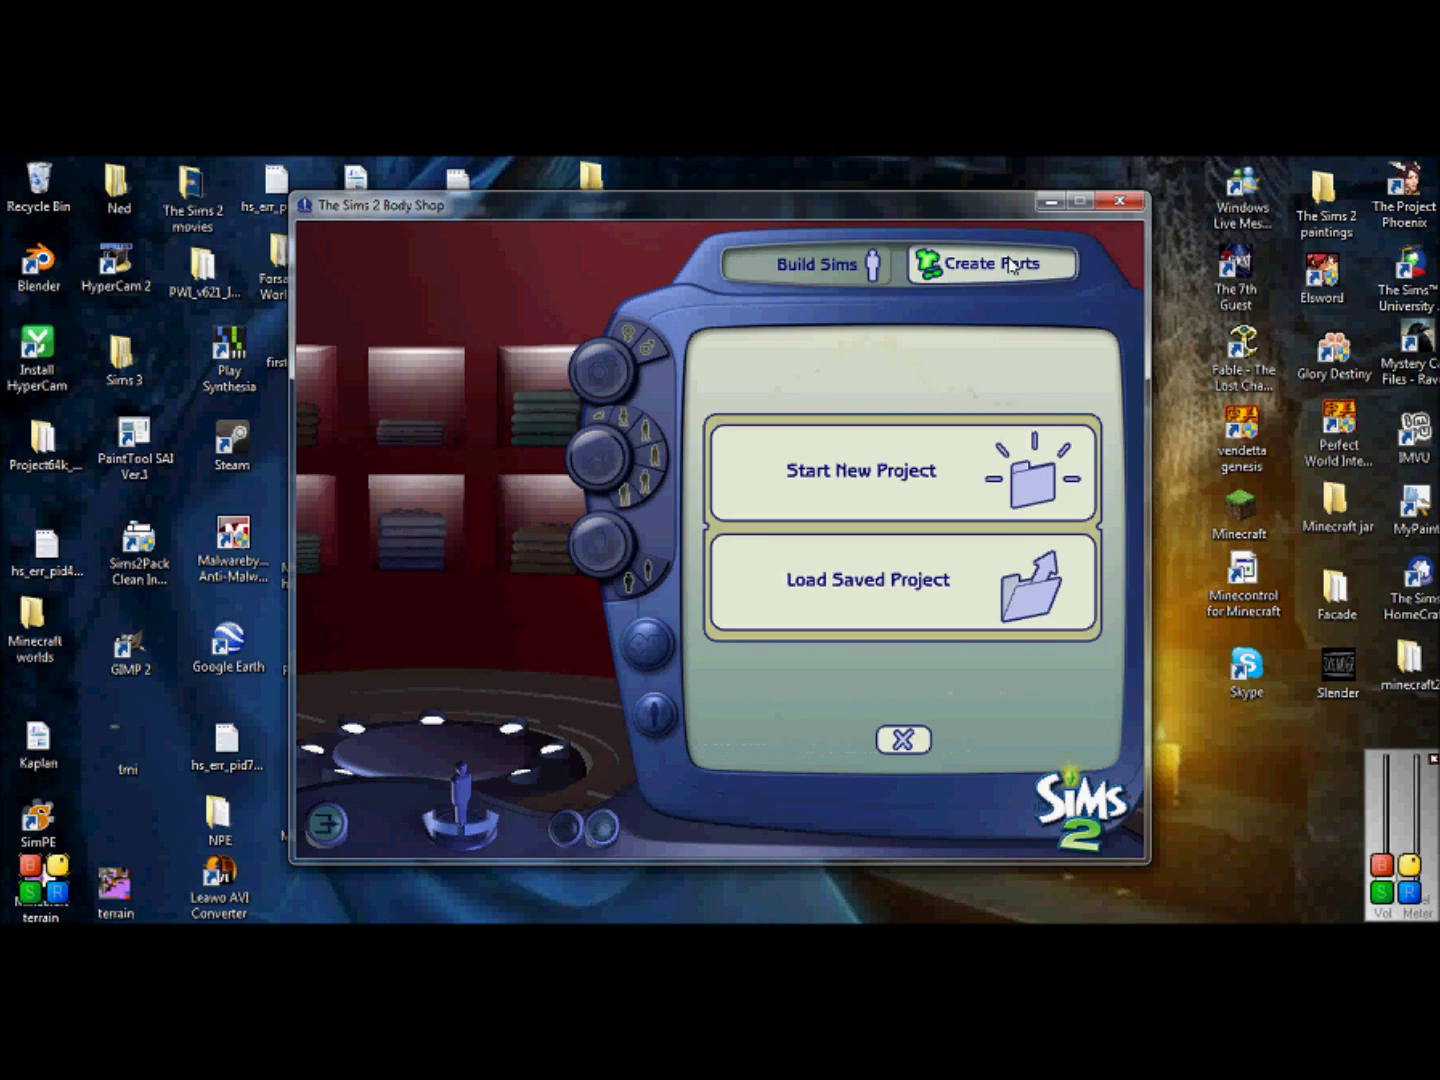
left_click(956, 503)
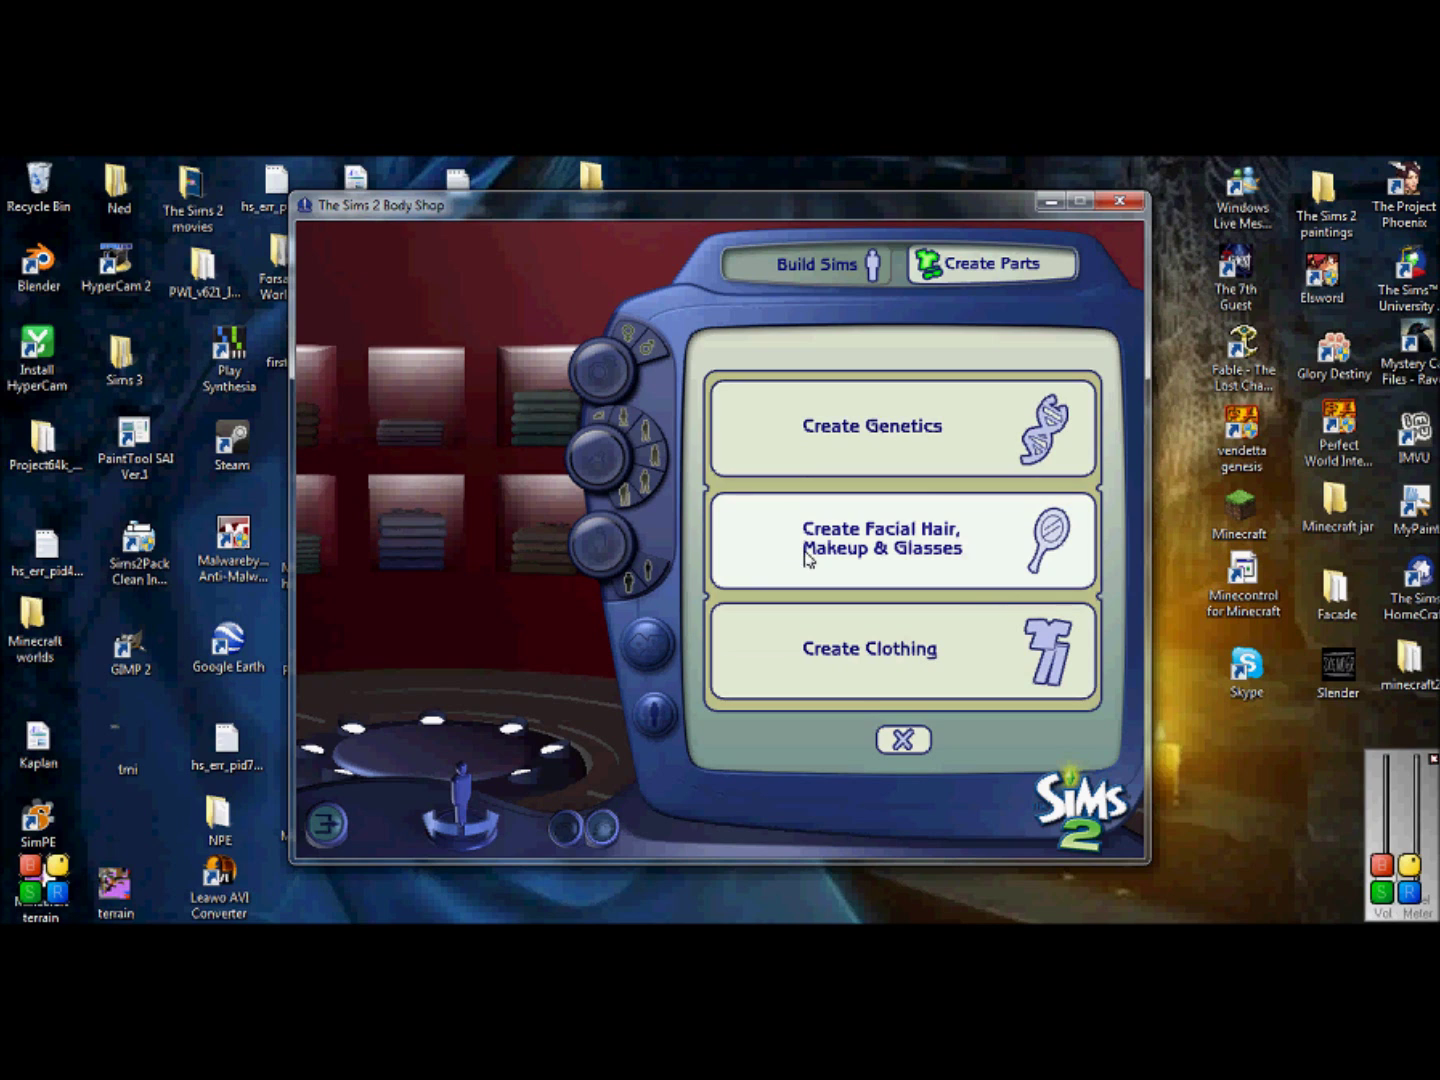
left_click(959, 568)
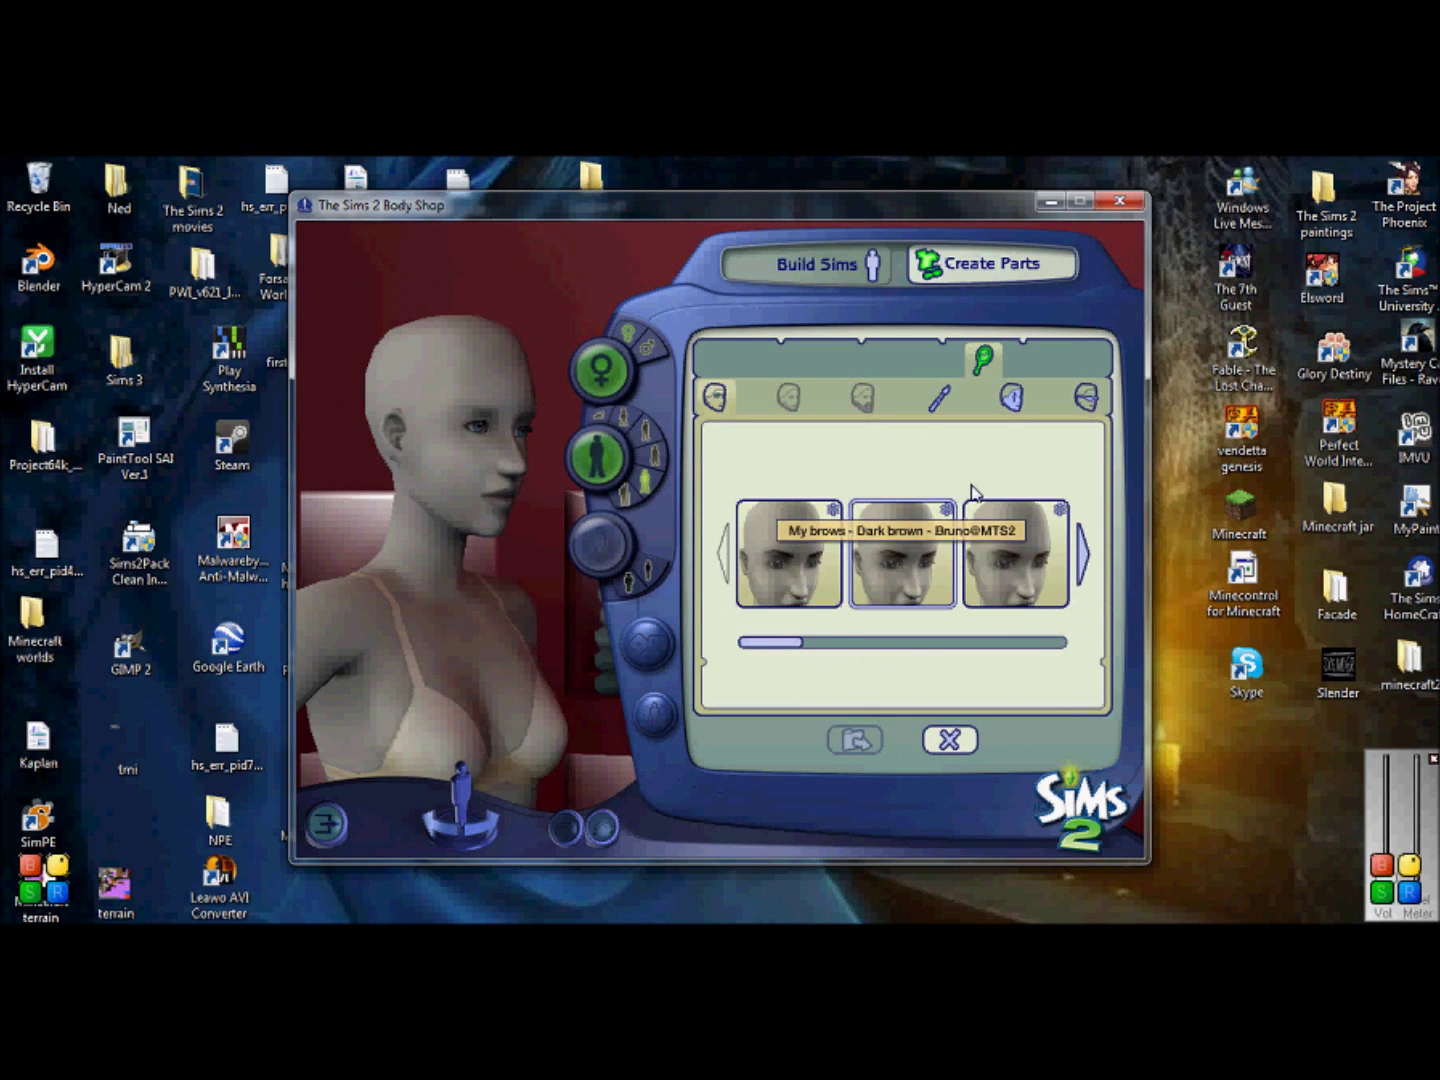
left_click(937, 405)
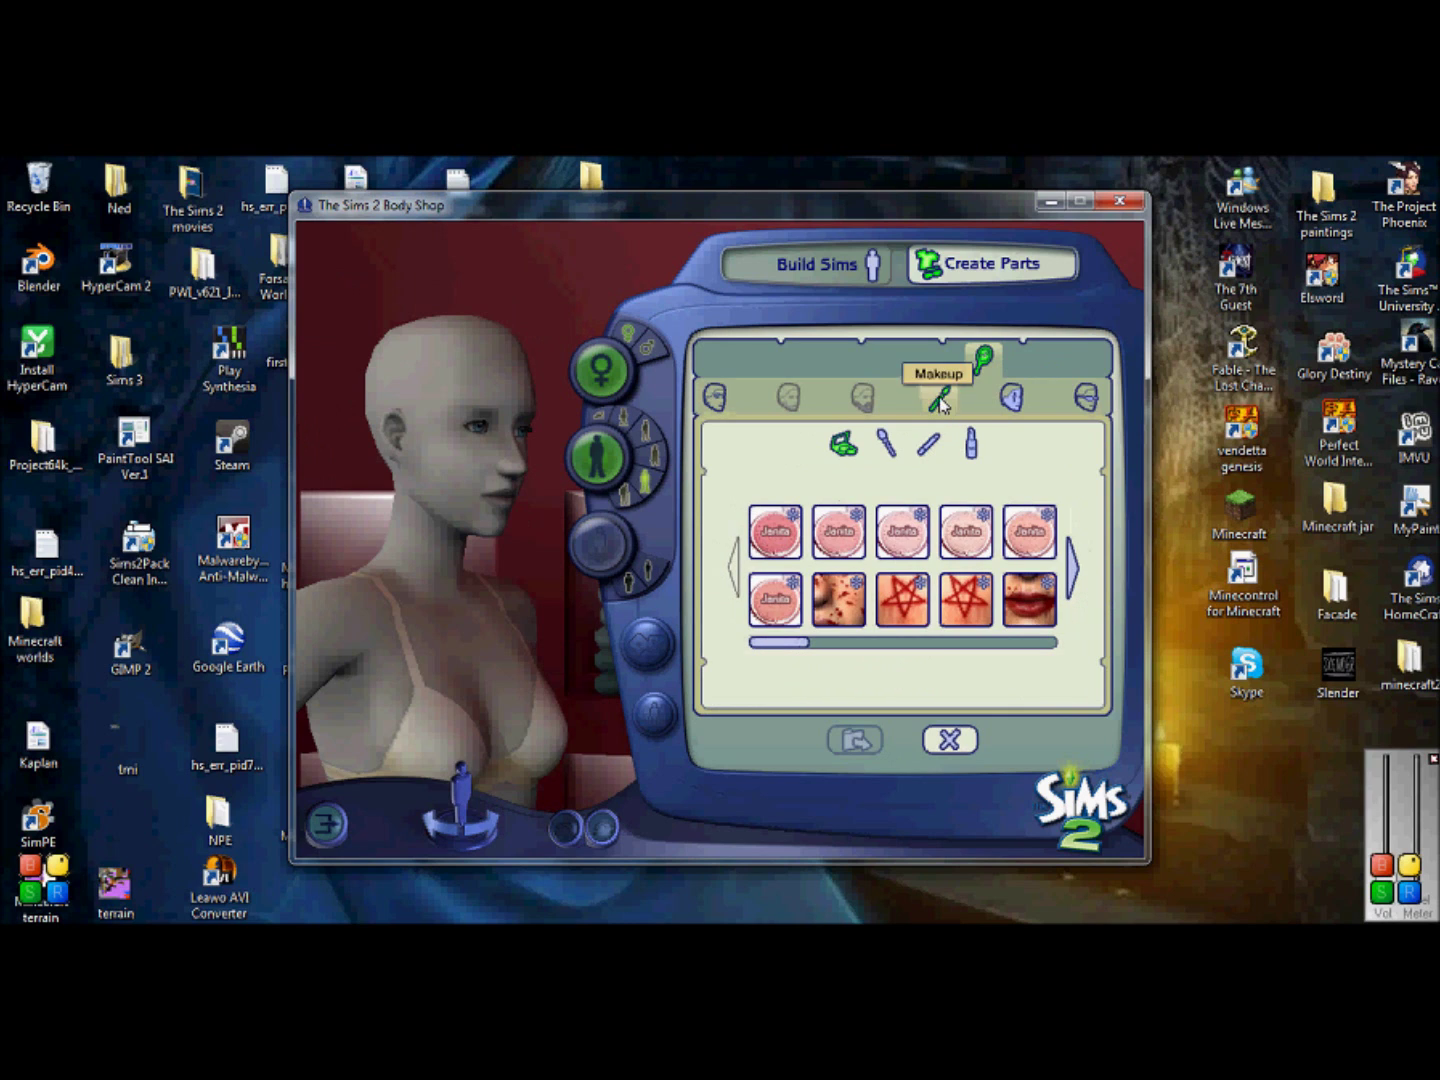
left_click(922, 450)
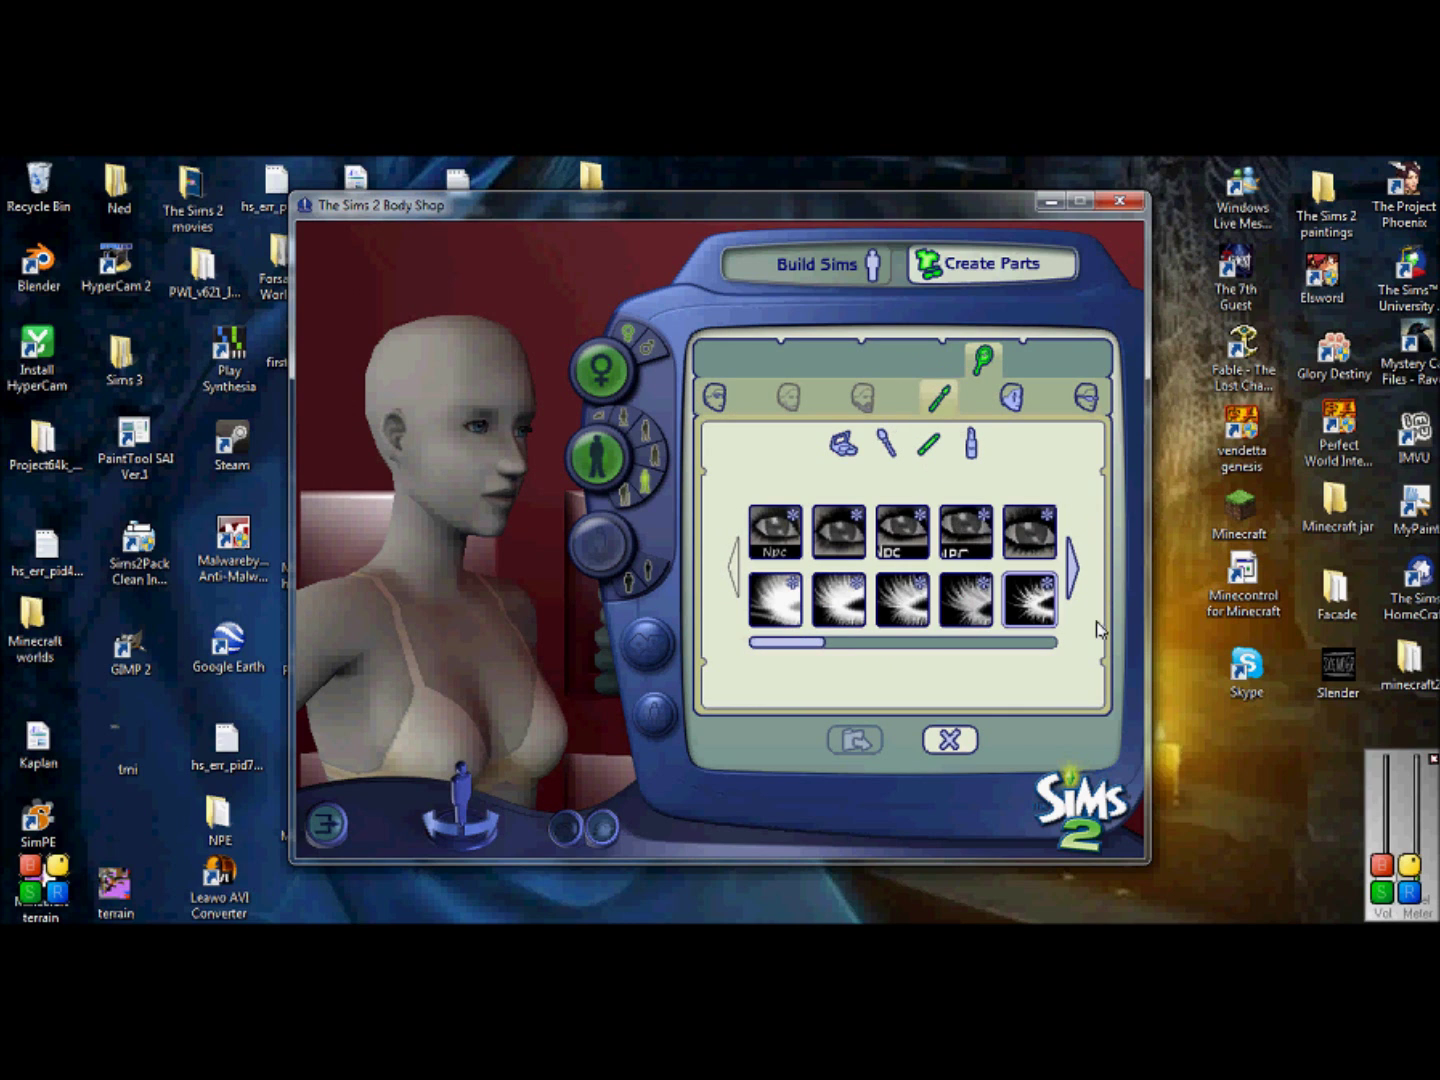
Step: Page to the last eyeliner thumbnails, choose the third one as the base, and begin exporting
left_click(1073, 568)
left_click(1072, 568)
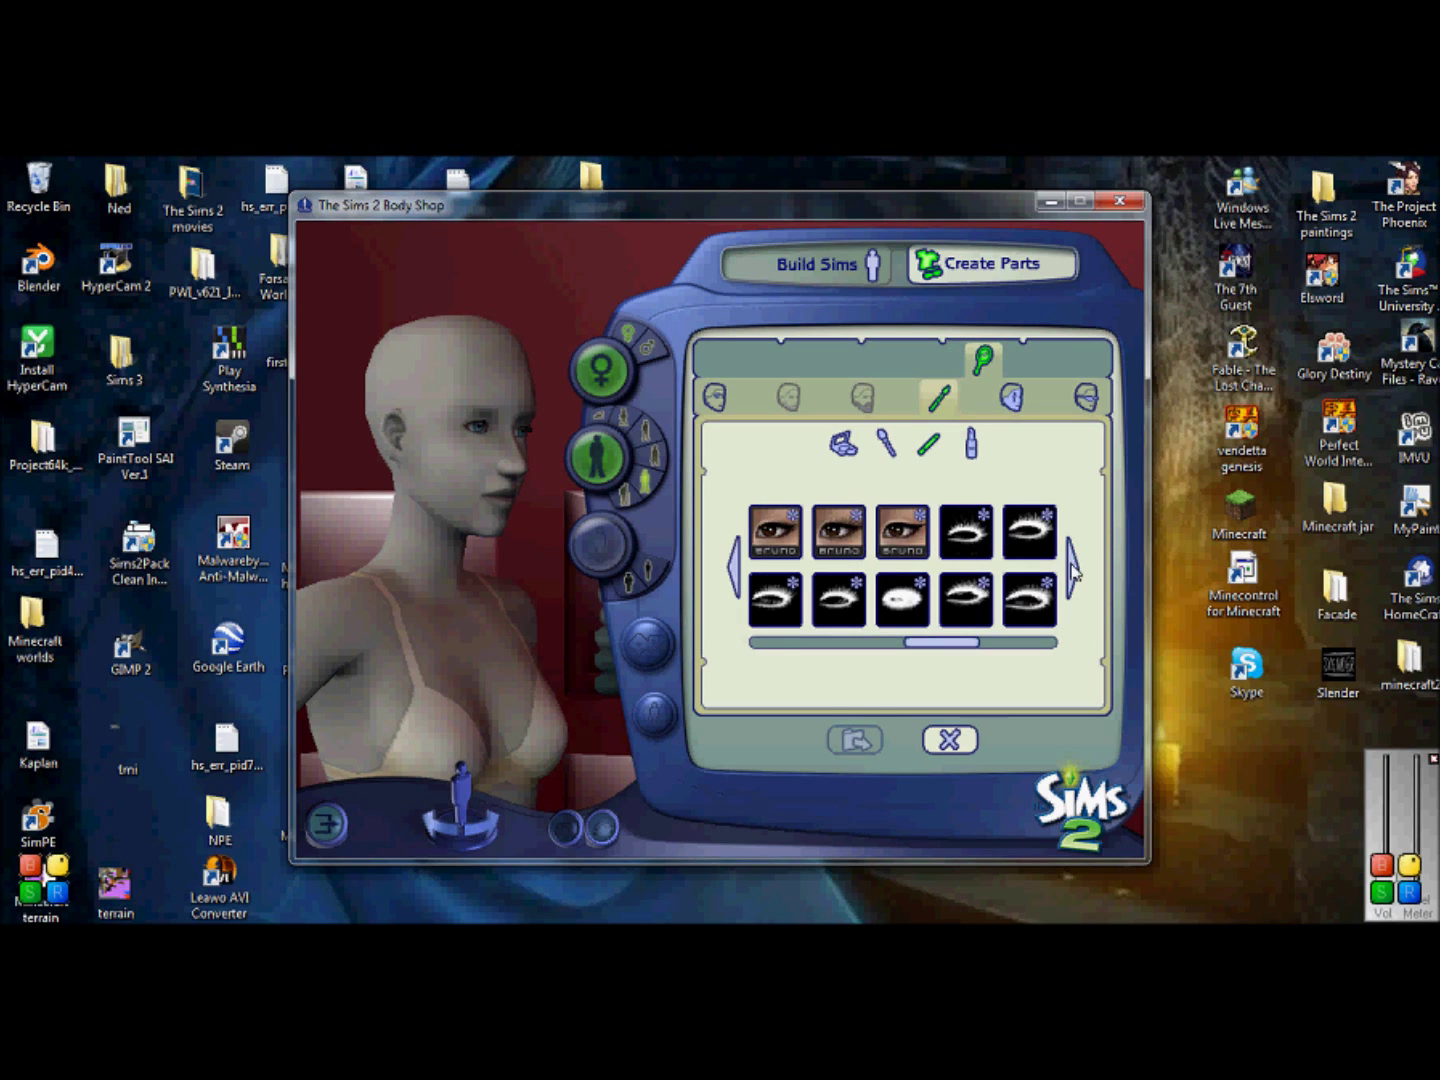
left_click(1072, 568)
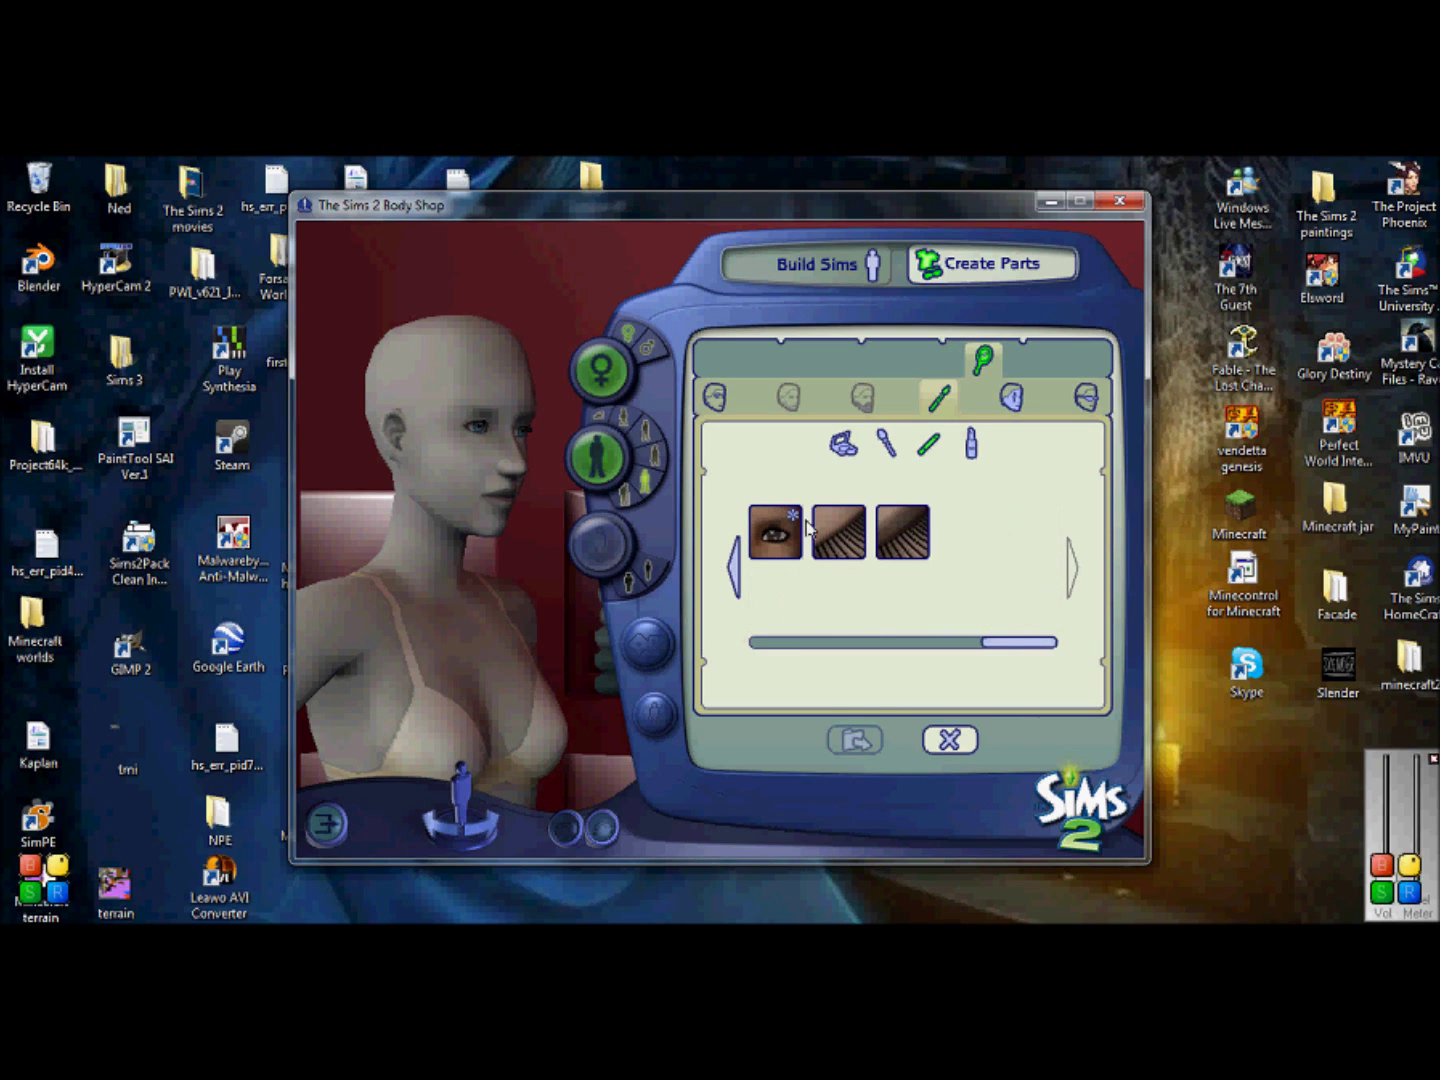
left_click(910, 532)
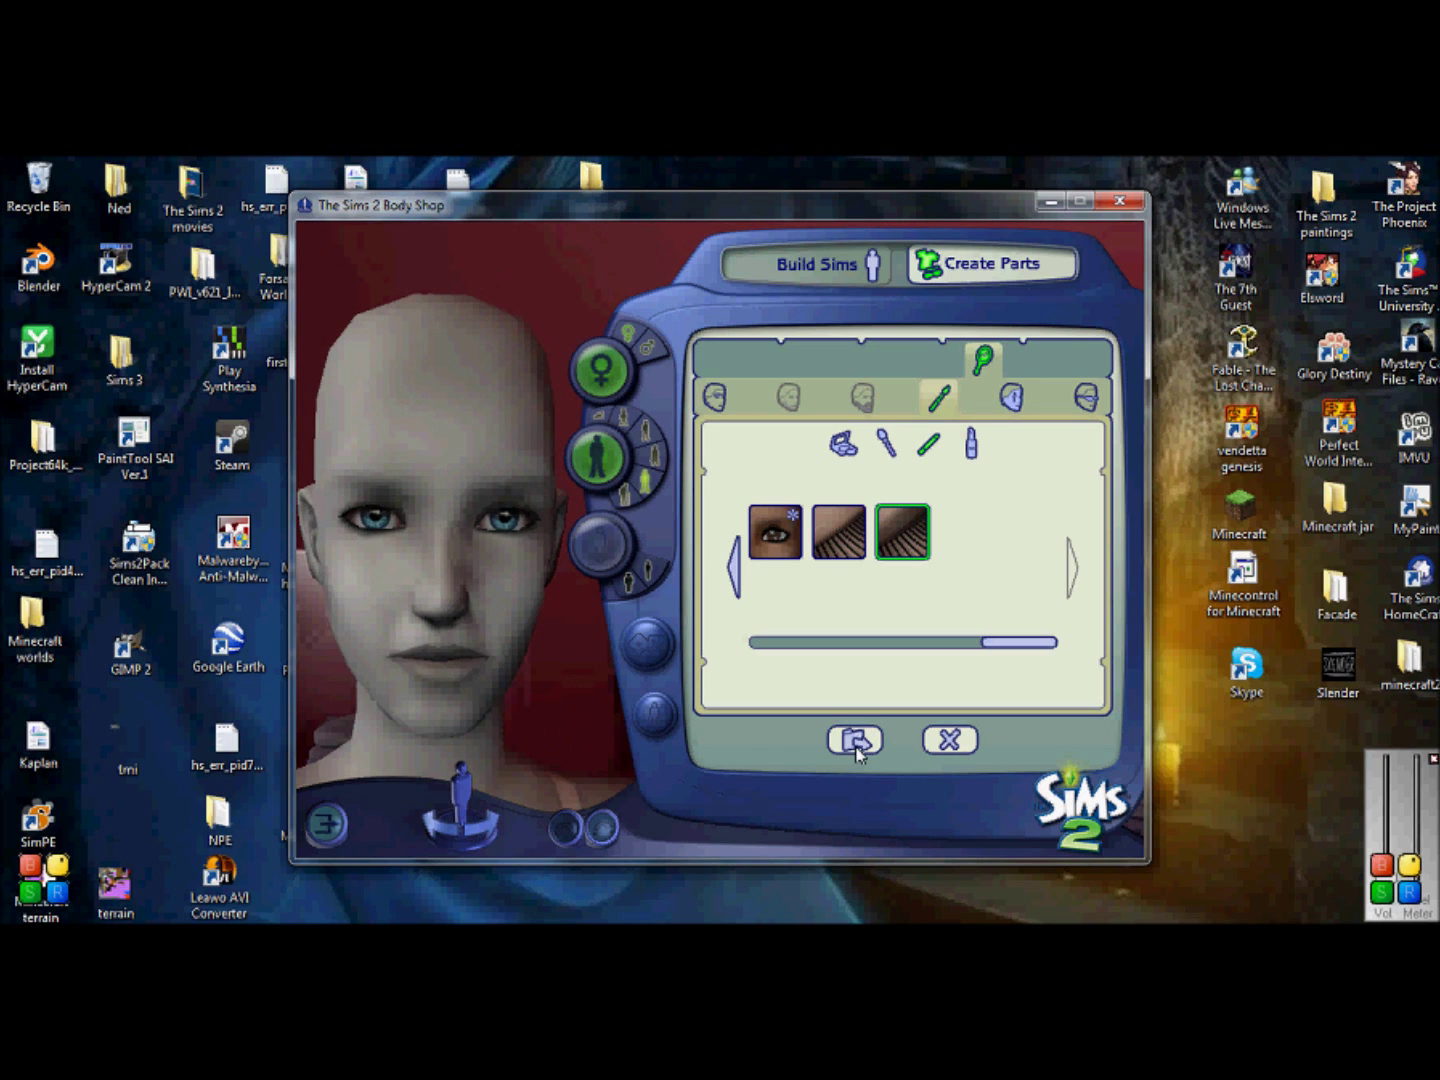
left_click(856, 745)
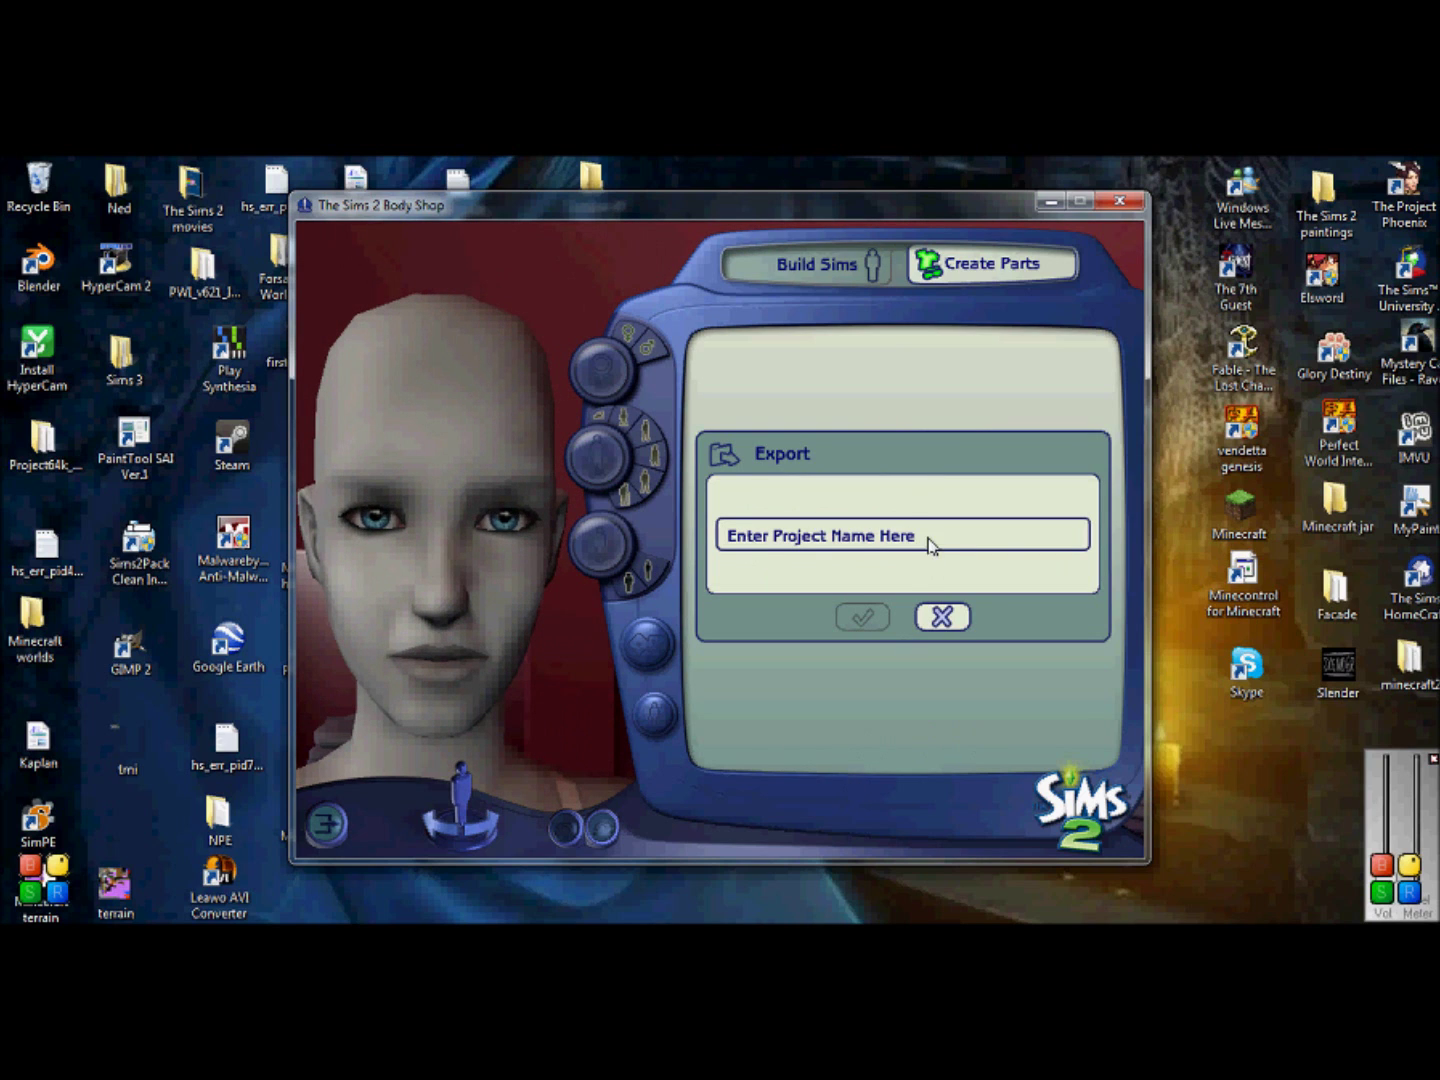
Step: Export the eyeliner as project 'Eyeliner_tut' and minimise Body Shop to the desktop
left_click(929, 544)
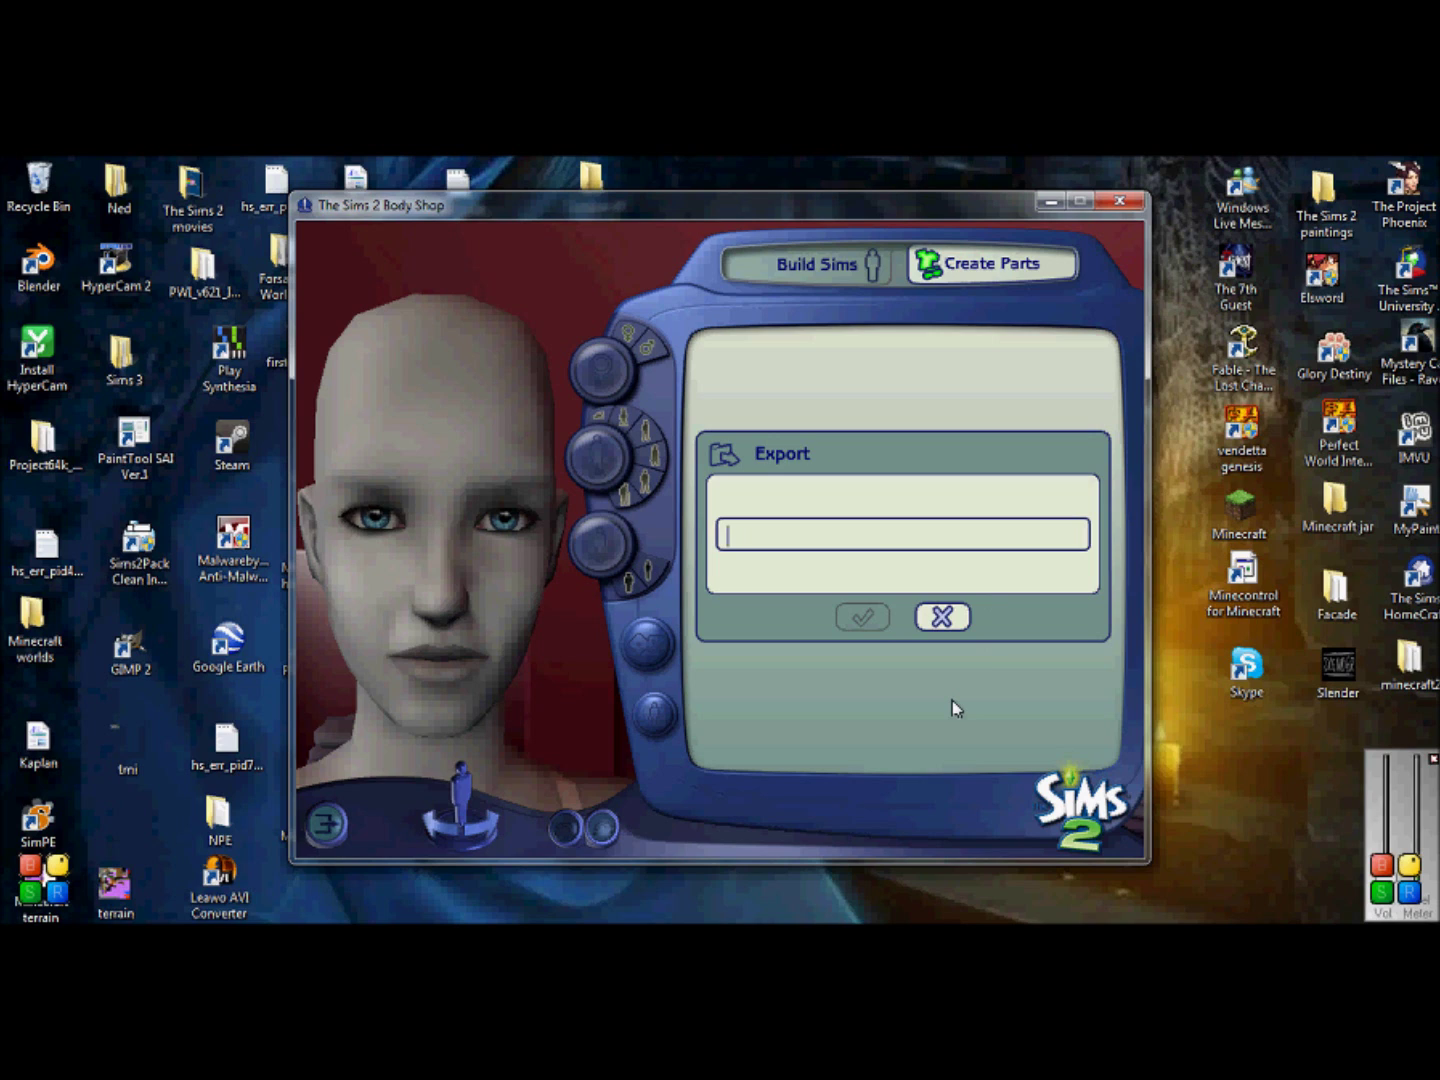
type("Eye")
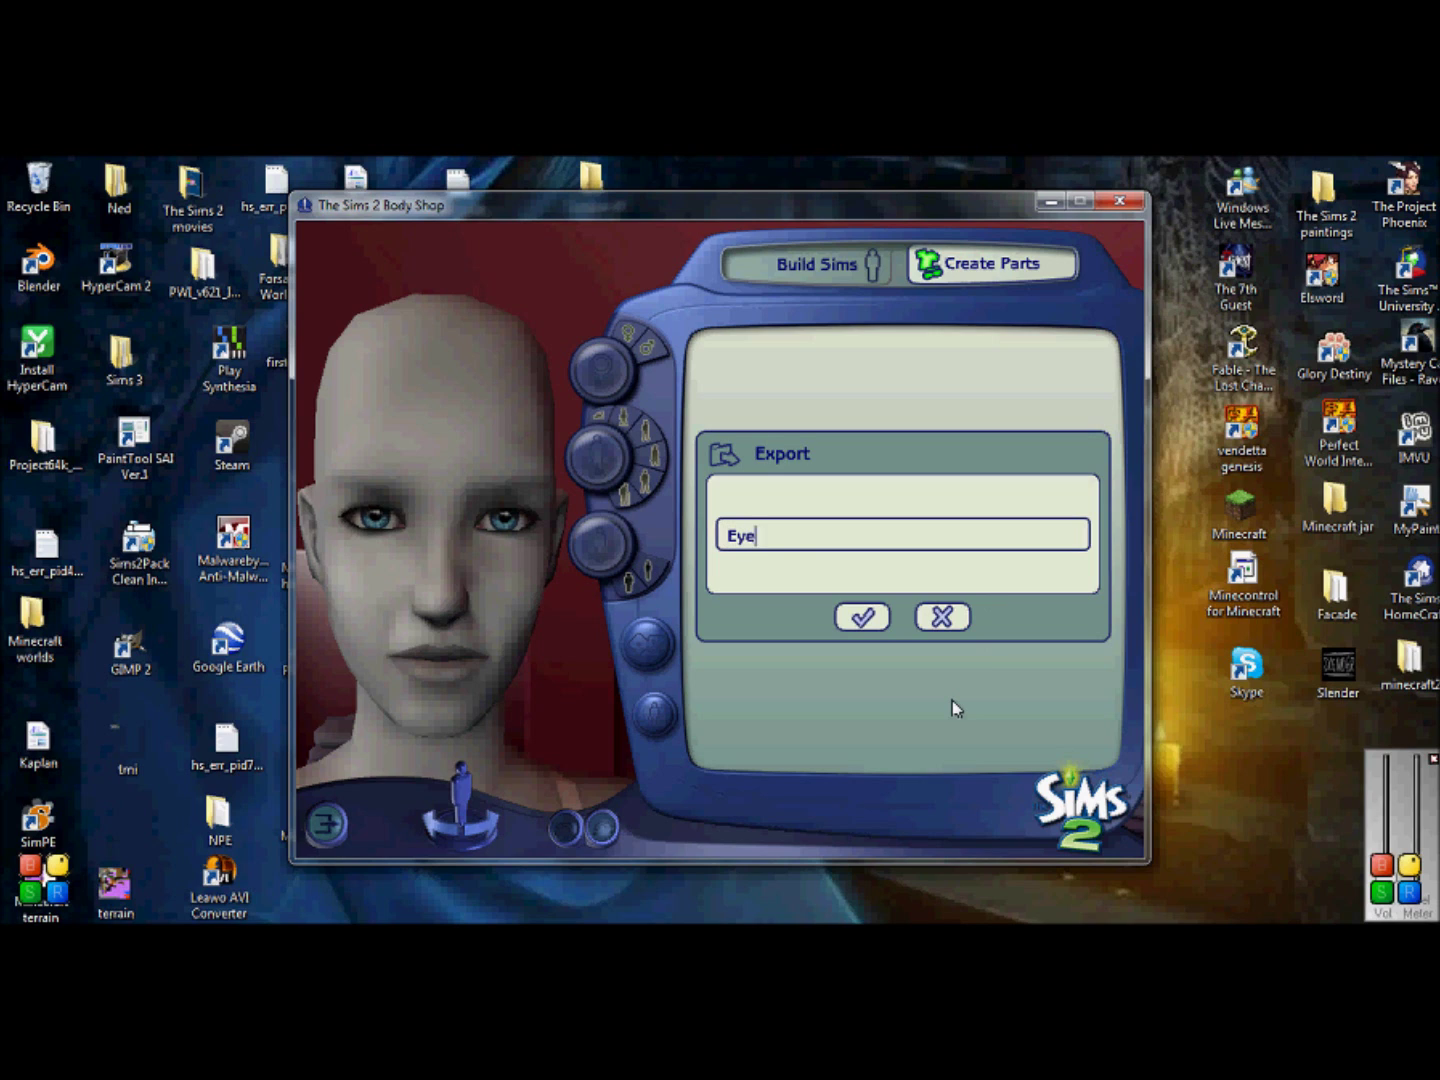
type("liner_tut")
left_click(857, 618)
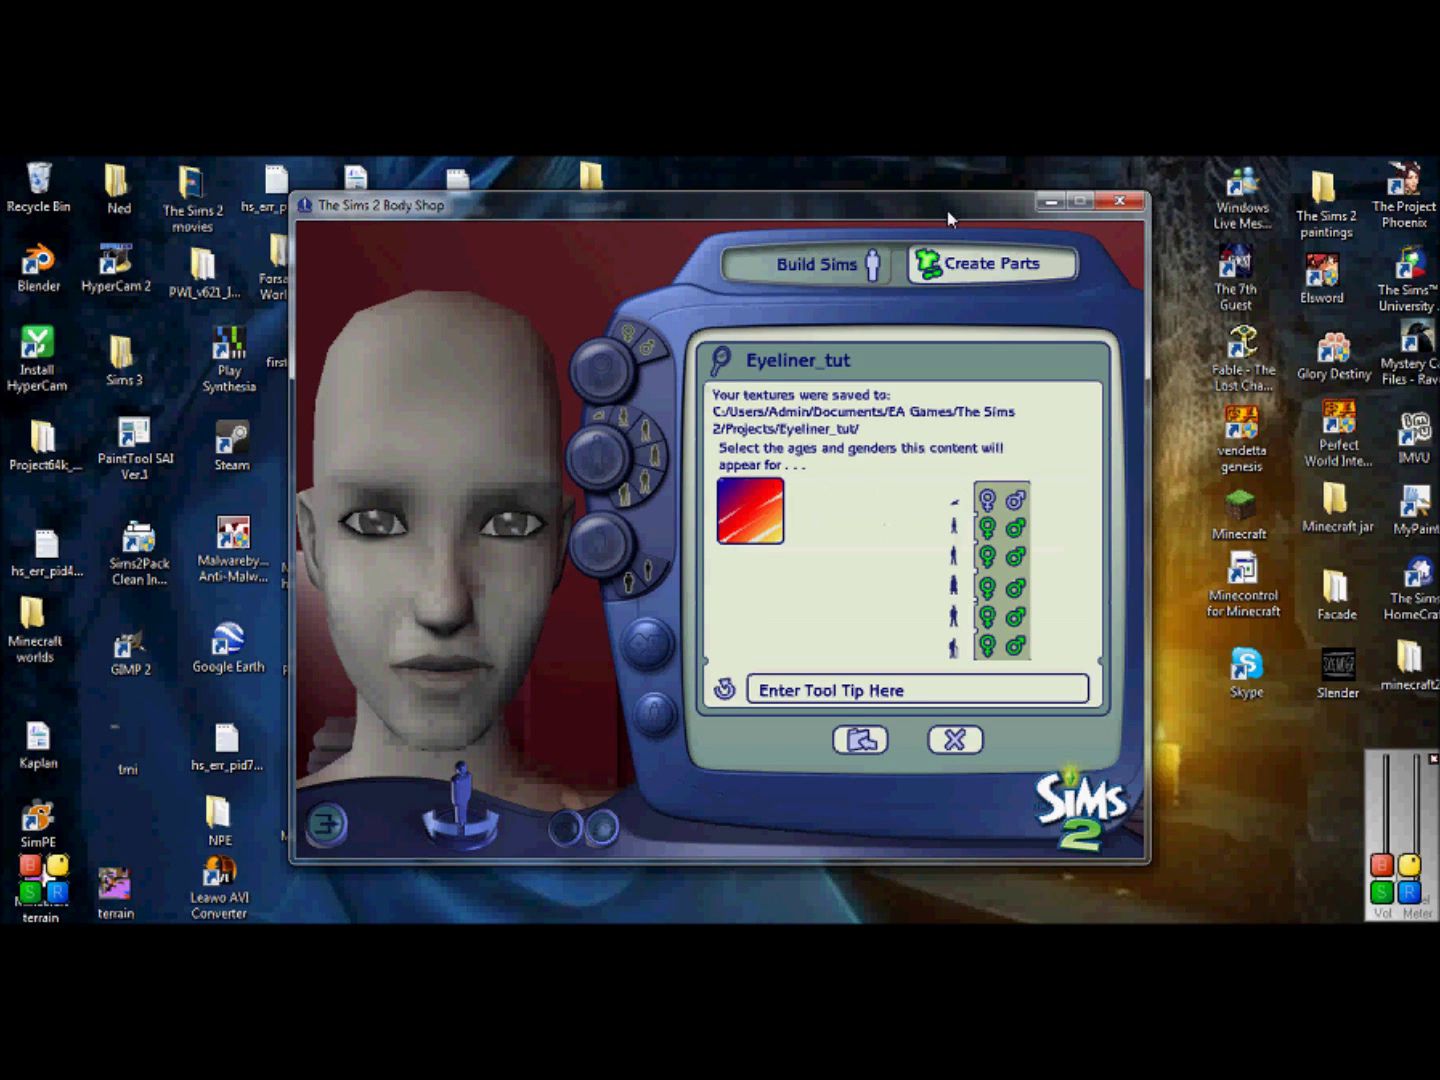
left_click_drag(948, 216, 1057, 202)
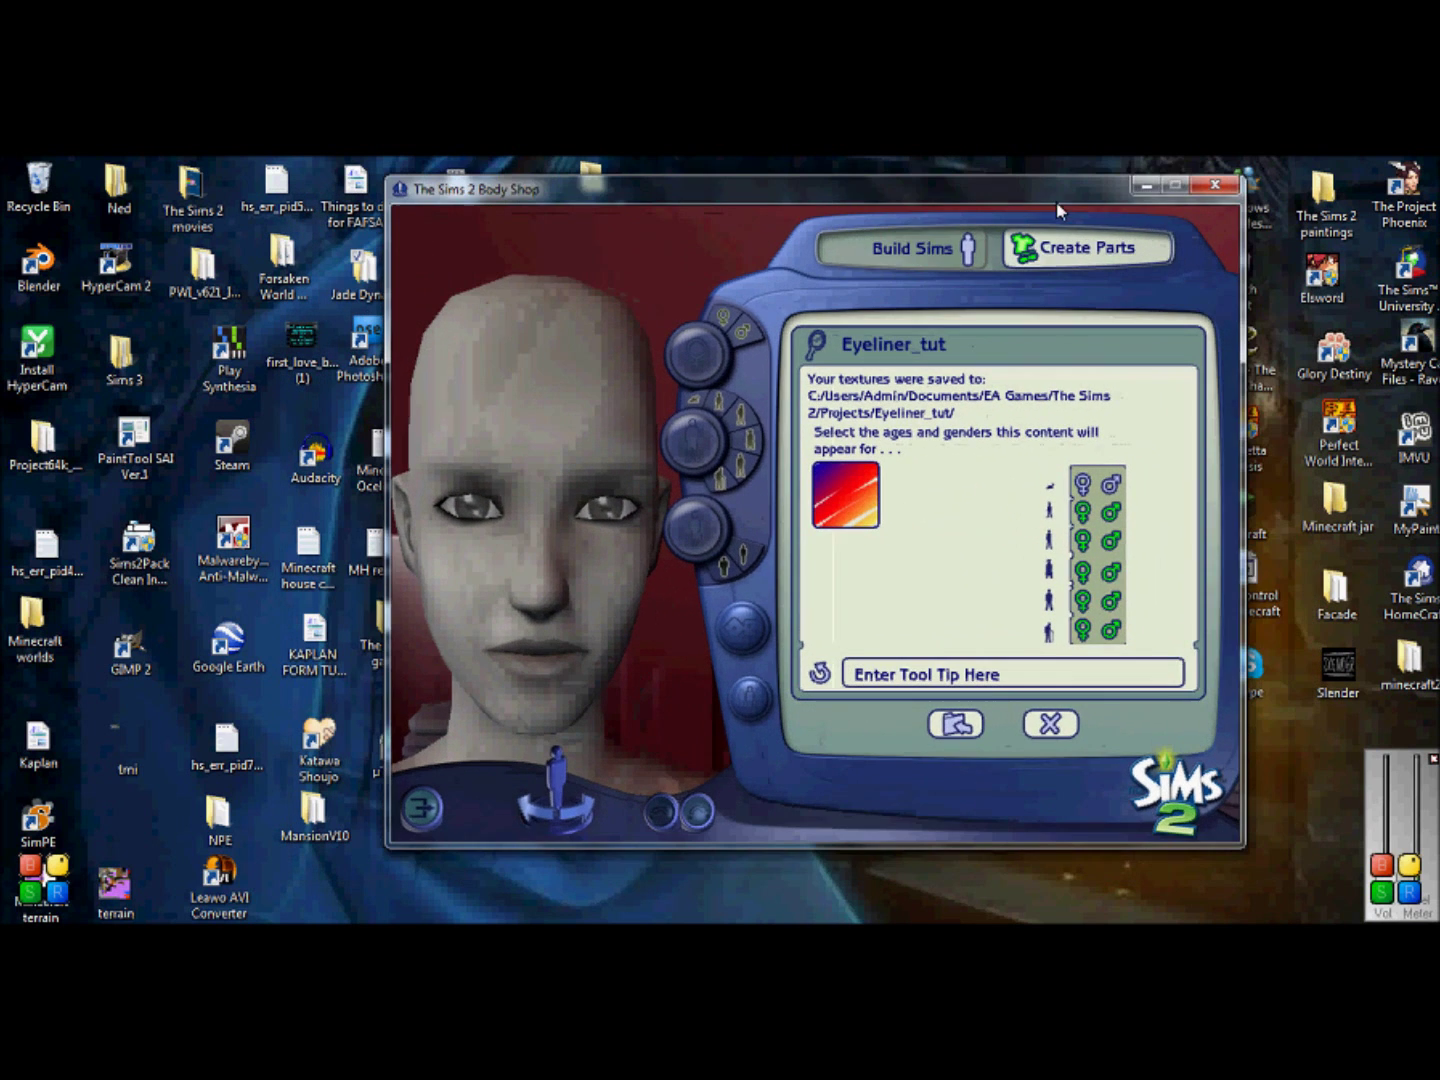
left_click(1139, 185)
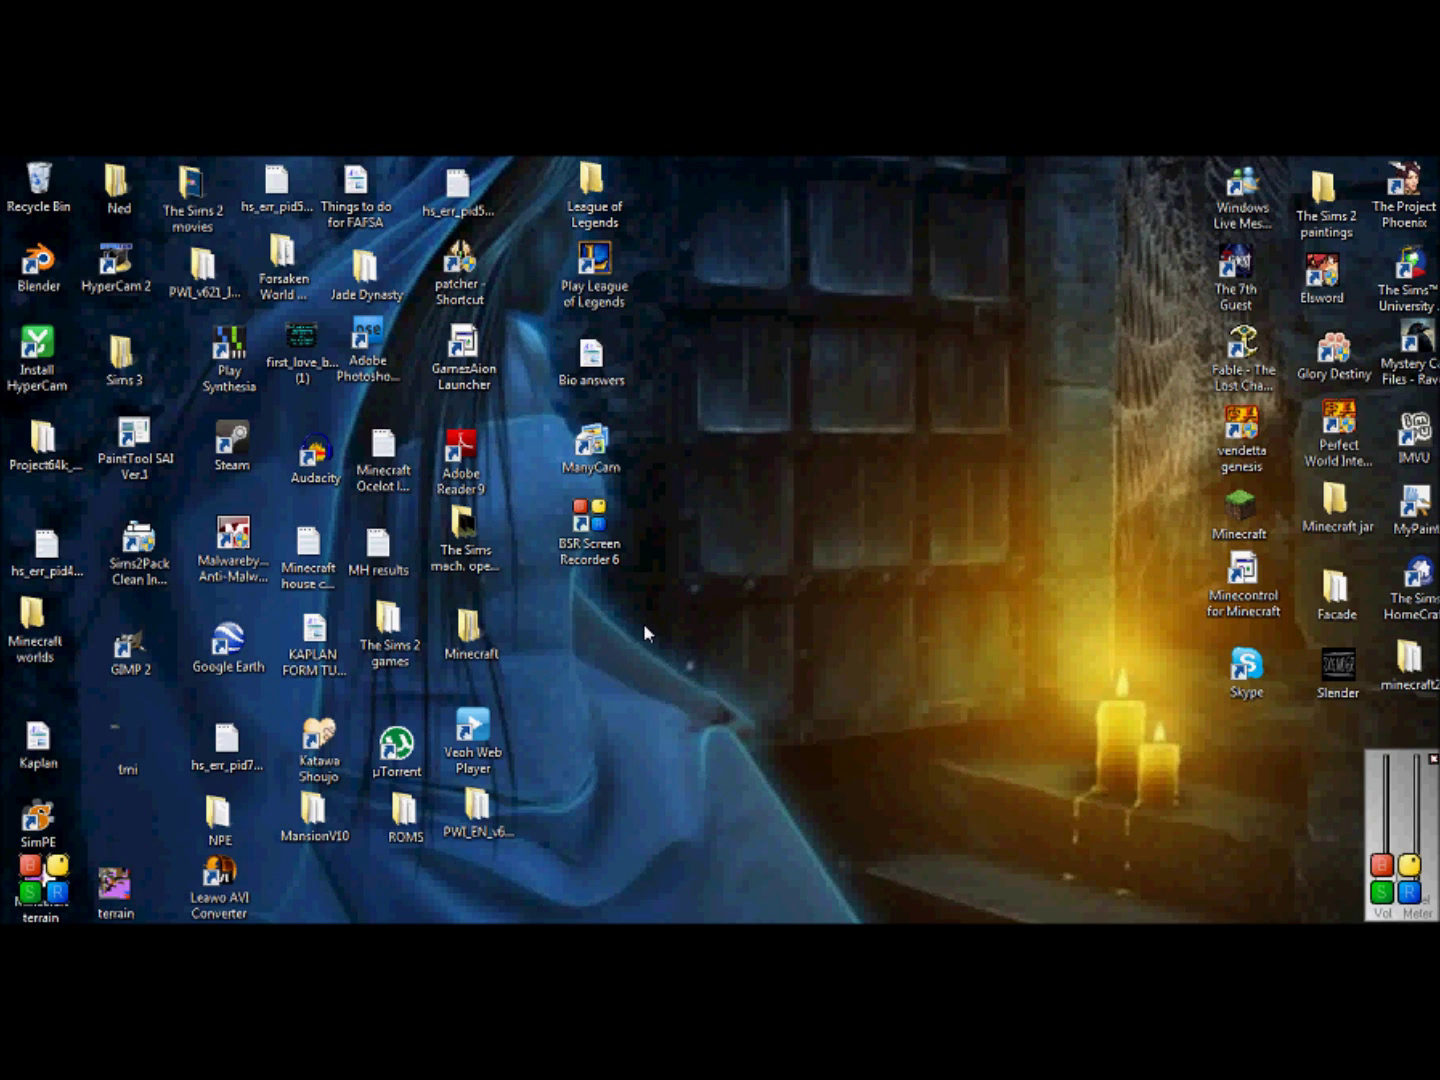
Step: Start GIMP 2 from its desktop shortcut
double_click(152, 662)
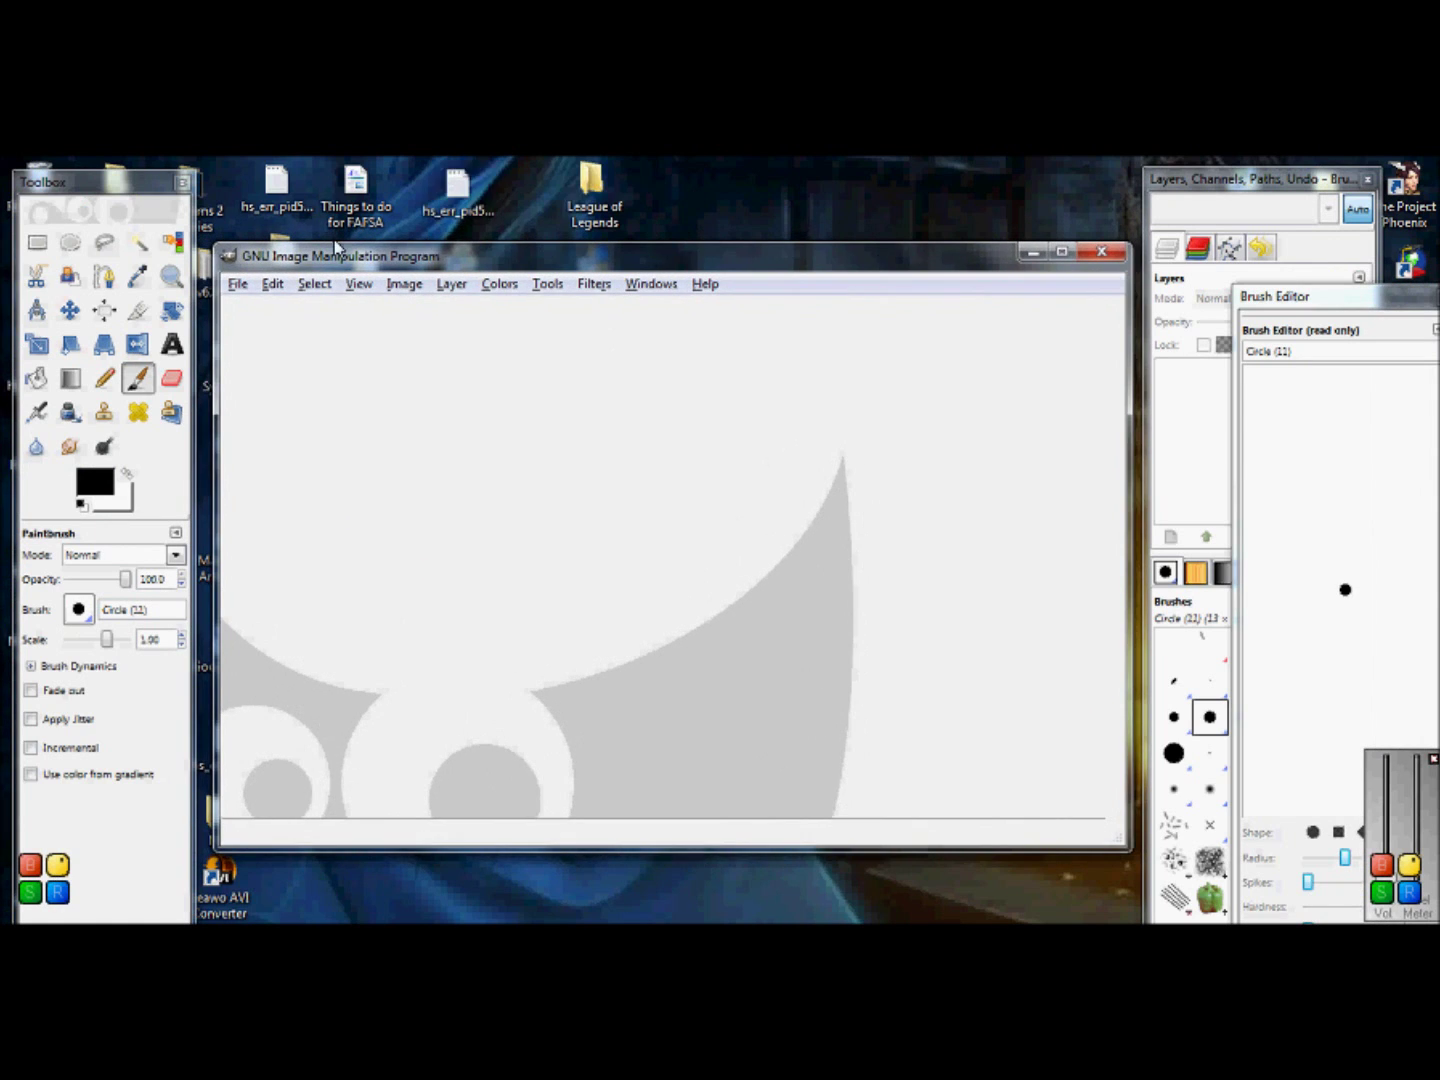
Step: Open uuface-eyeliner_alpha.bmp from Documents > EA Games > The Sims 2 > Projects > Eyeliner_tut
left_click(238, 285)
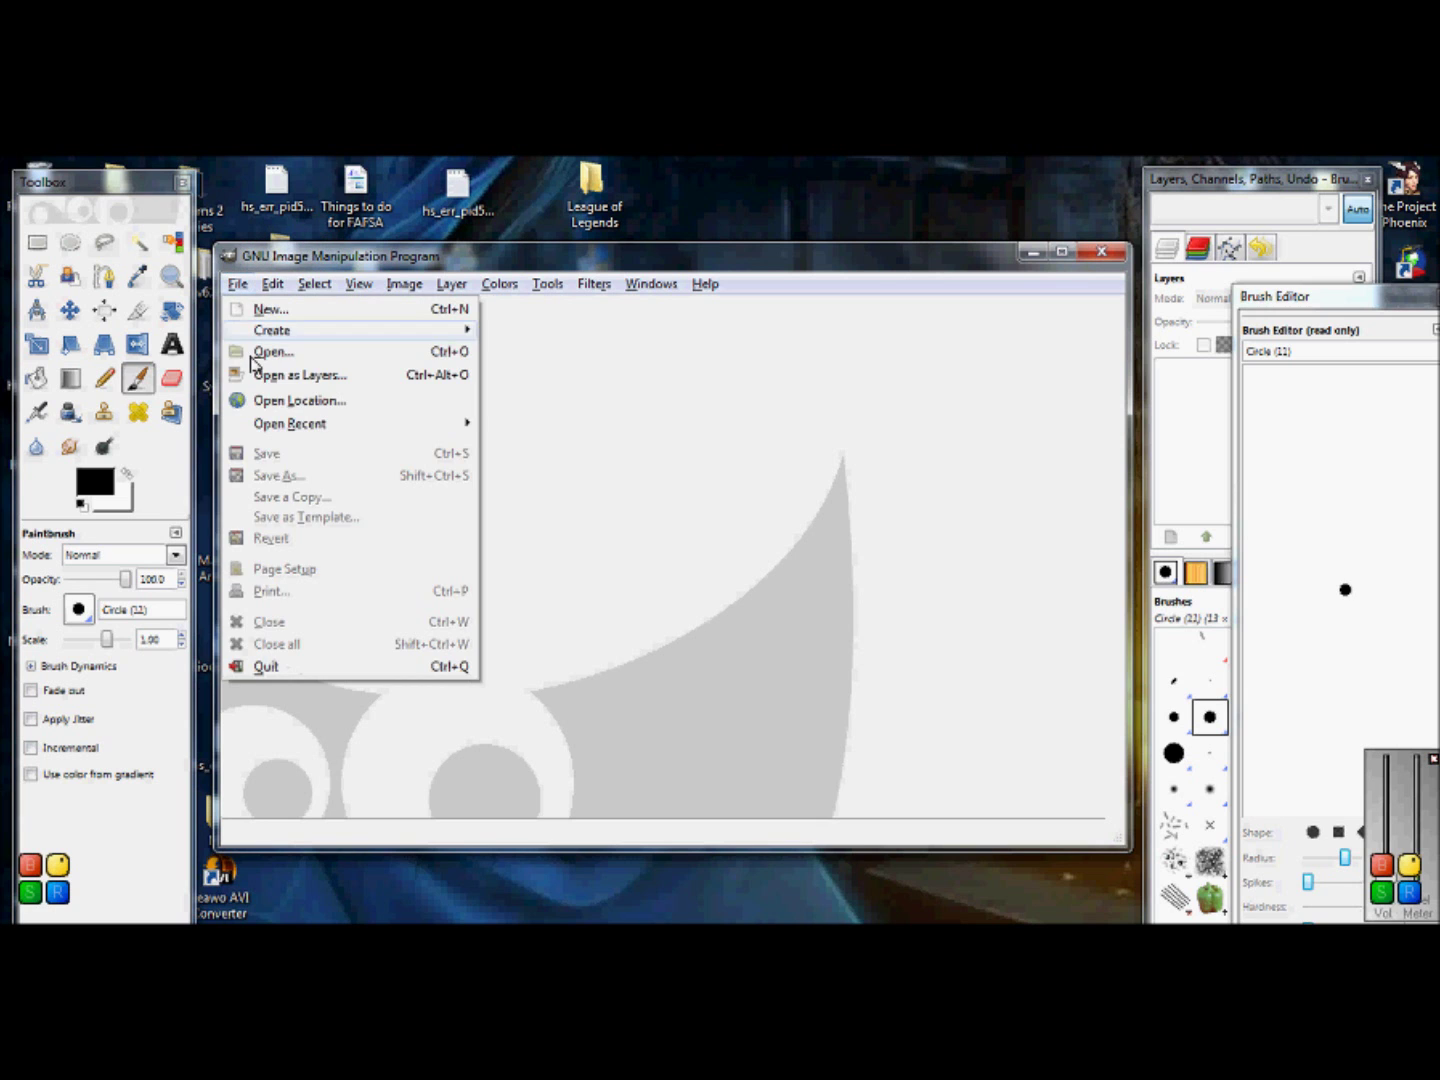
left_click(252, 352)
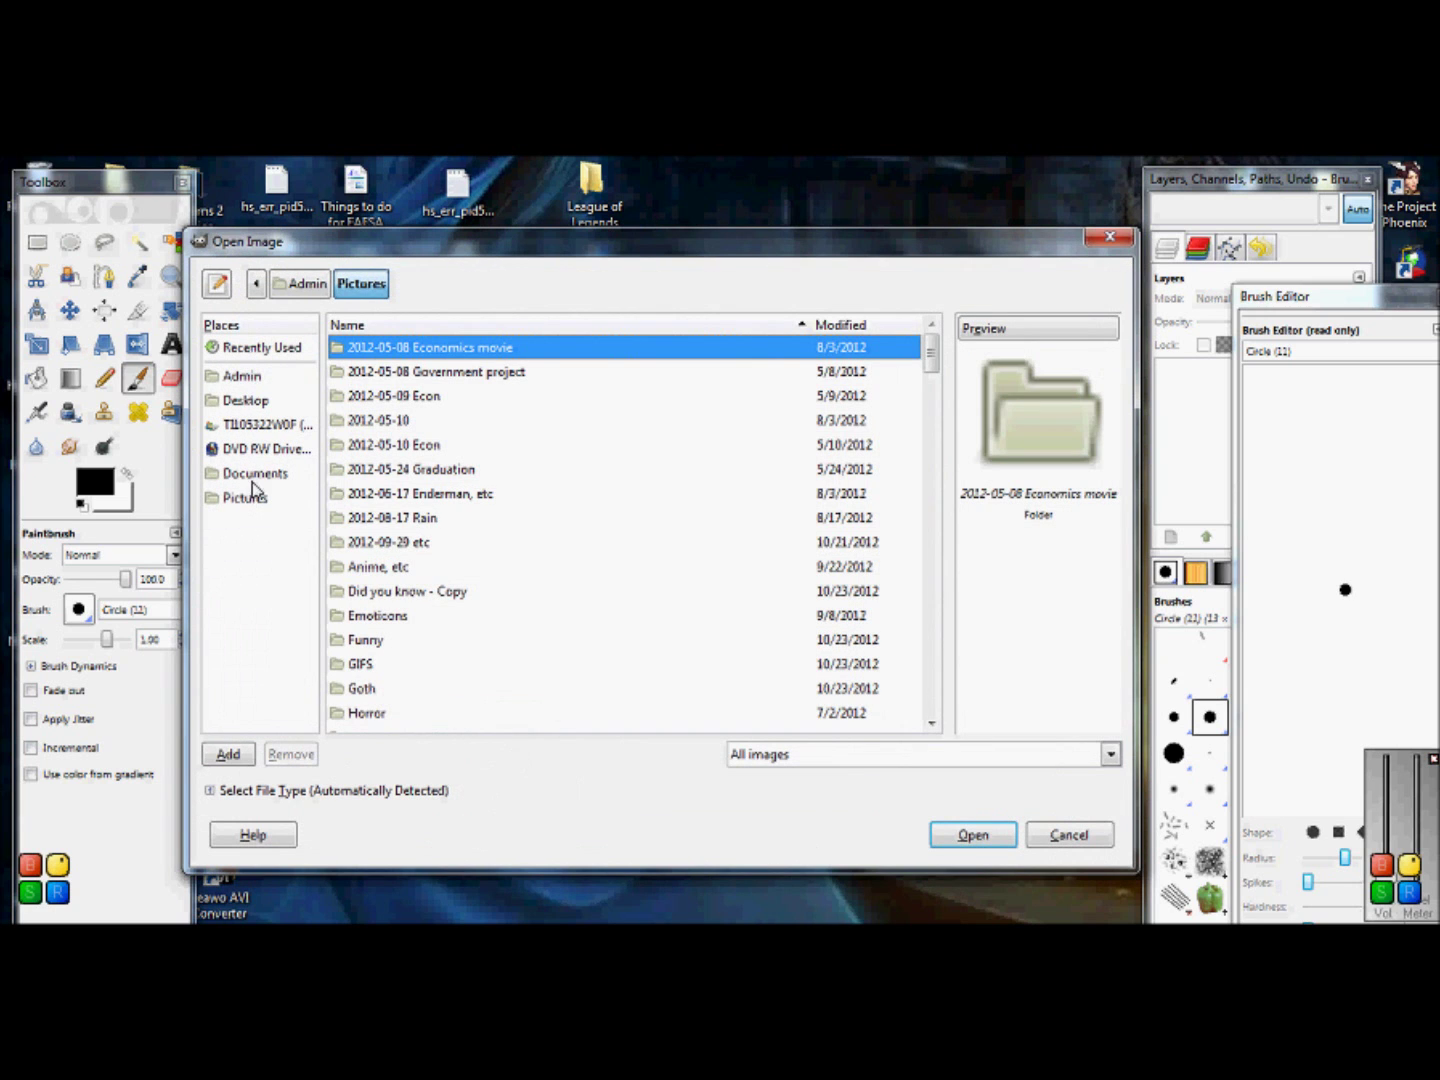
left_click(280, 482)
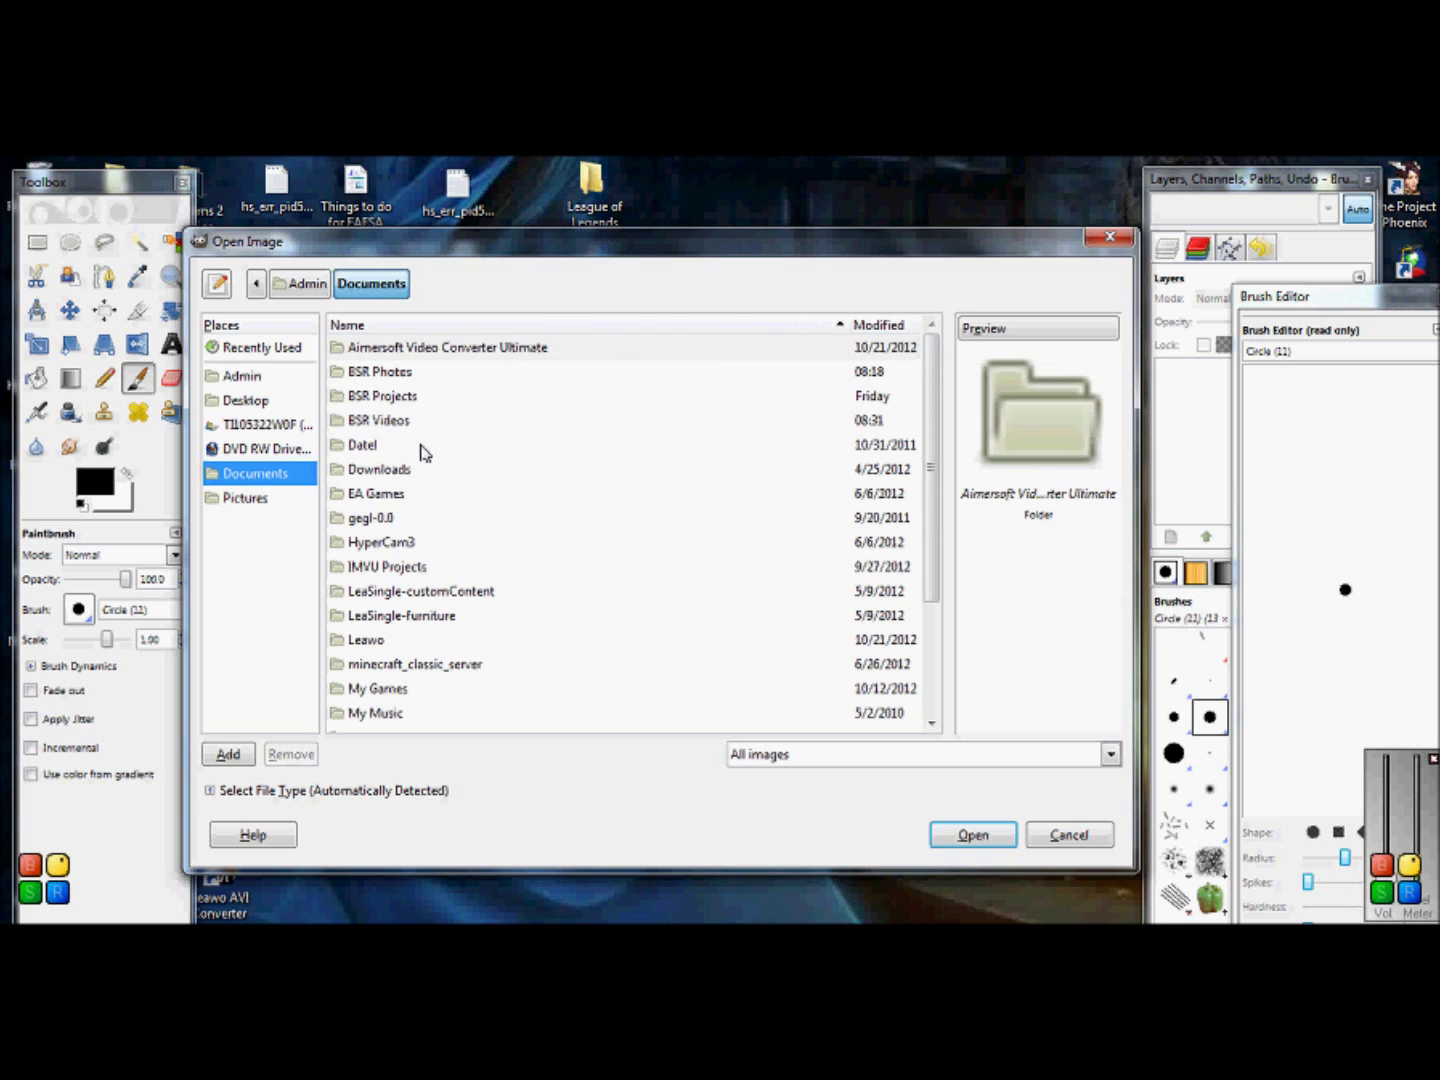
left_click(395, 502)
double_click(395, 500)
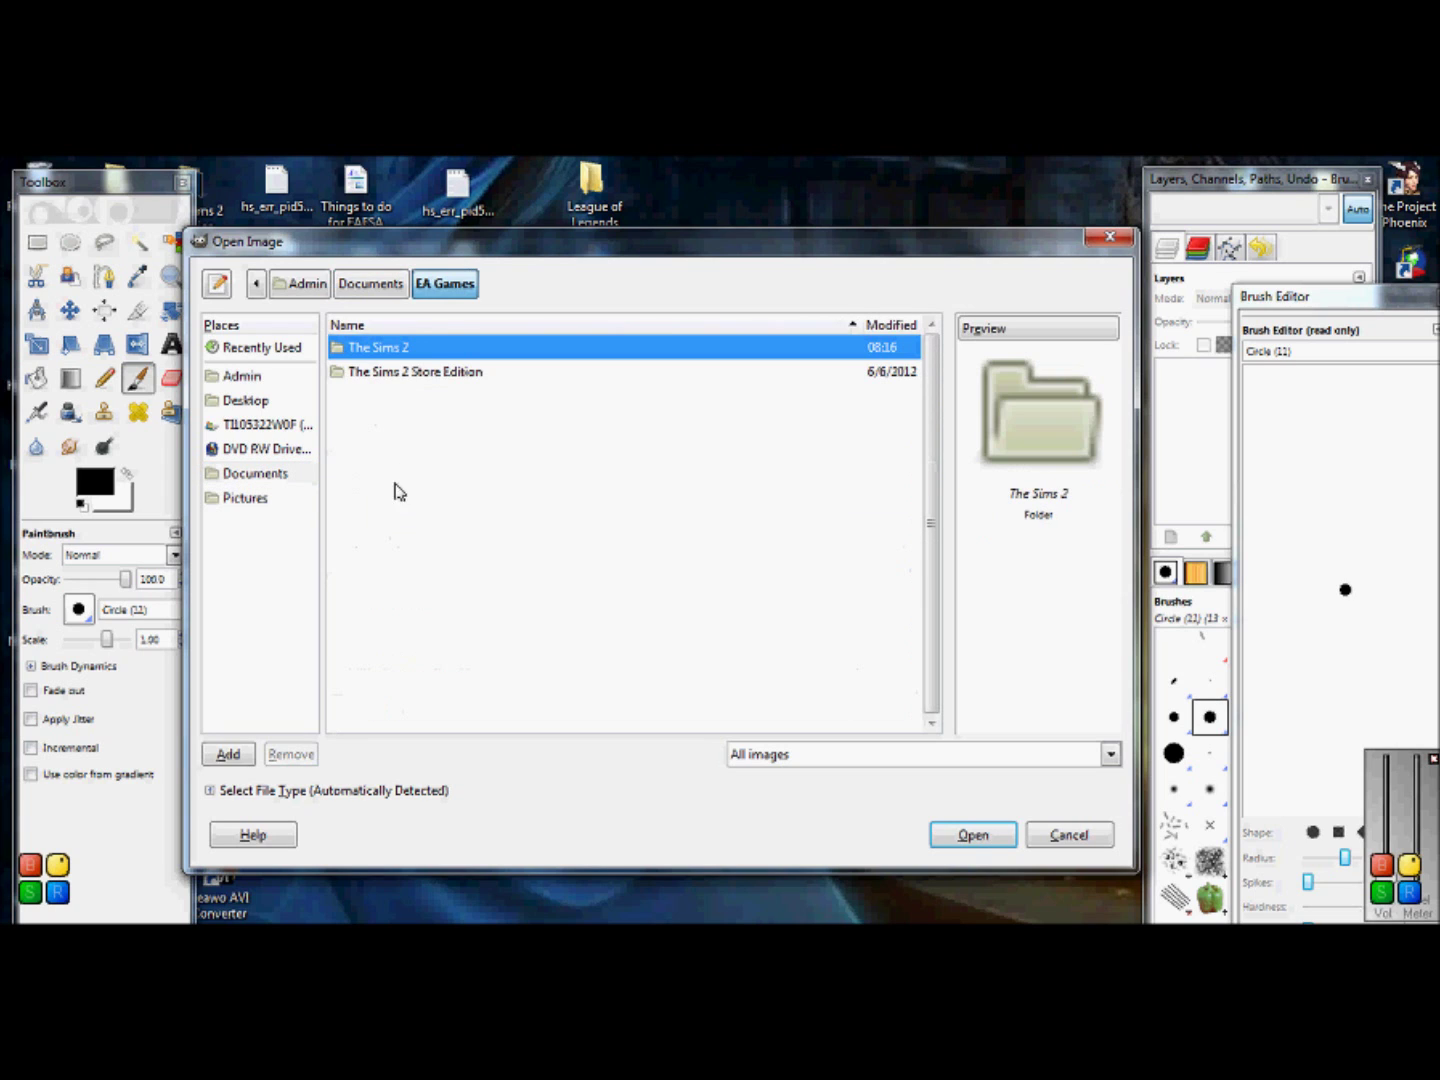
double_click(419, 353)
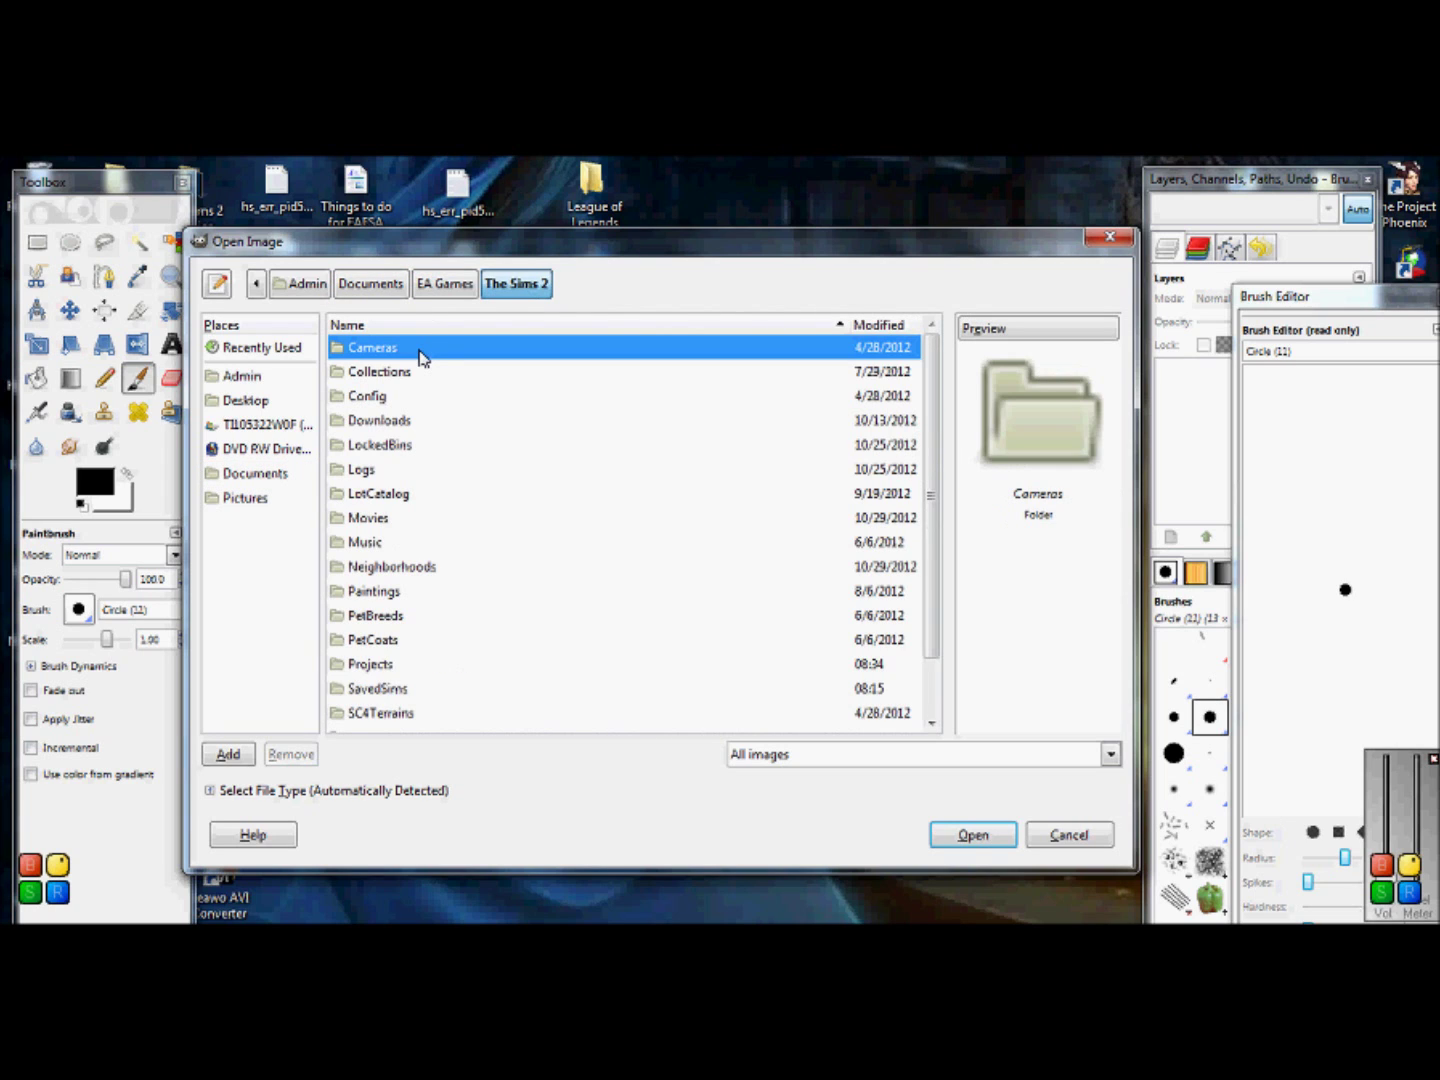
double_click(372, 664)
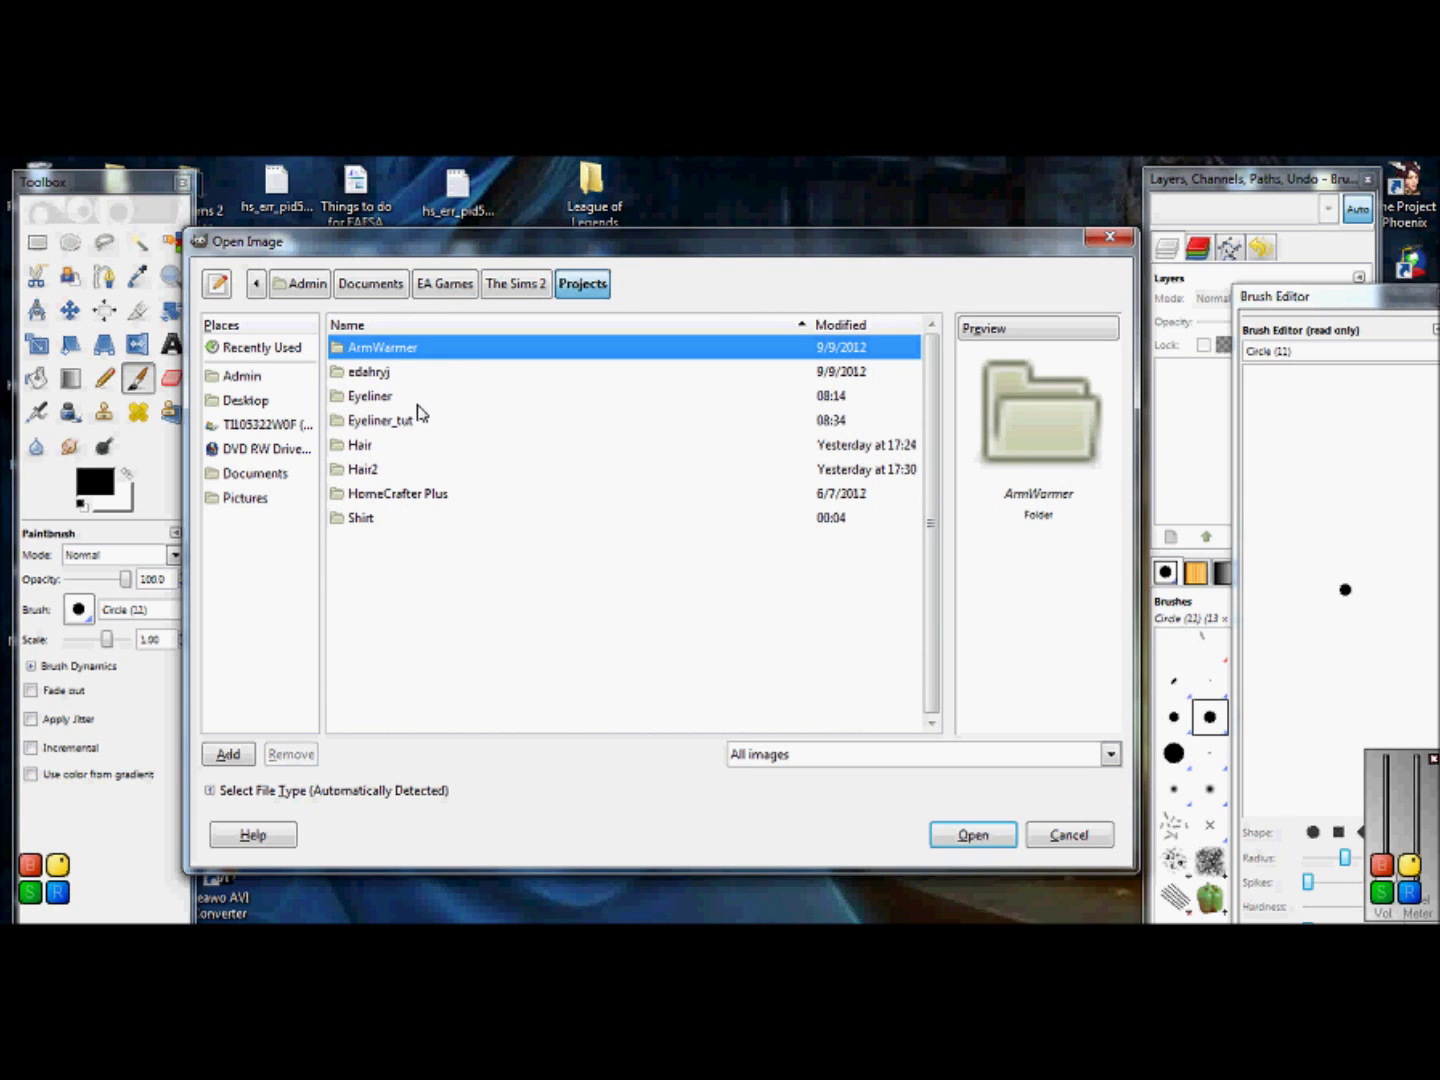
double_click(401, 421)
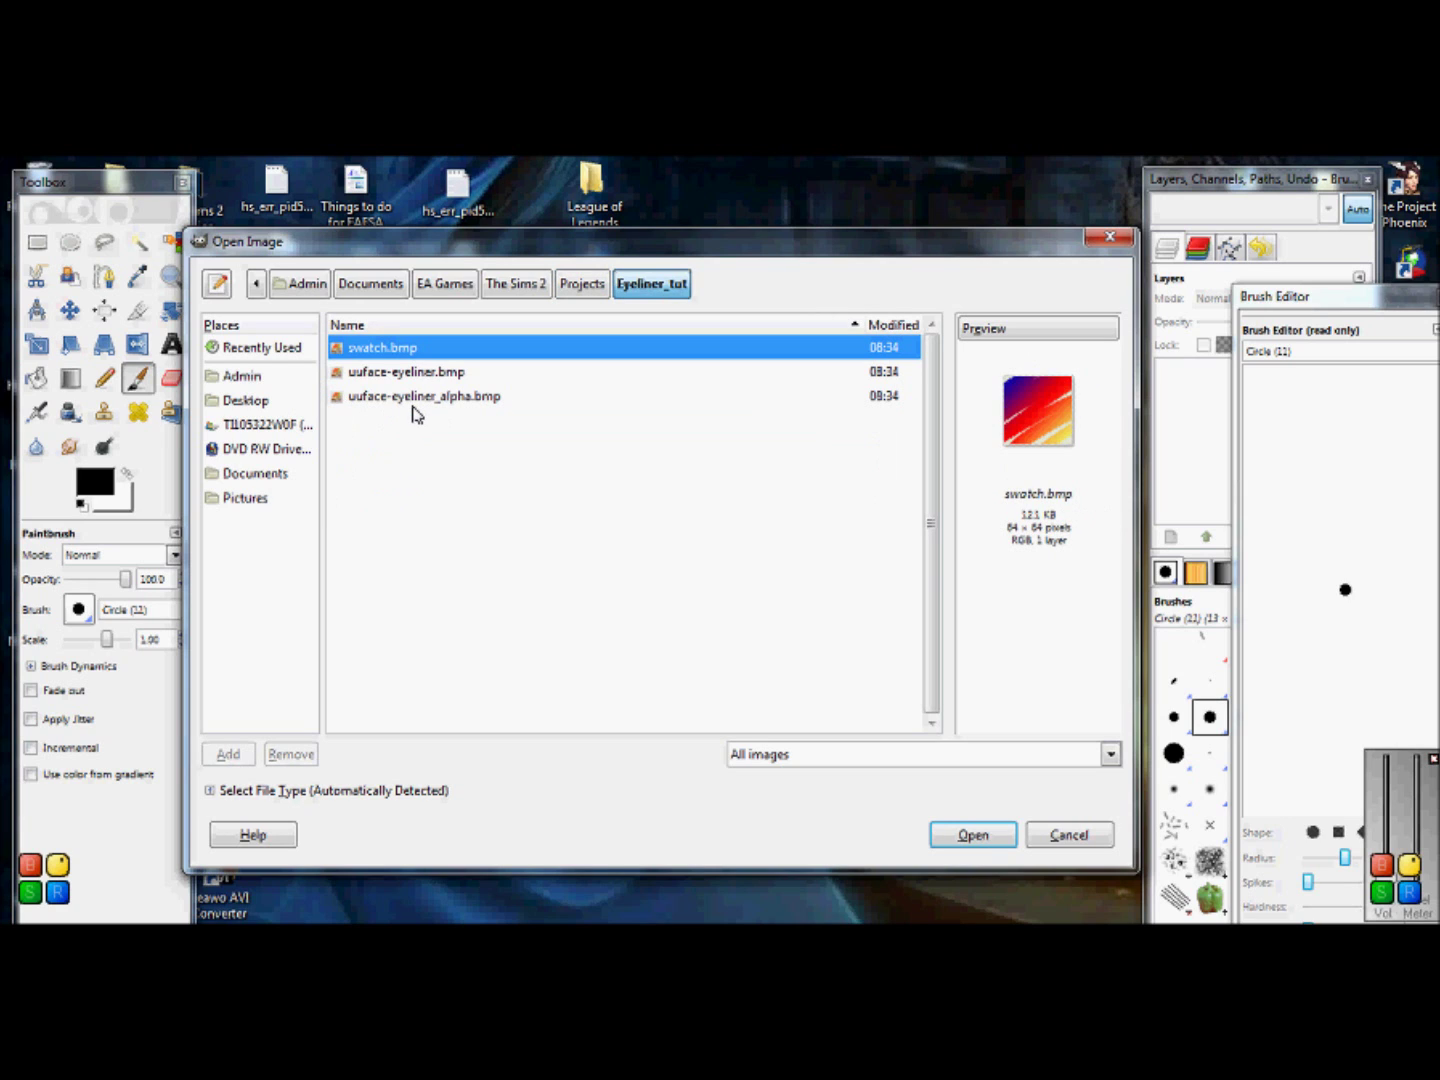
left_click(419, 409)
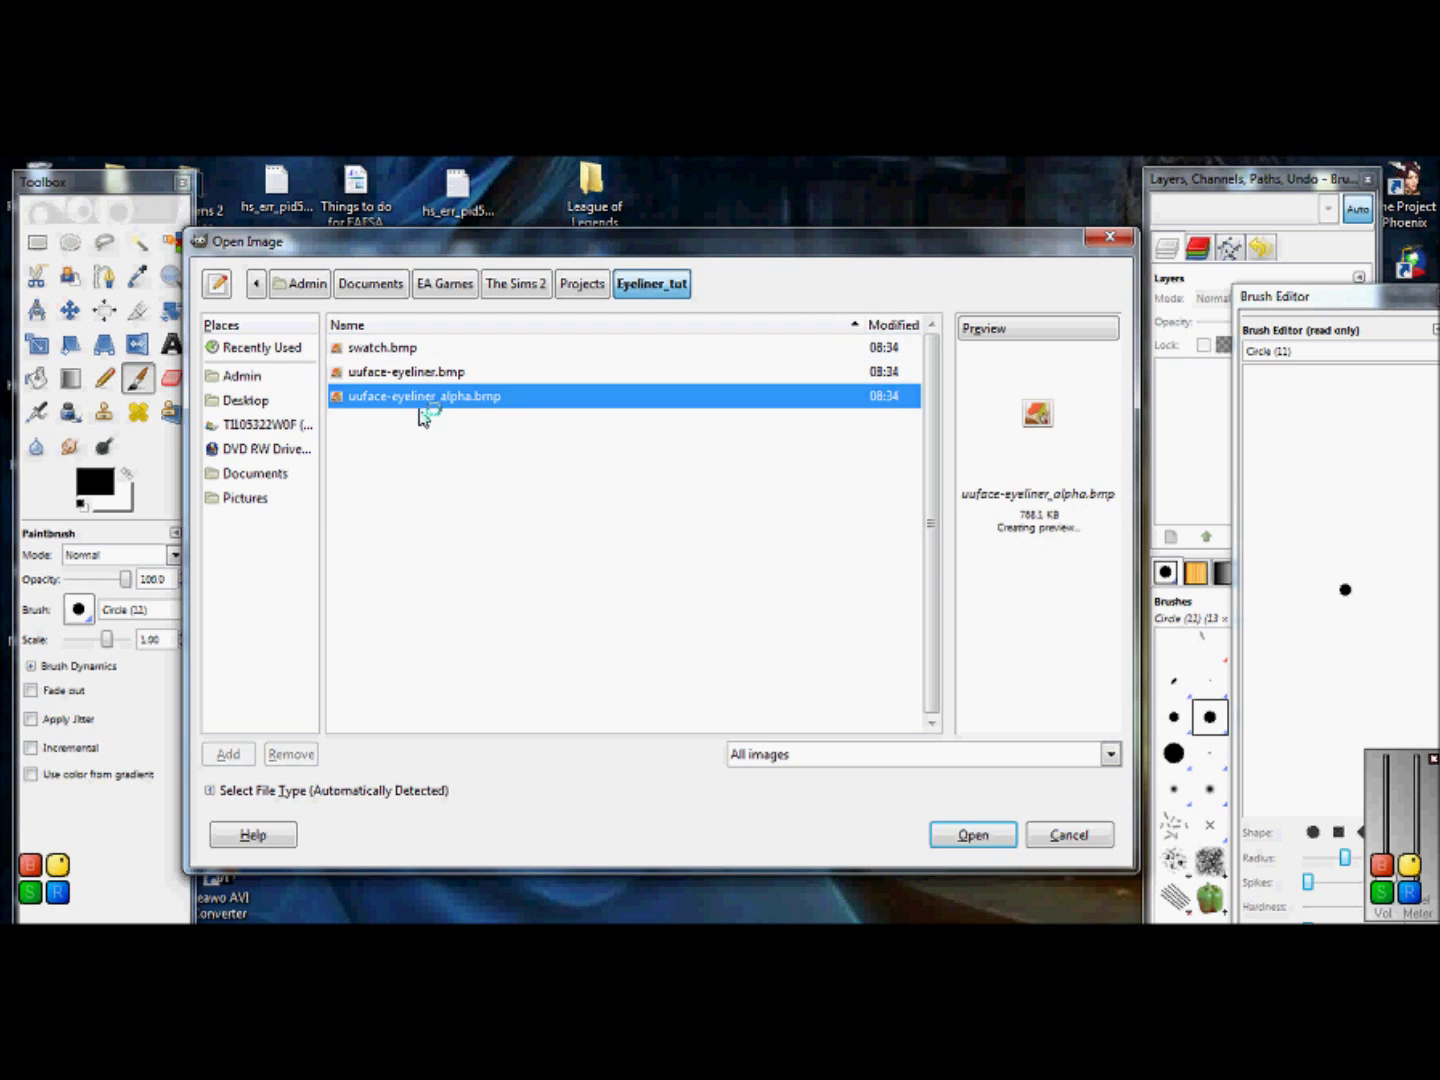
double_click(518, 397)
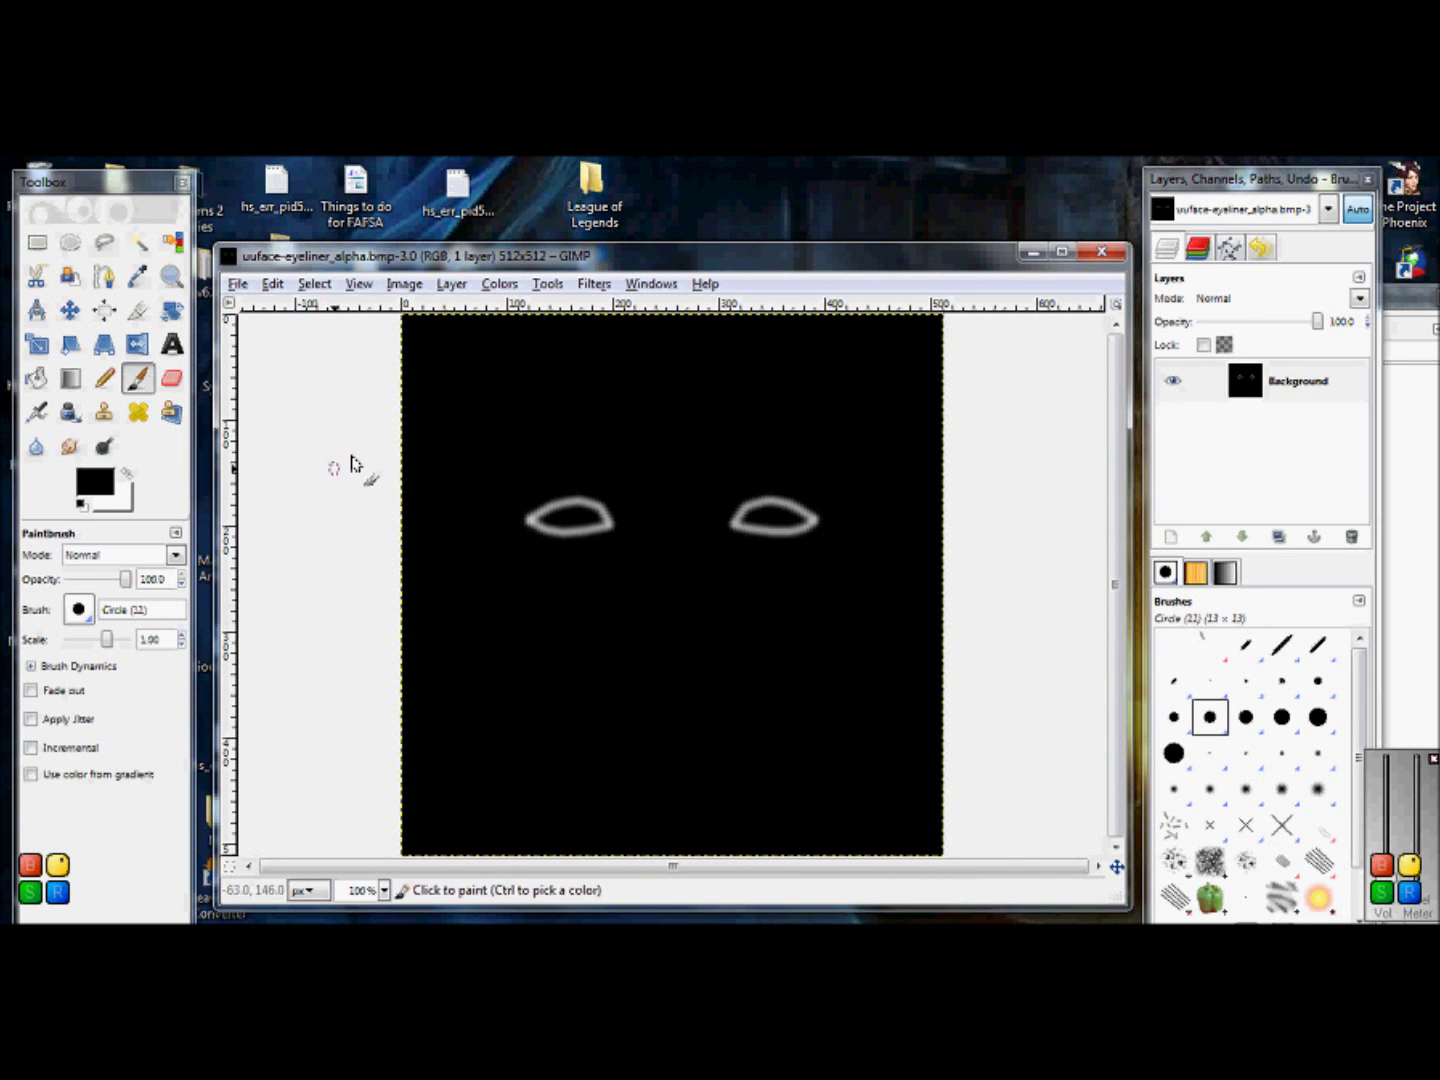
Step: Zoom in on the eye rings and set the Smudge tool to scale 0.20, undoing a test stroke
left_click(172, 276)
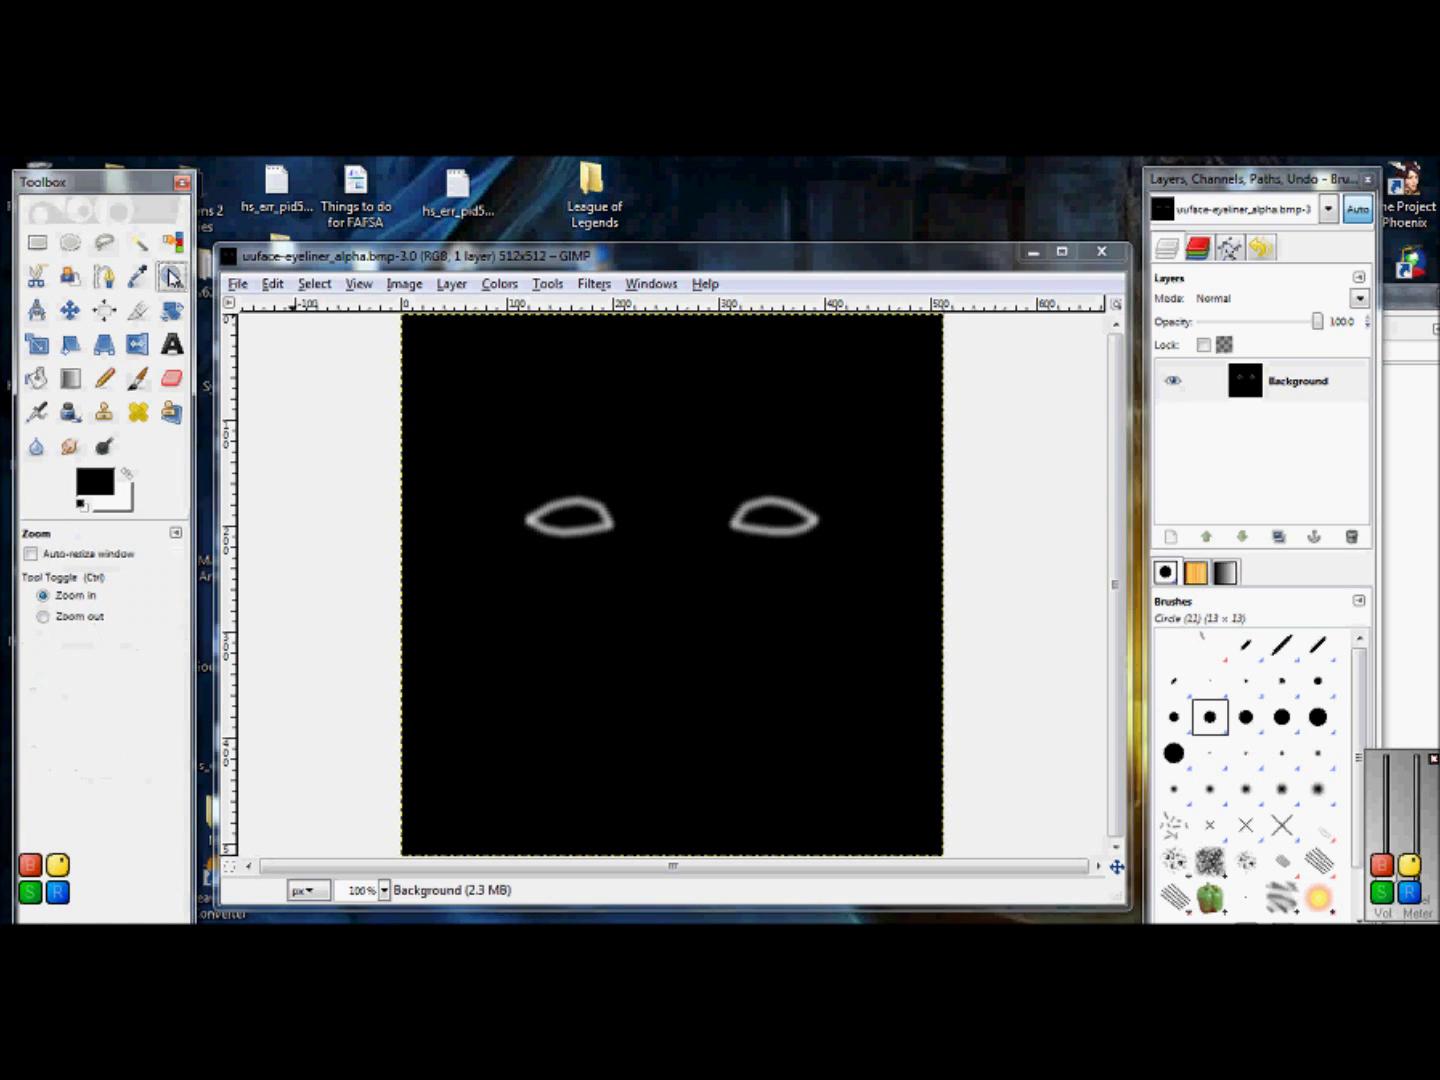
left_click(610, 527)
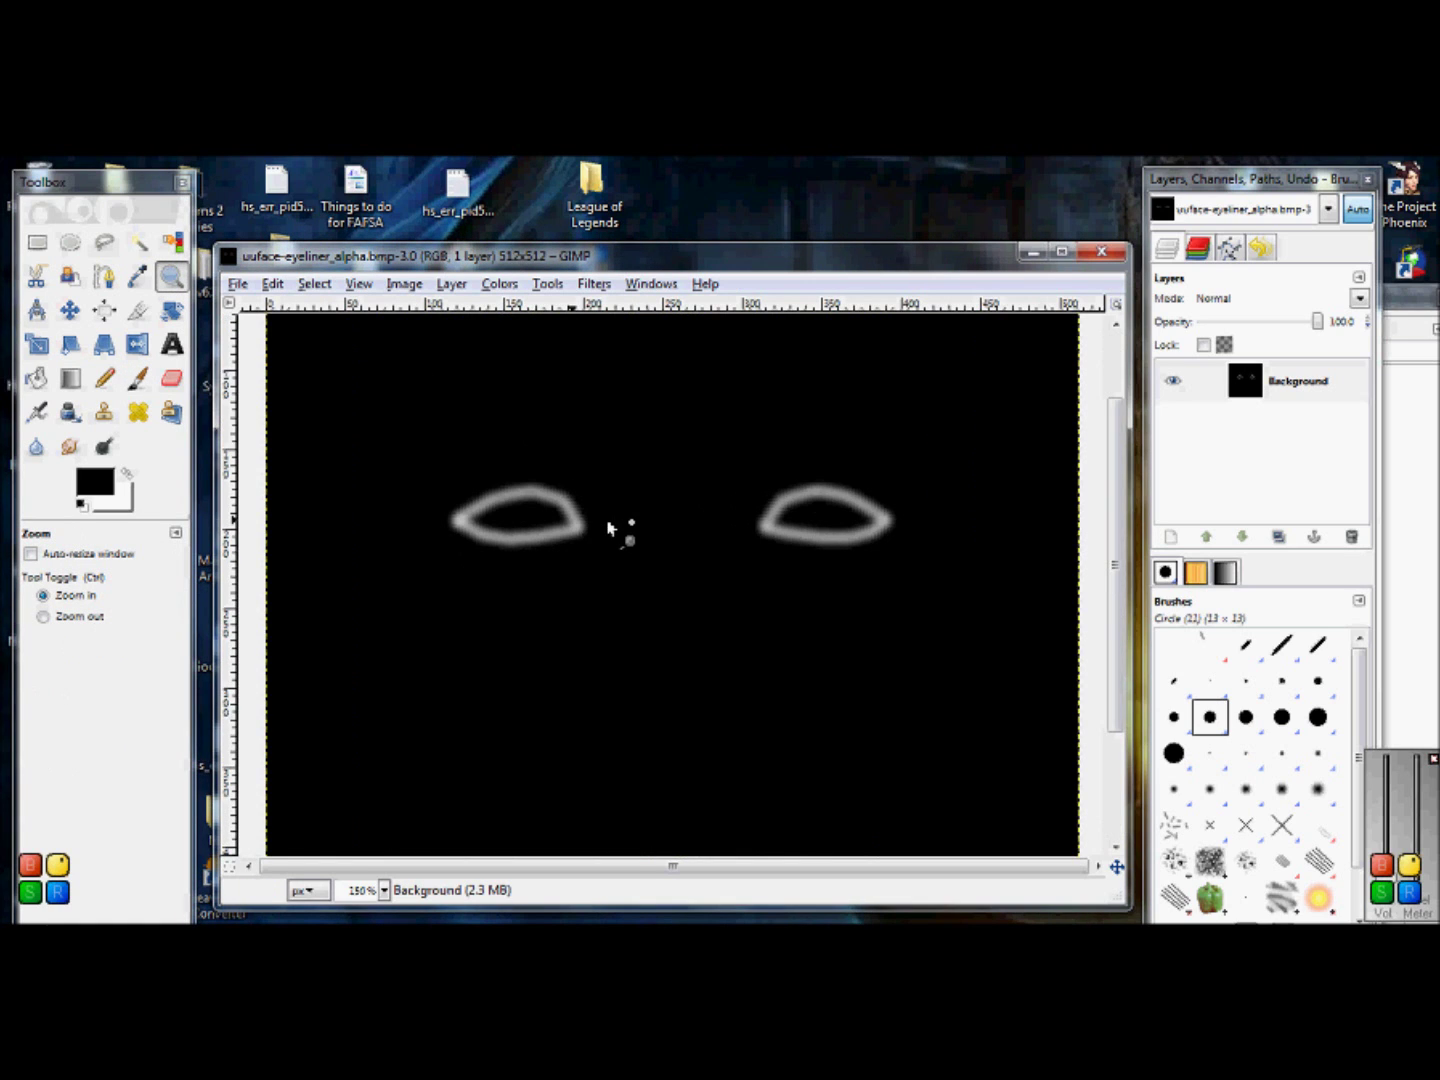
left_click(613, 523)
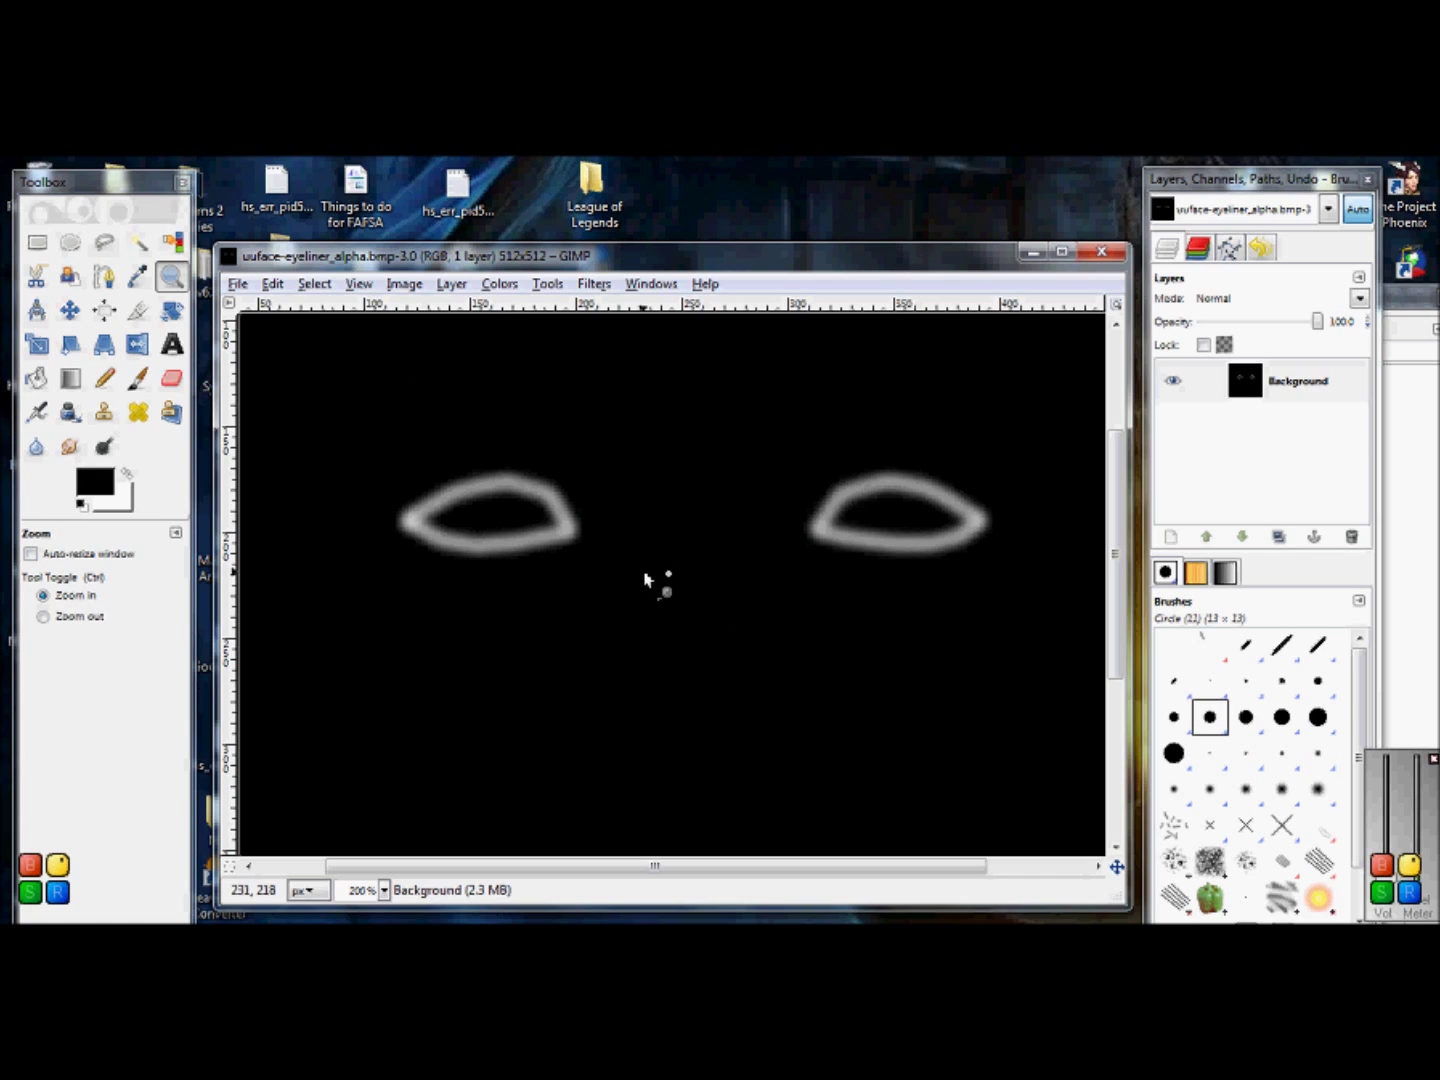
left_click(70, 448)
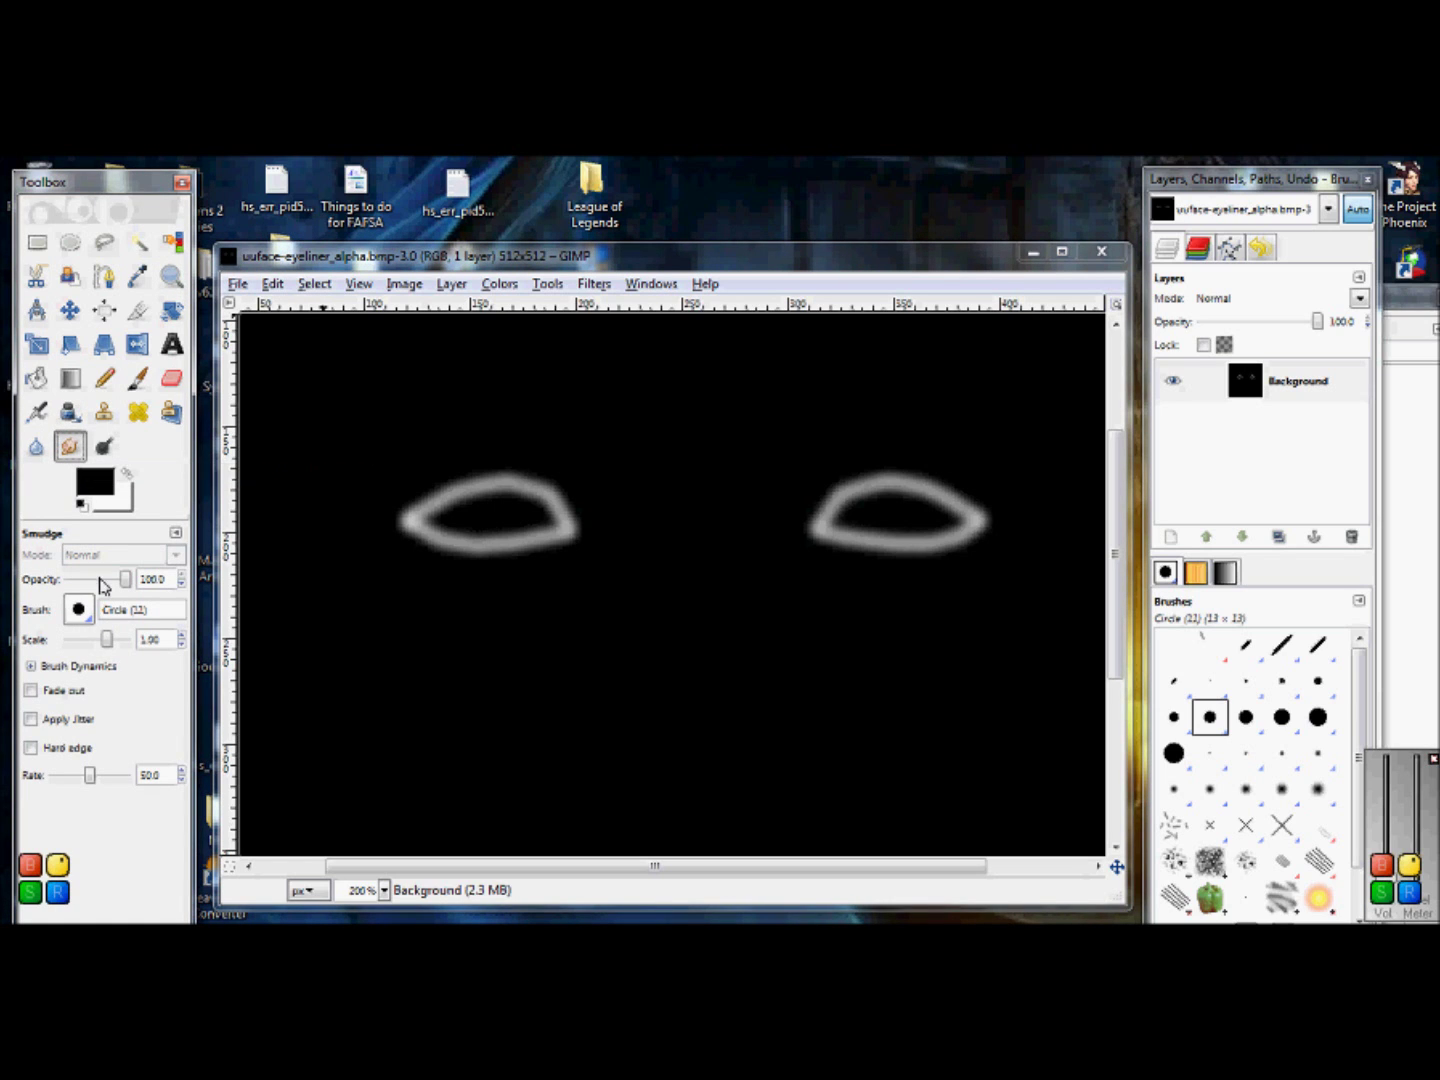
left_click_drag(480, 524, 386, 418)
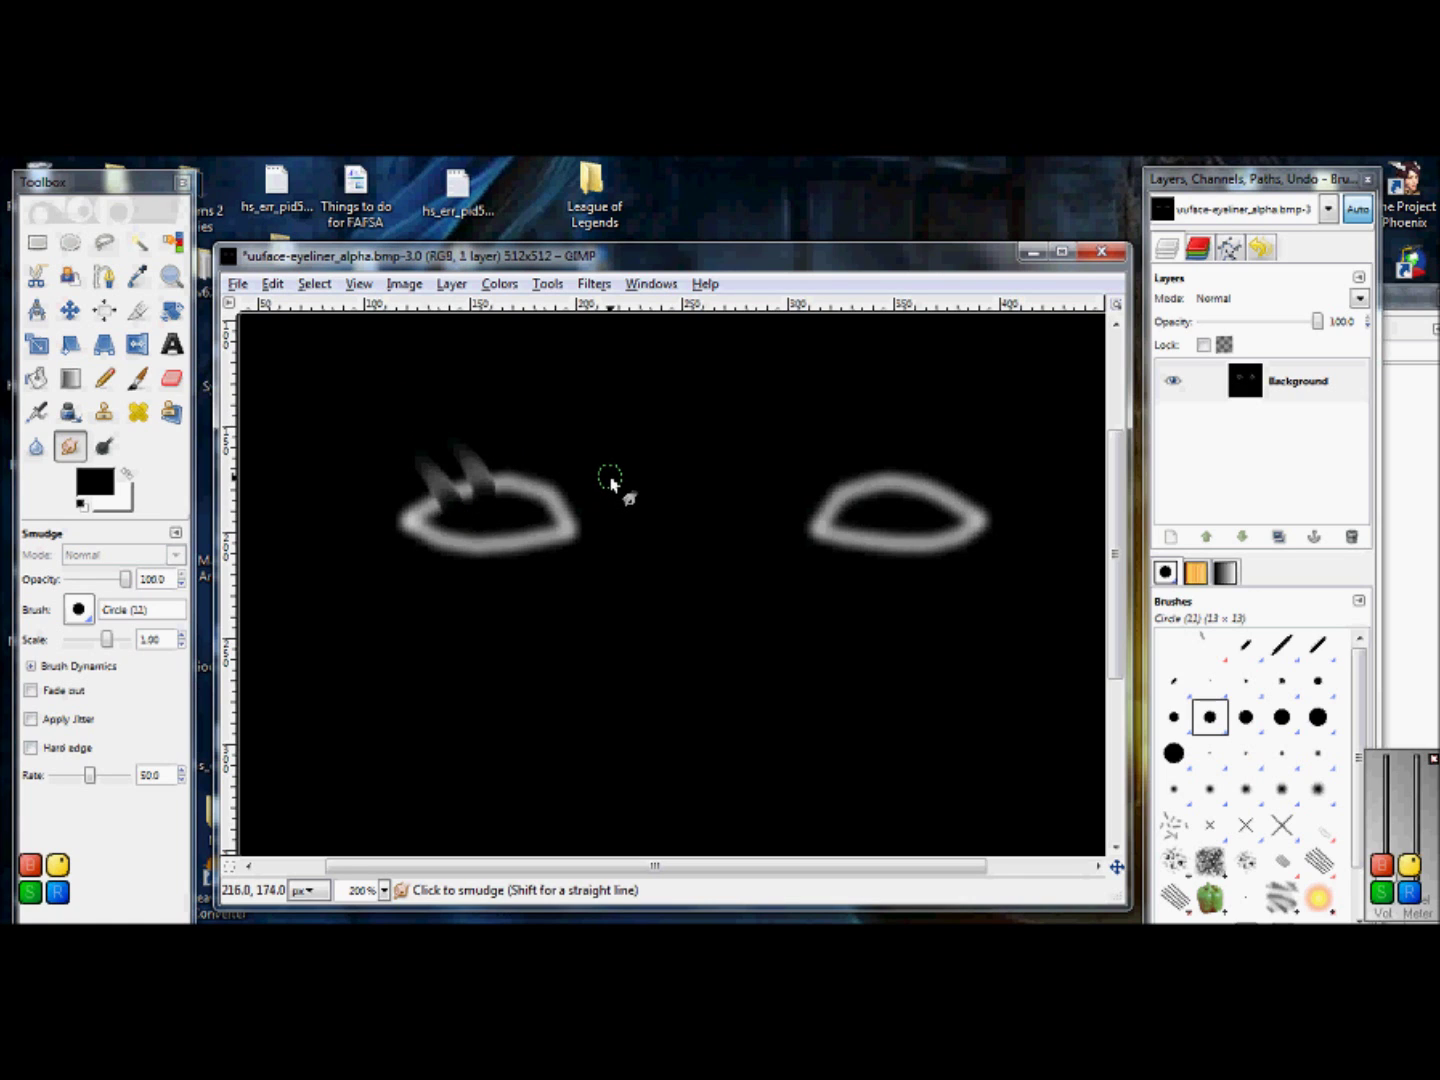
key("ctrl+z")
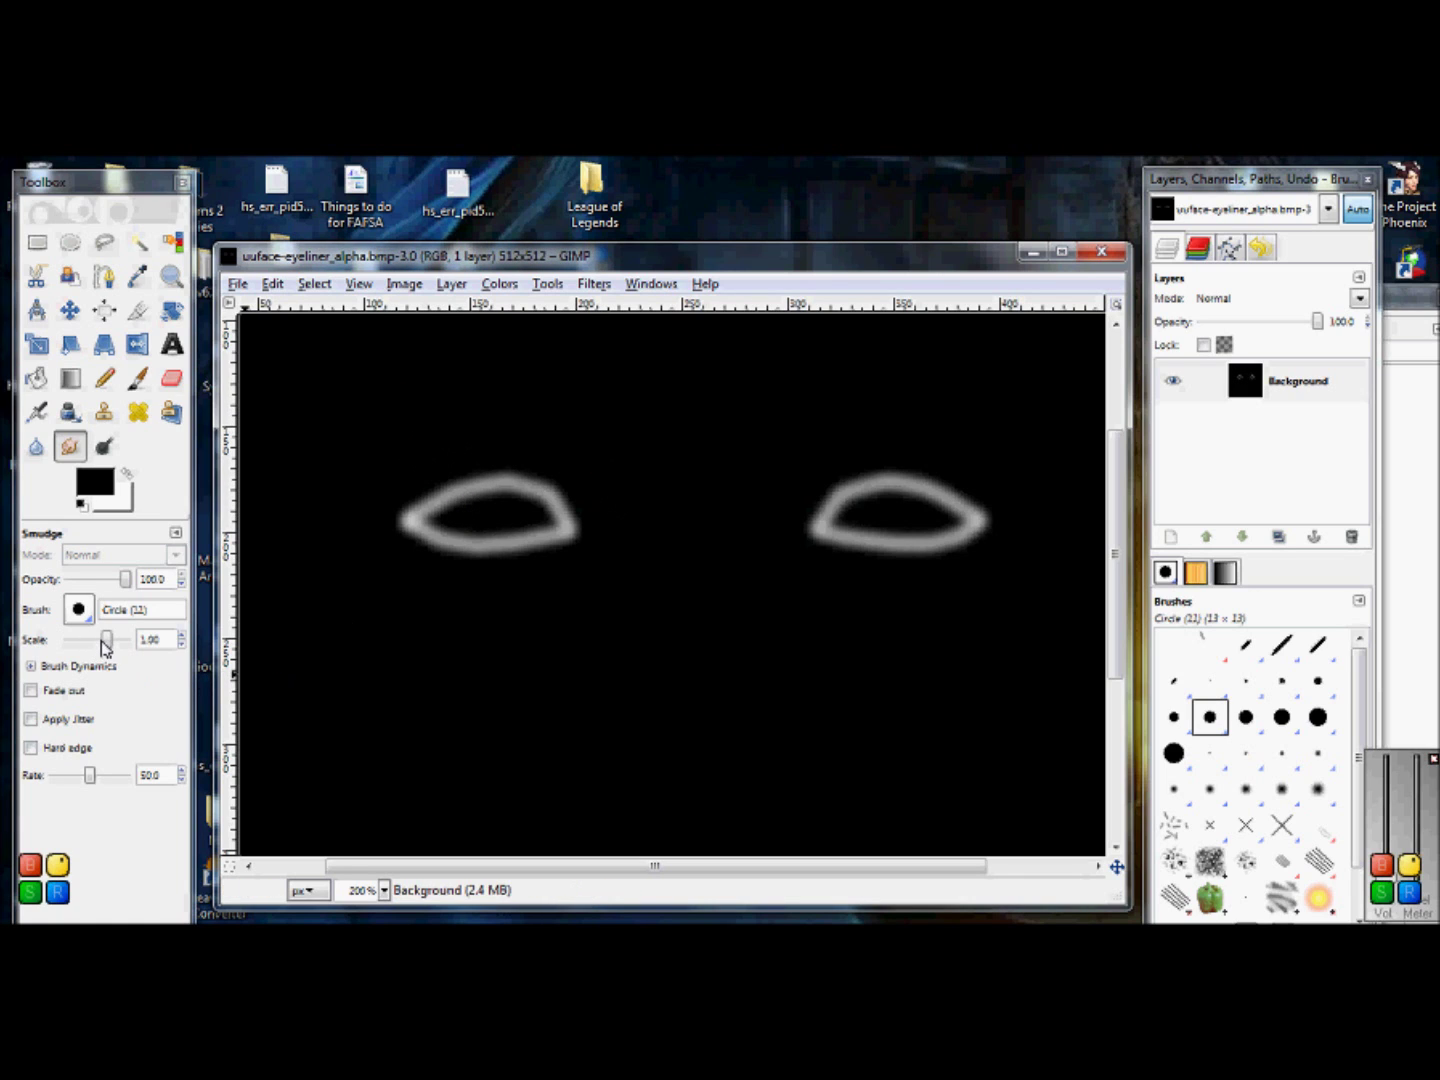
left_click_drag(113, 645, 102, 648)
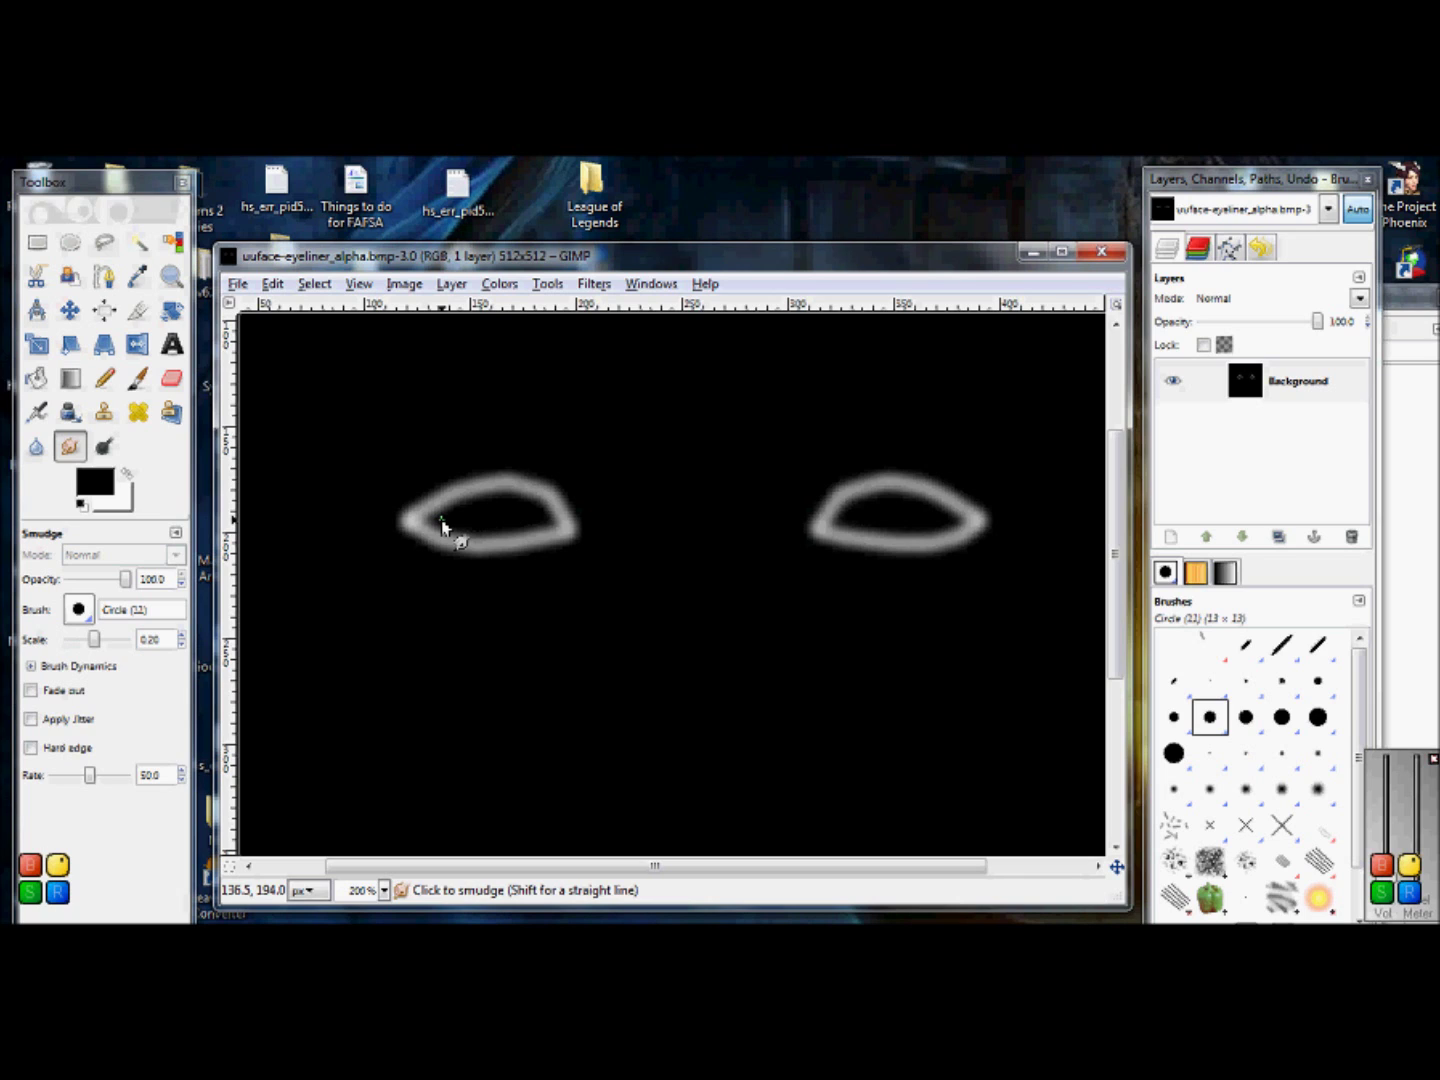
left_click(313, 418)
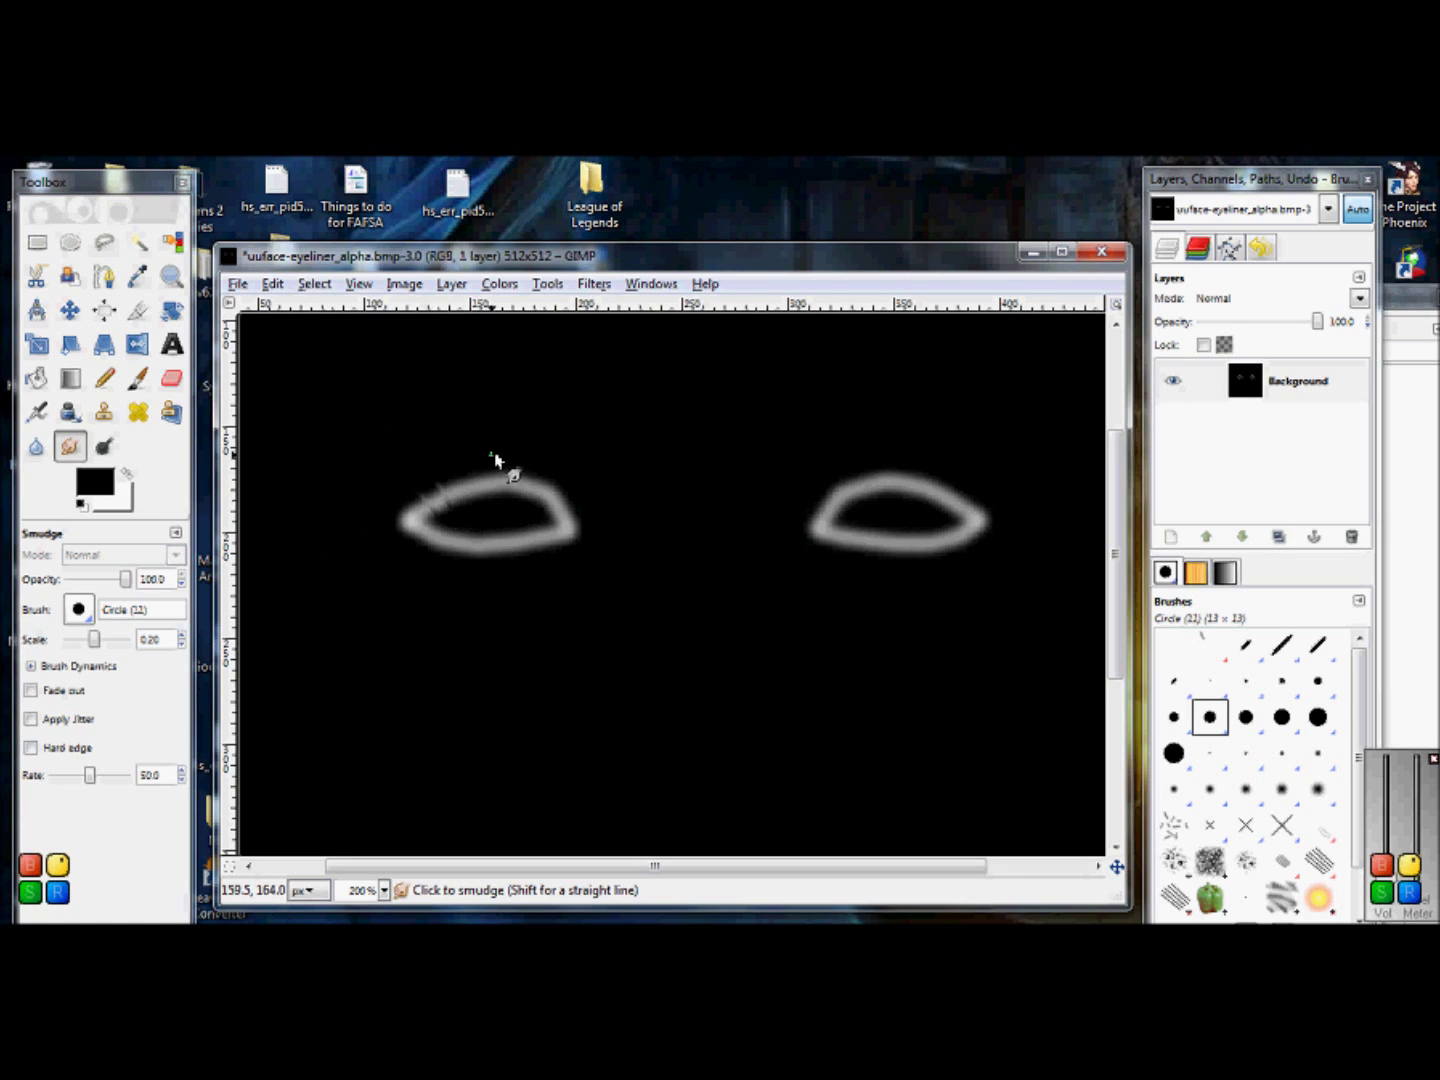
Step: At smudge scale about 0.22, pull lash-like wisps outward around the left eye ring's edges
key("ctrl+s")
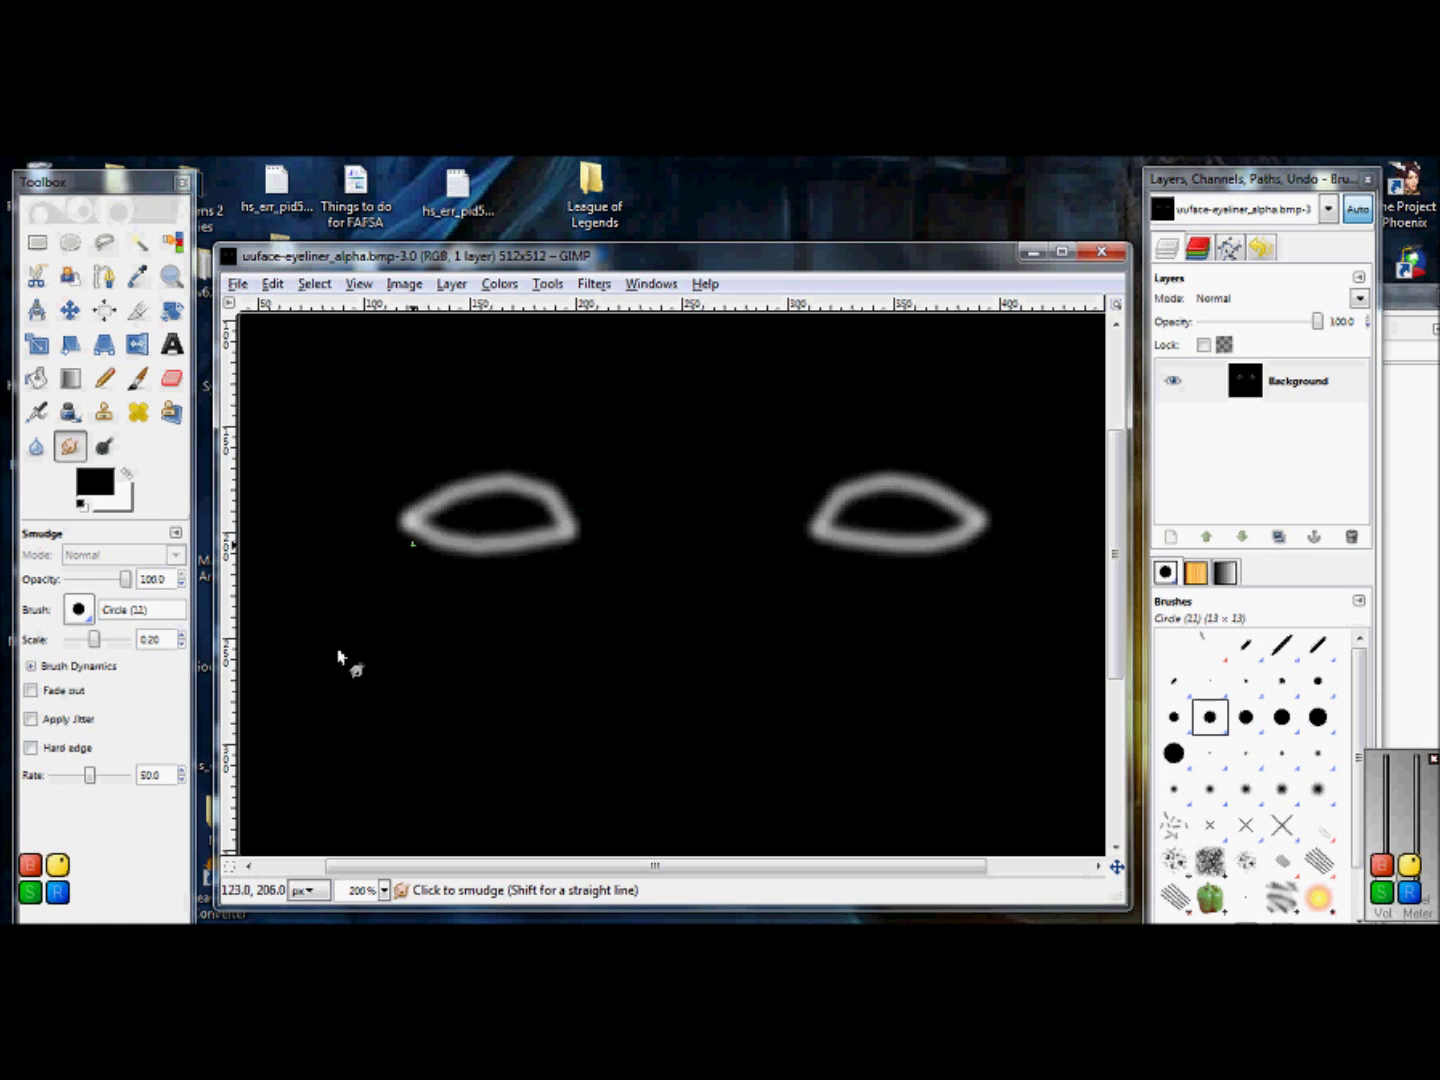
left_click(182, 635)
left_click(183, 634)
mouse_move(430, 499)
left_mouse_down()
mouse_move(466, 554)
mouse_move(411, 473)
mouse_move(445, 533)
left_mouse_up()
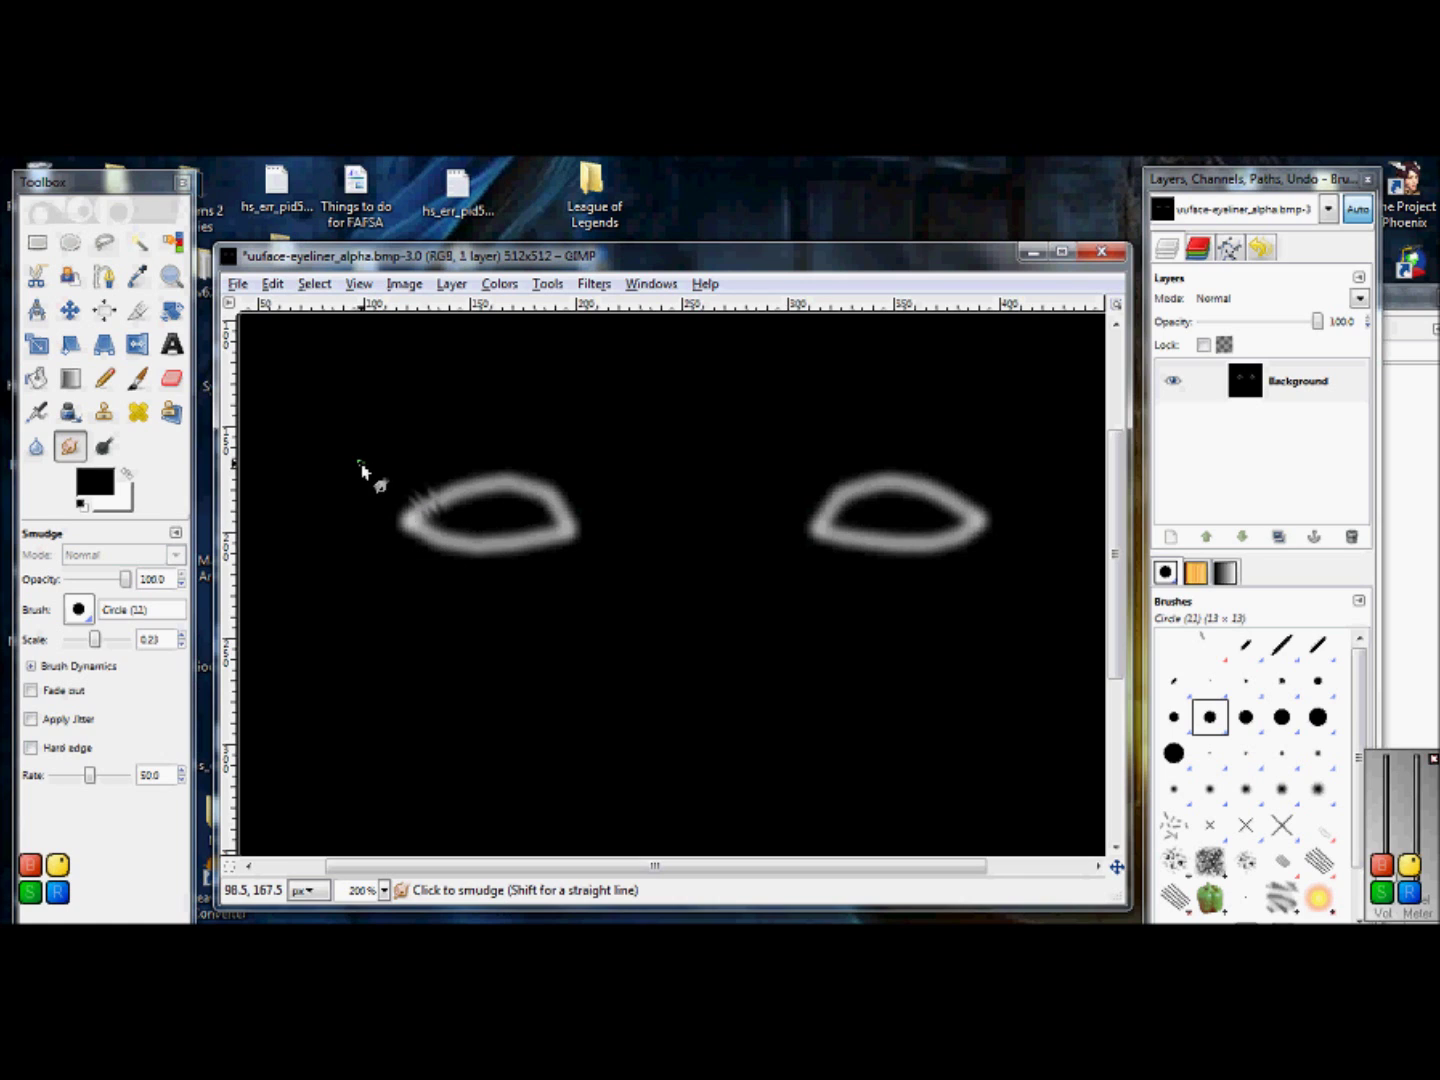
left_click_drag(455, 515, 416, 454)
mouse_move(465, 514)
left_mouse_down()
mouse_move(441, 464)
mouse_move(463, 520)
mouse_move(429, 457)
mouse_move(482, 523)
mouse_move(462, 418)
mouse_move(485, 505)
mouse_move(499, 461)
mouse_move(500, 500)
mouse_move(543, 454)
mouse_move(515, 500)
mouse_move(486, 505)
mouse_move(509, 462)
mouse_move(536, 458)
mouse_move(542, 498)
mouse_move(523, 508)
mouse_move(513, 501)
mouse_move(549, 473)
mouse_move(555, 493)
mouse_move(499, 505)
mouse_move(555, 458)
mouse_move(527, 510)
mouse_move(602, 473)
mouse_move(518, 509)
mouse_move(576, 456)
mouse_move(580, 497)
mouse_move(540, 517)
mouse_move(638, 500)
mouse_move(576, 517)
mouse_move(540, 511)
mouse_move(575, 496)
mouse_move(544, 516)
left_mouse_up()
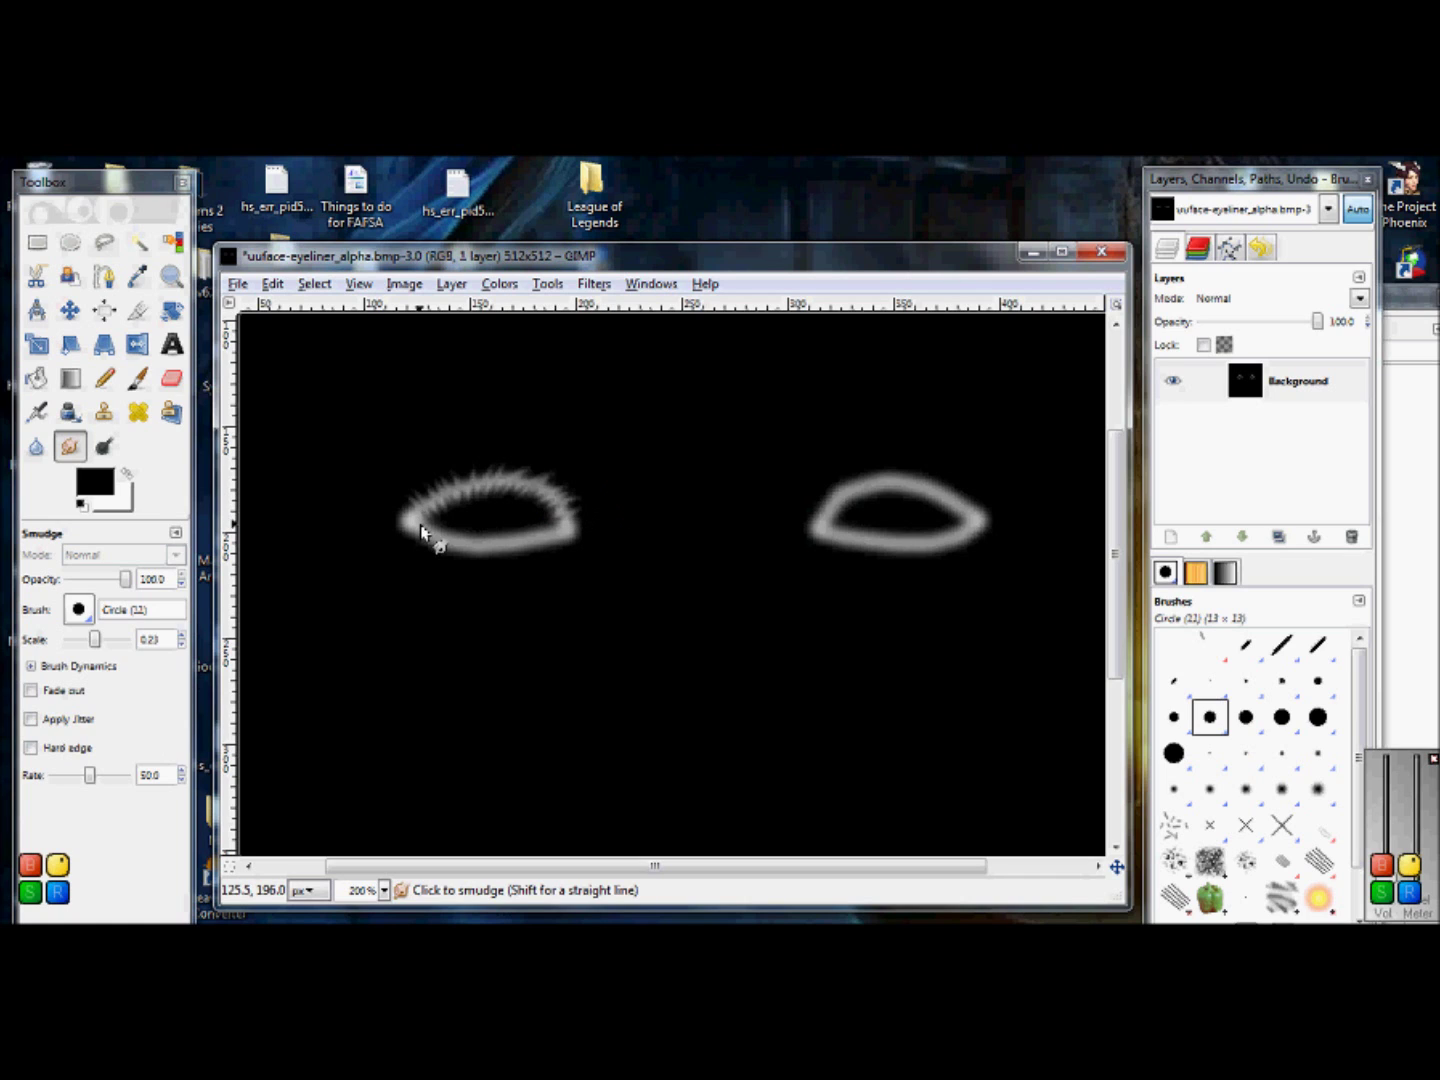
left_click_drag(421, 524, 437, 522)
mouse_move(440, 523)
left_mouse_down()
mouse_move(373, 561)
mouse_move(448, 525)
mouse_move(415, 554)
mouse_move(460, 540)
left_mouse_up()
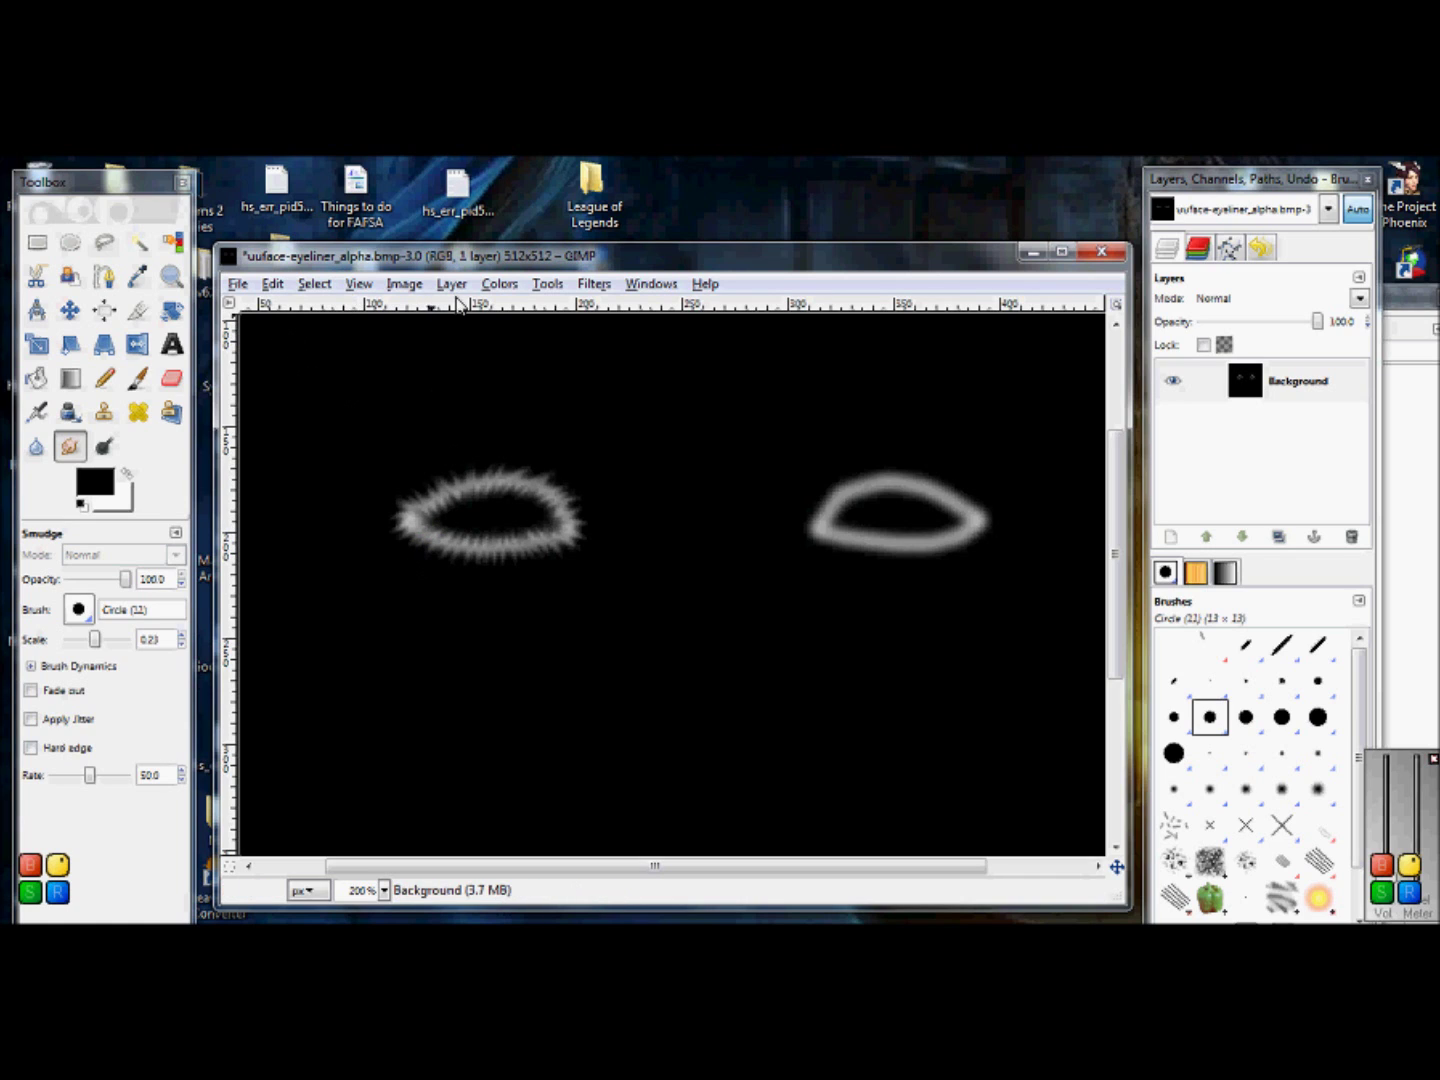
Step: Zoom the view to 1:1 (100%) and choose the Rectangle Select tool
left_click(359, 284)
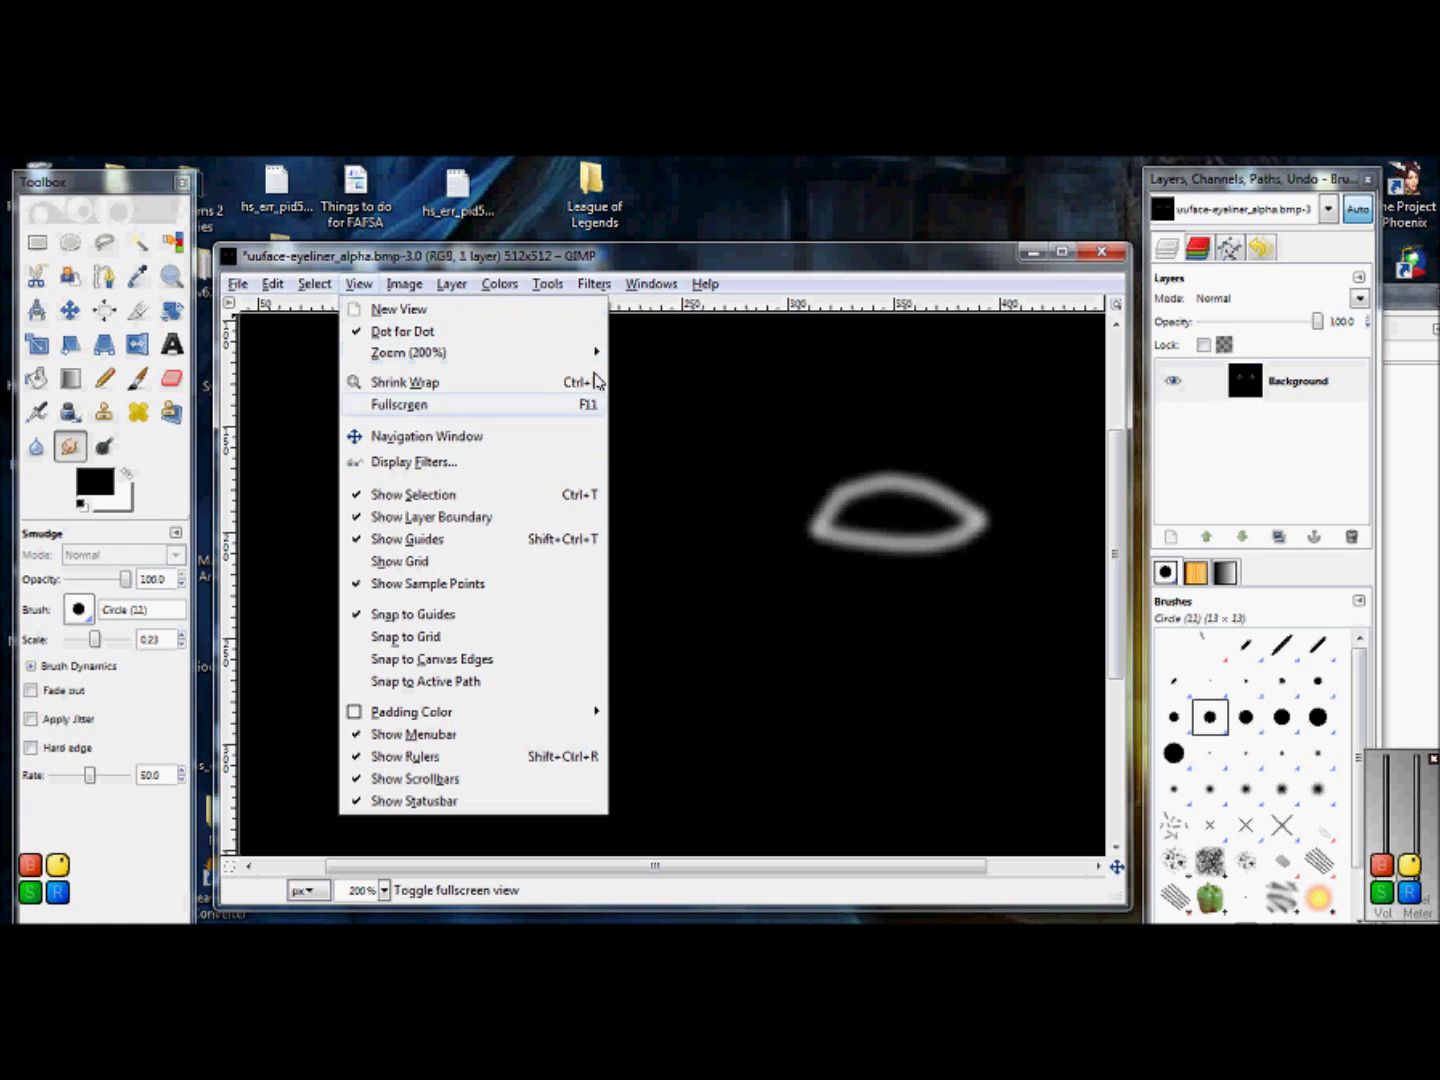
mouse_move(561, 352)
left_click(689, 560)
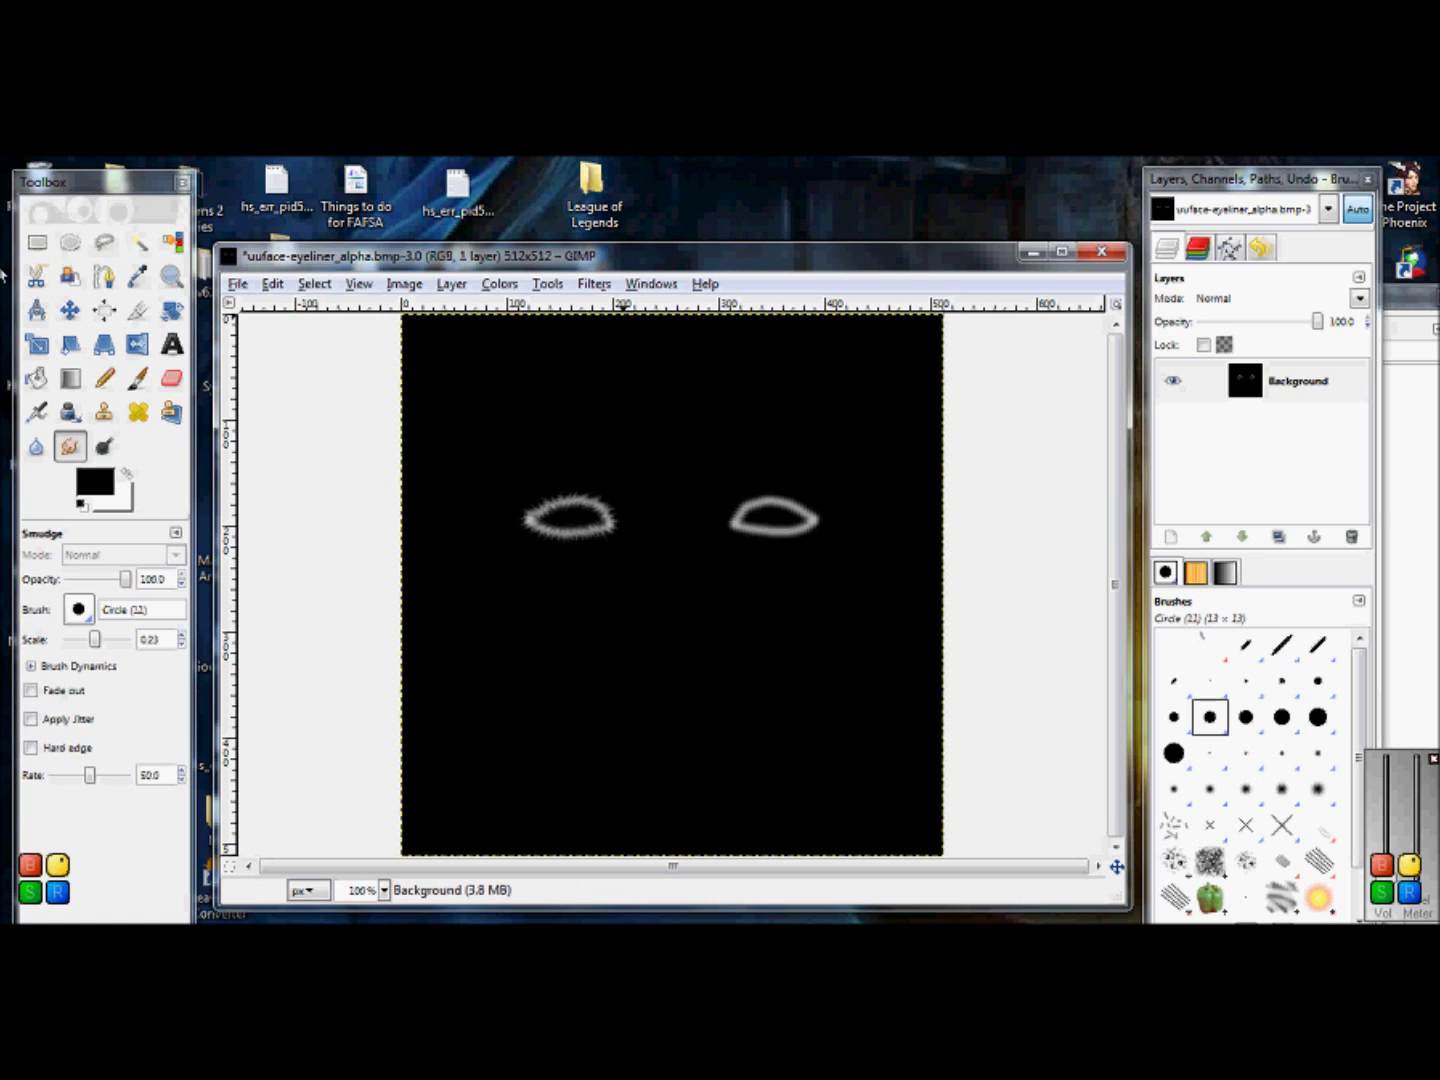
left_click(41, 241)
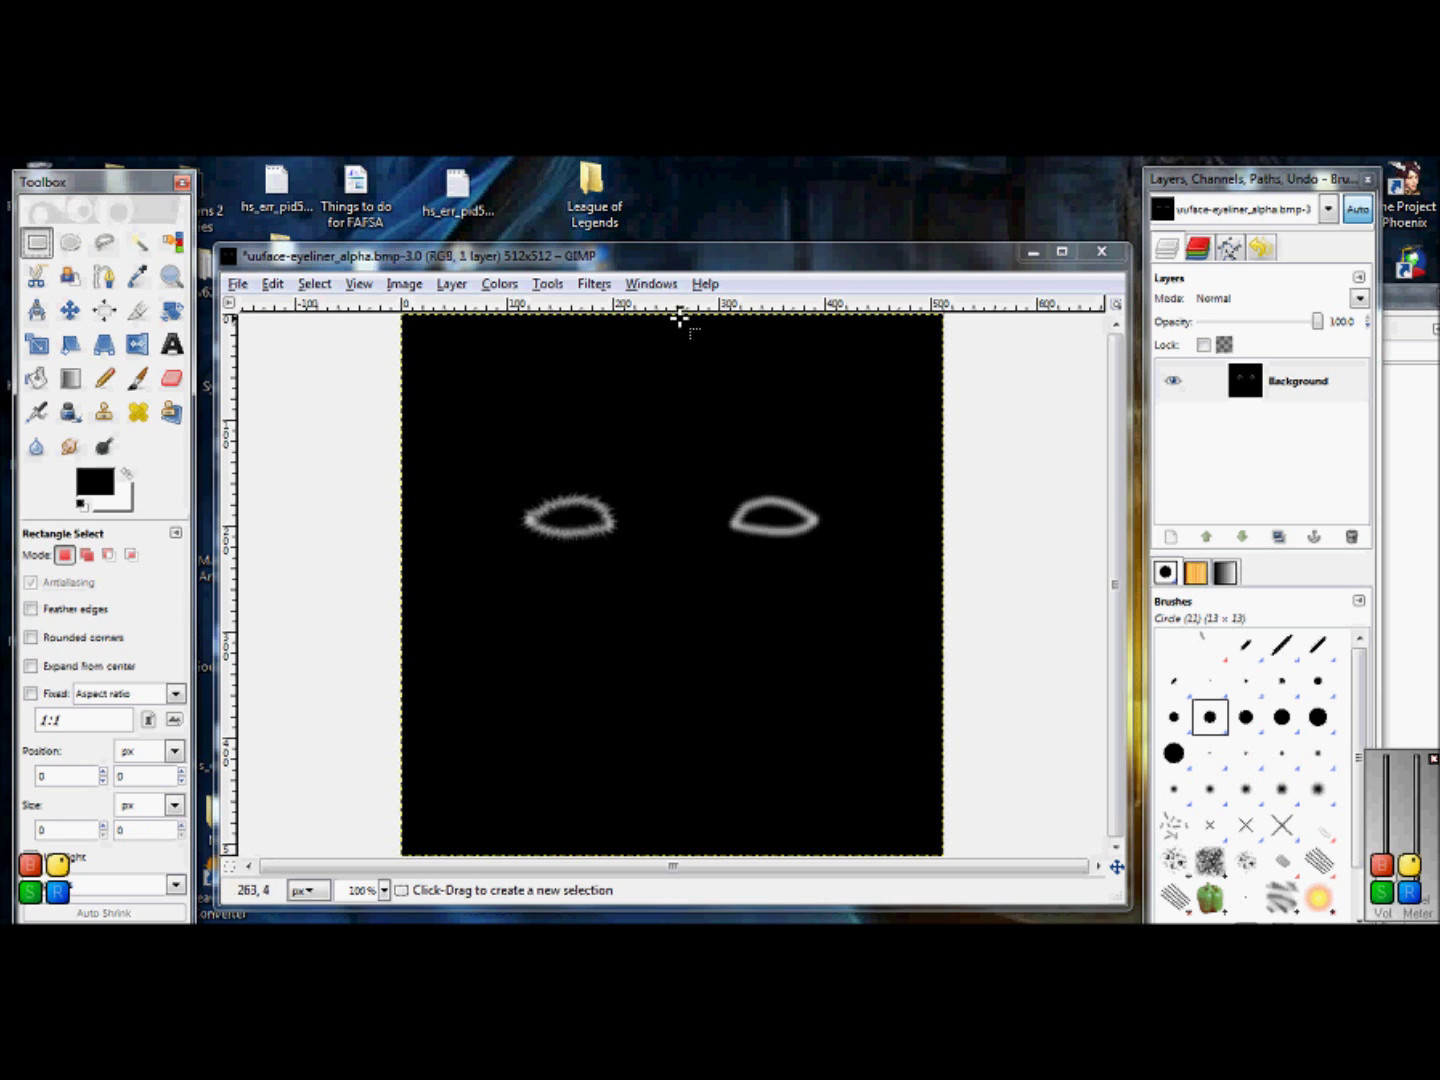
Step: Select a 262×519 px rectangle over the left half of the mask and copy it
left_click_drag(680, 318, 419, 875)
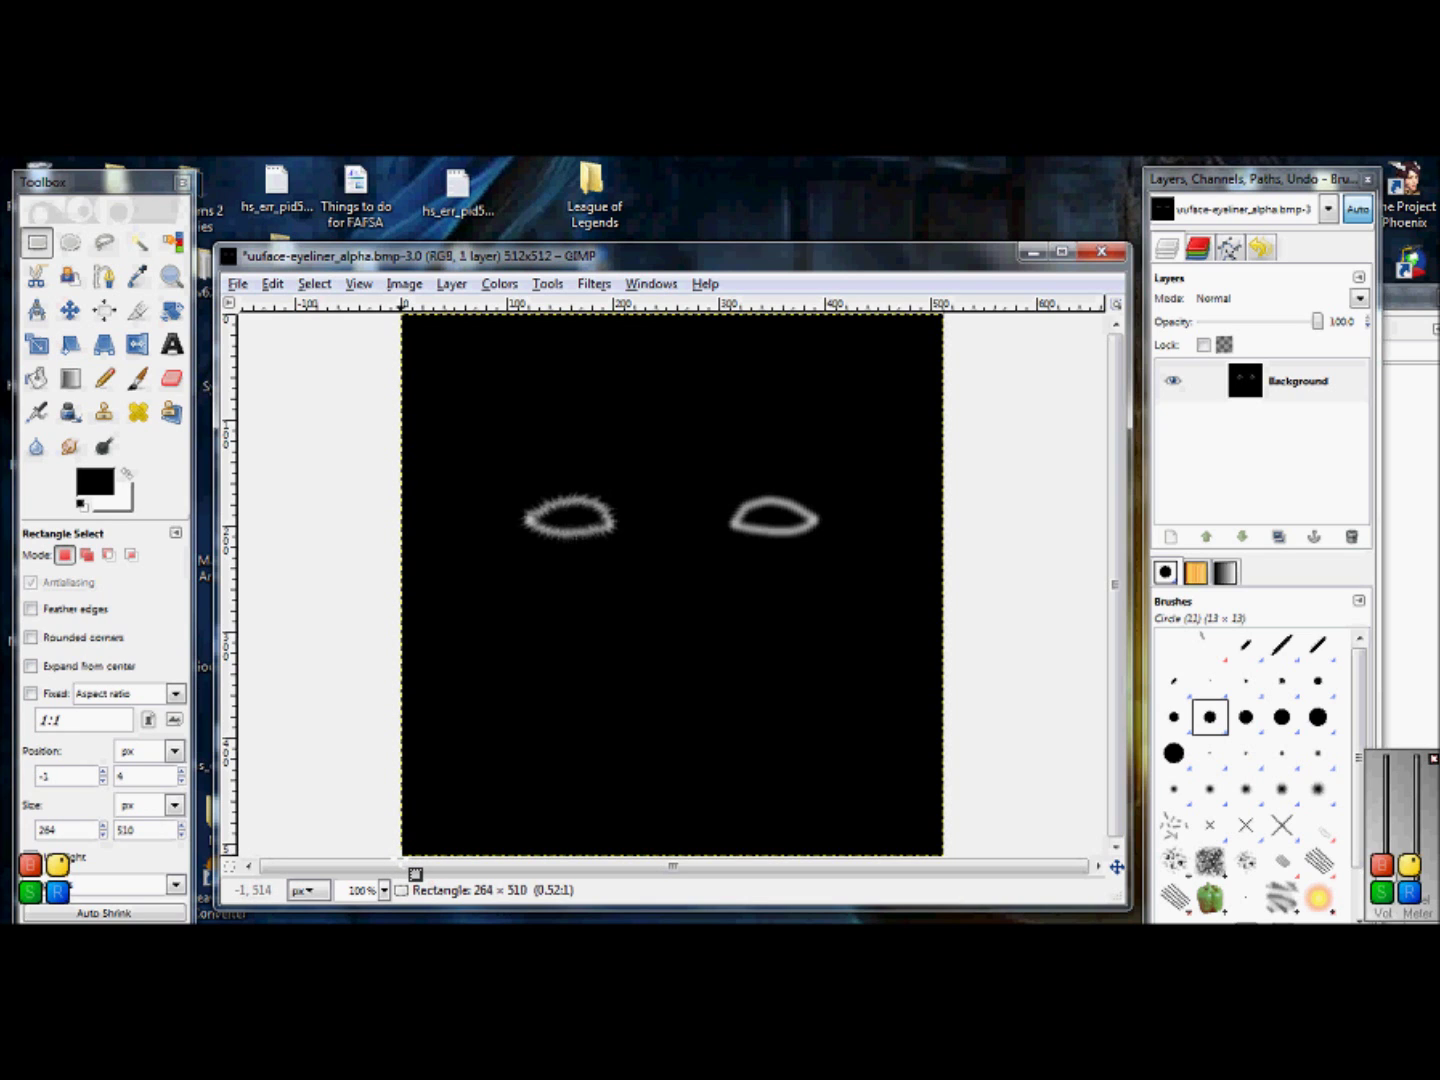
left_click_drag(417, 873, 414, 870)
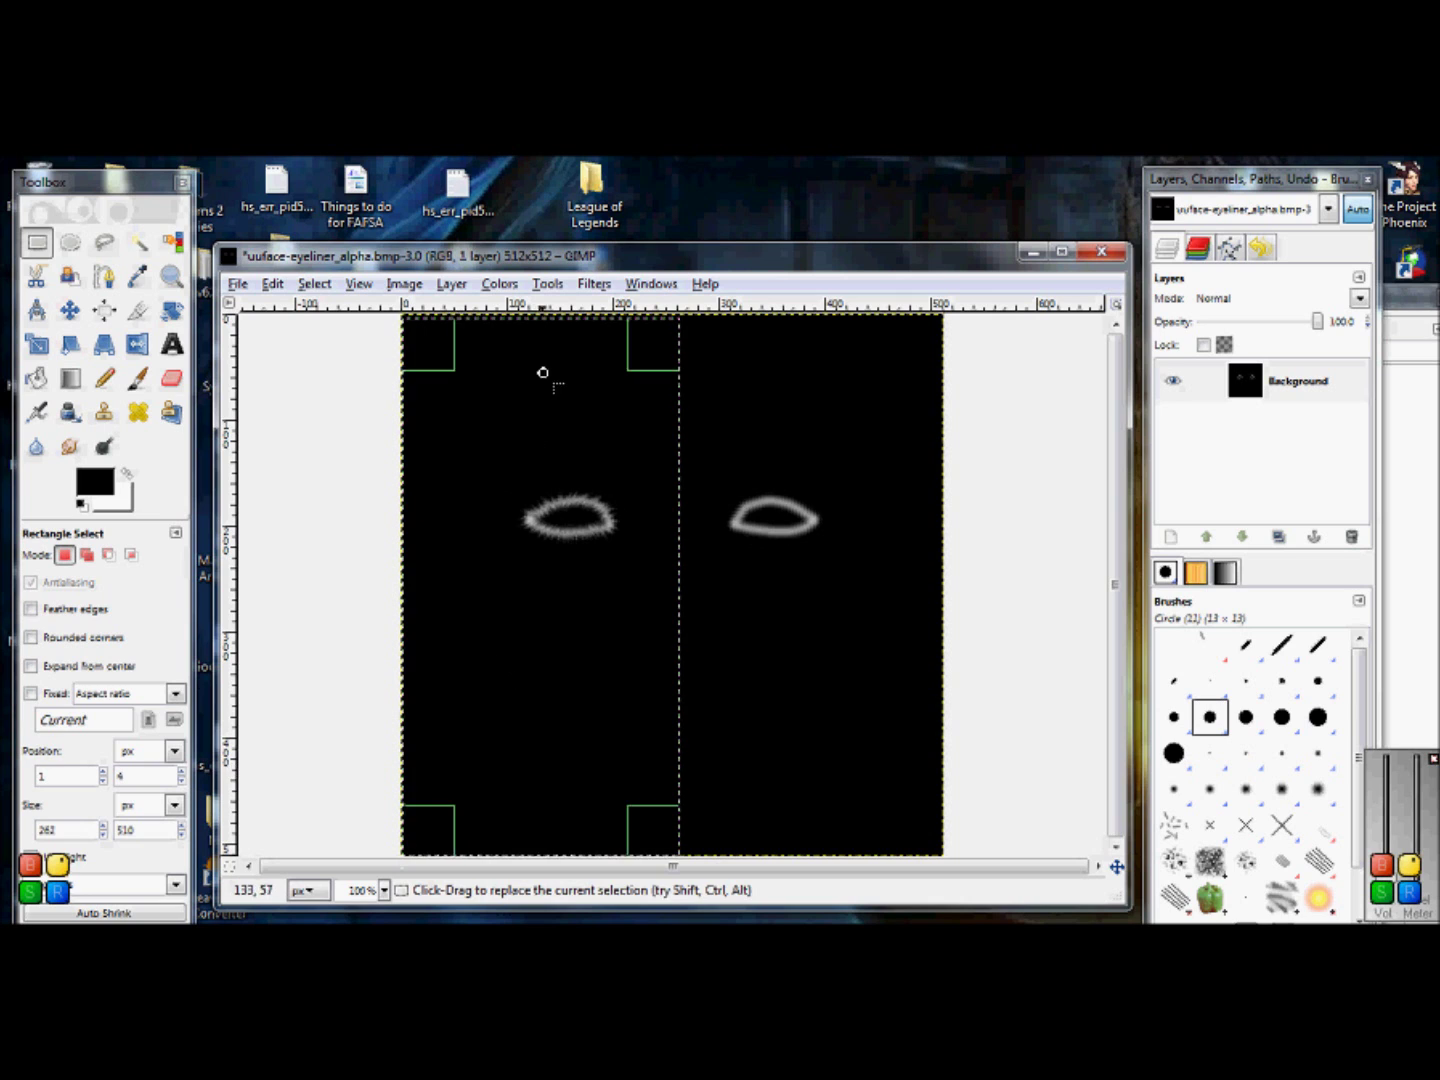
left_click_drag(523, 338, 518, 334)
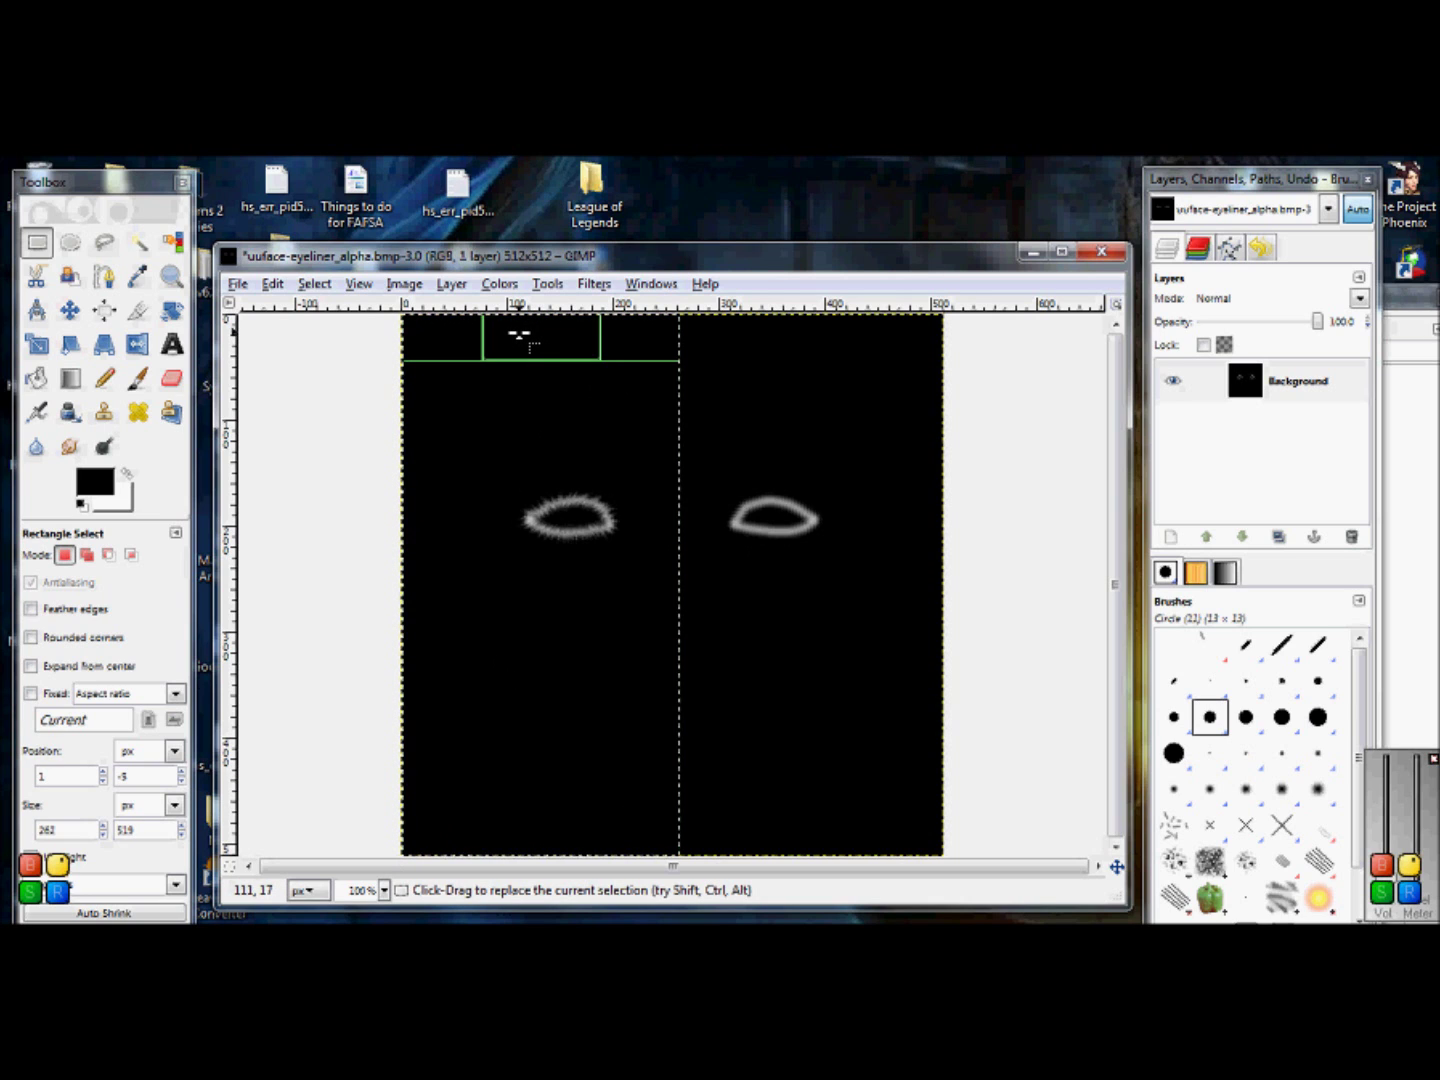
right_click(466, 540)
mouse_move(508, 585)
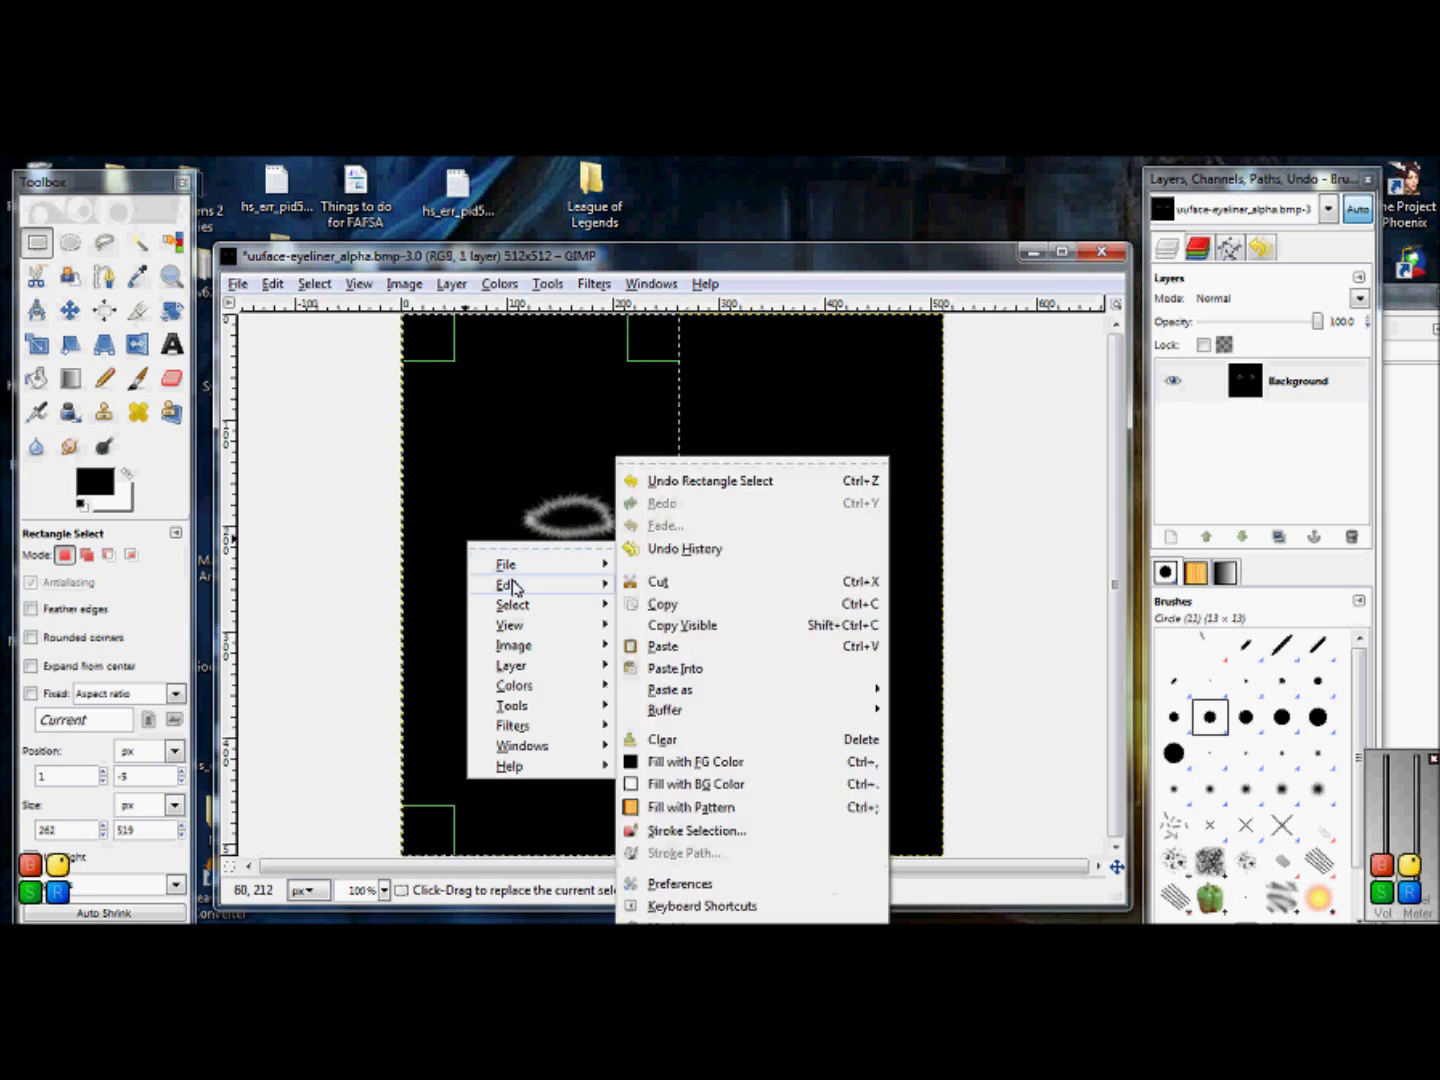
left_click(645, 609)
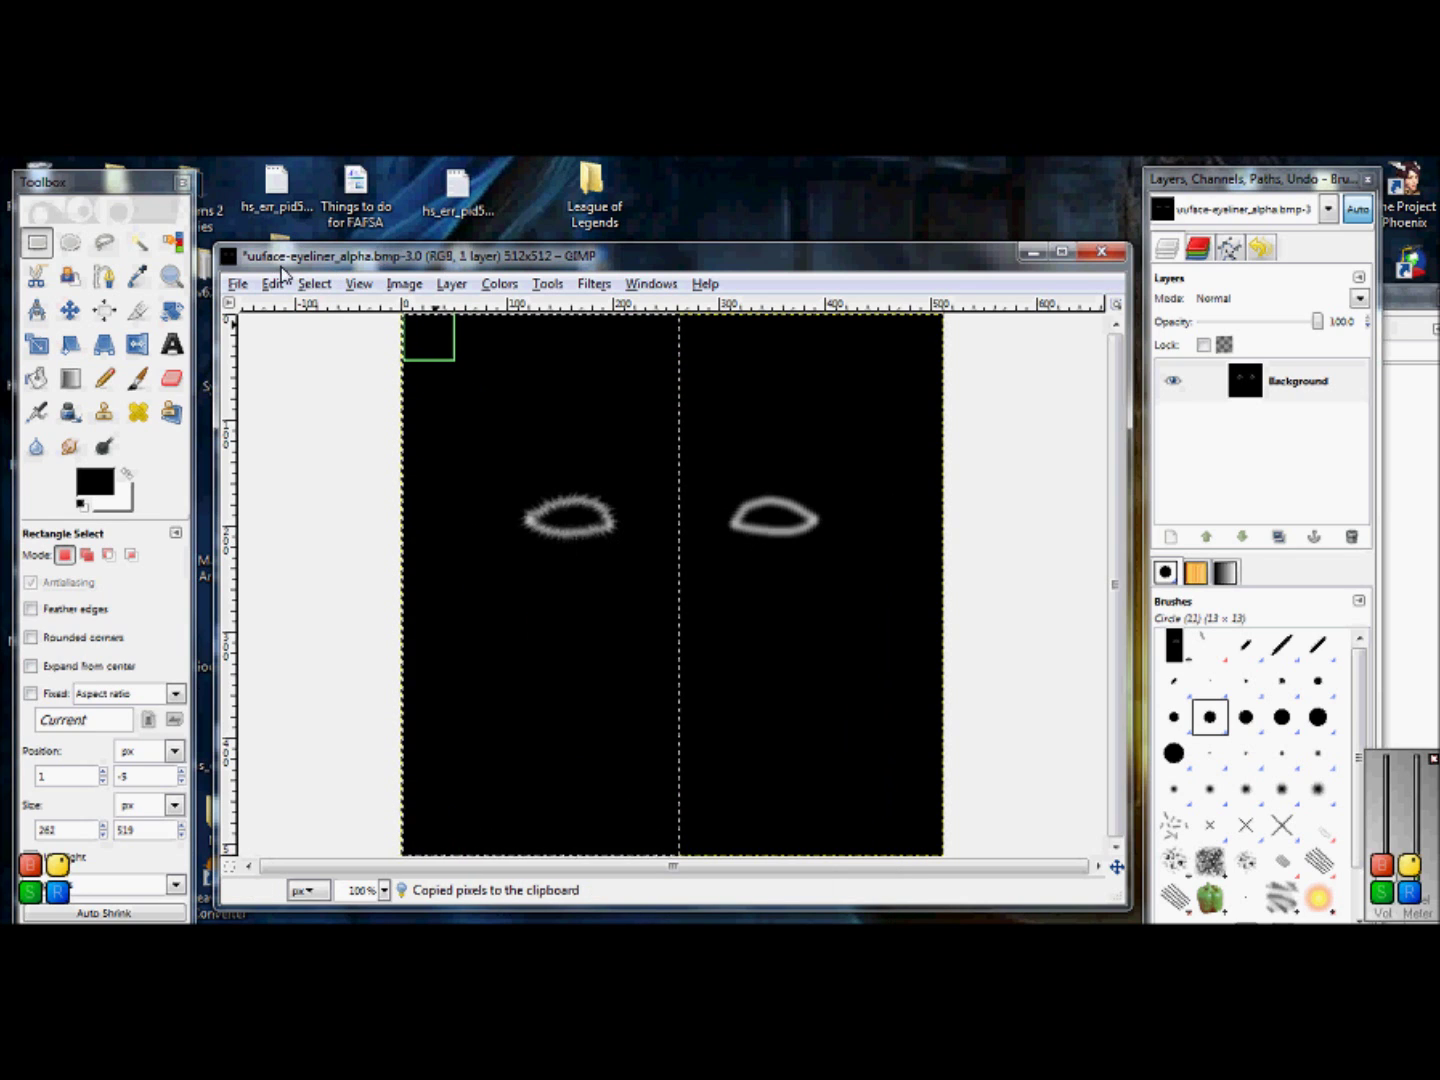
left_click(237, 283)
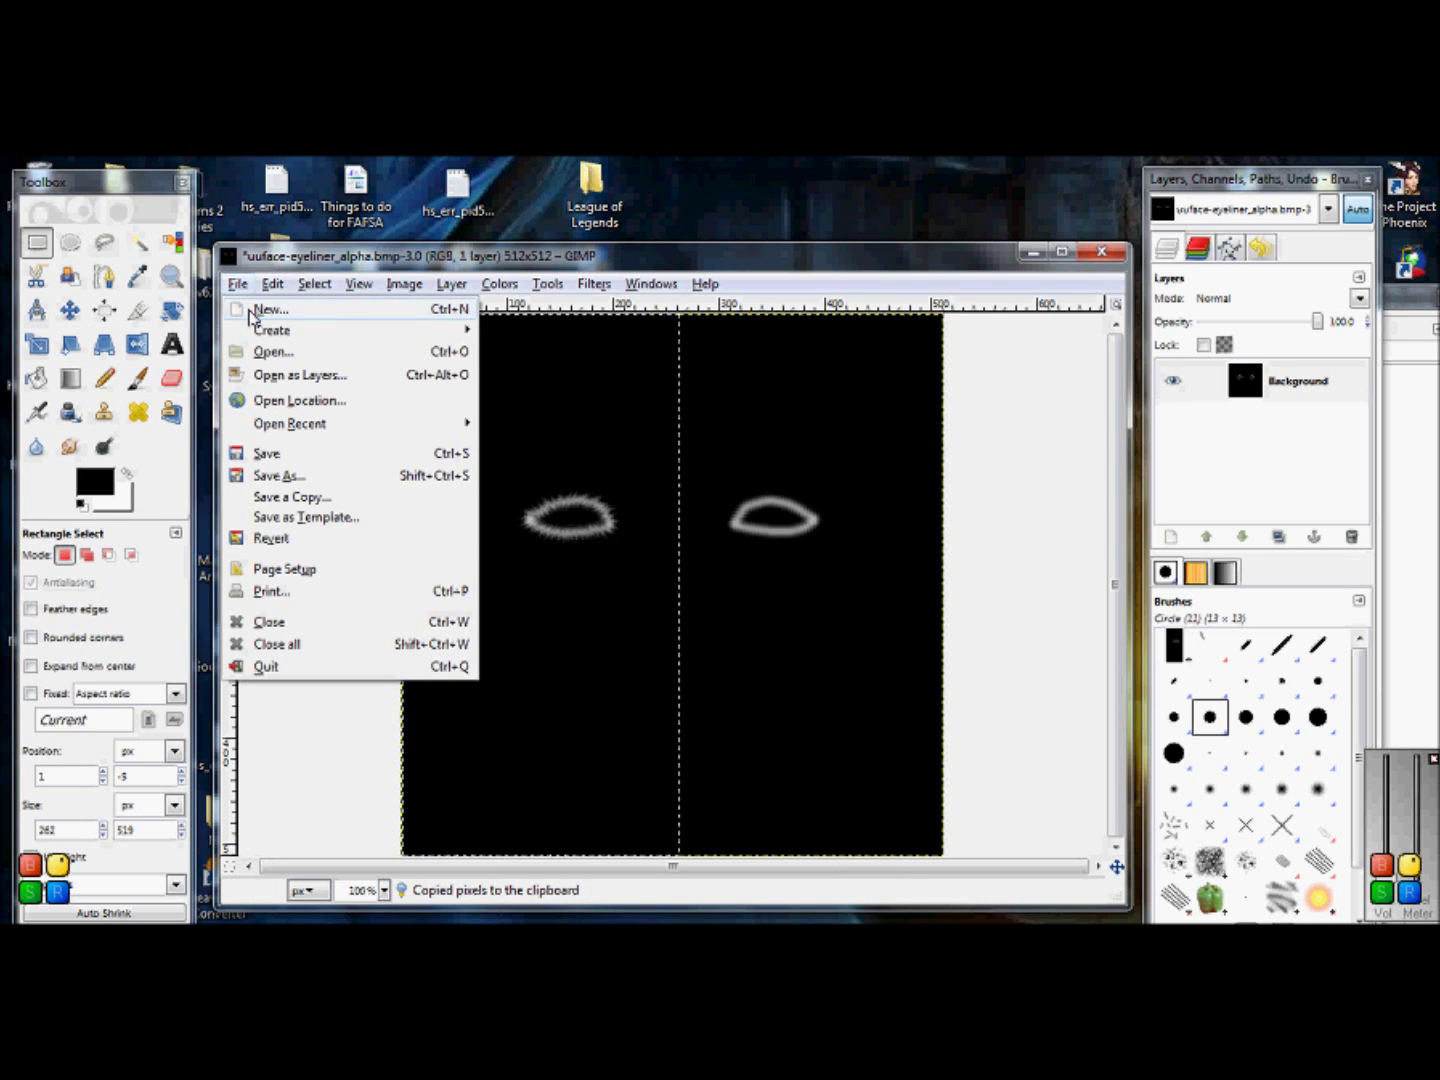
Step: Create a new 512×512 image and paste the copied left mask half into it
left_click(262, 309)
left_click(806, 592)
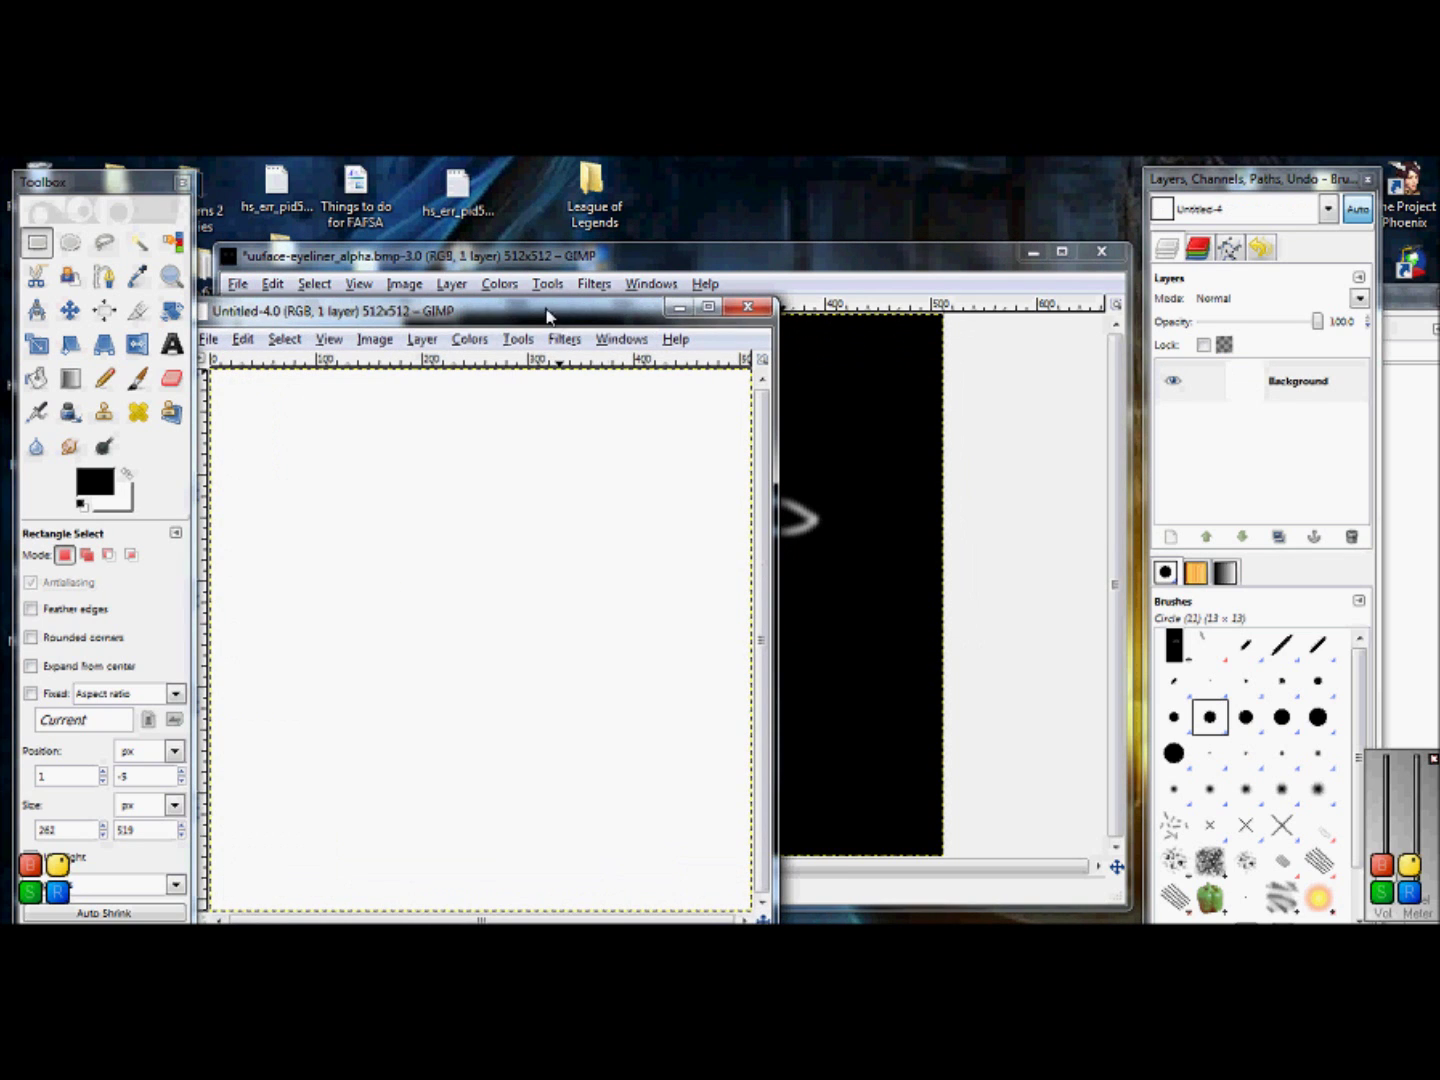
left_click_drag(544, 301, 608, 268)
key("ctrl+v")
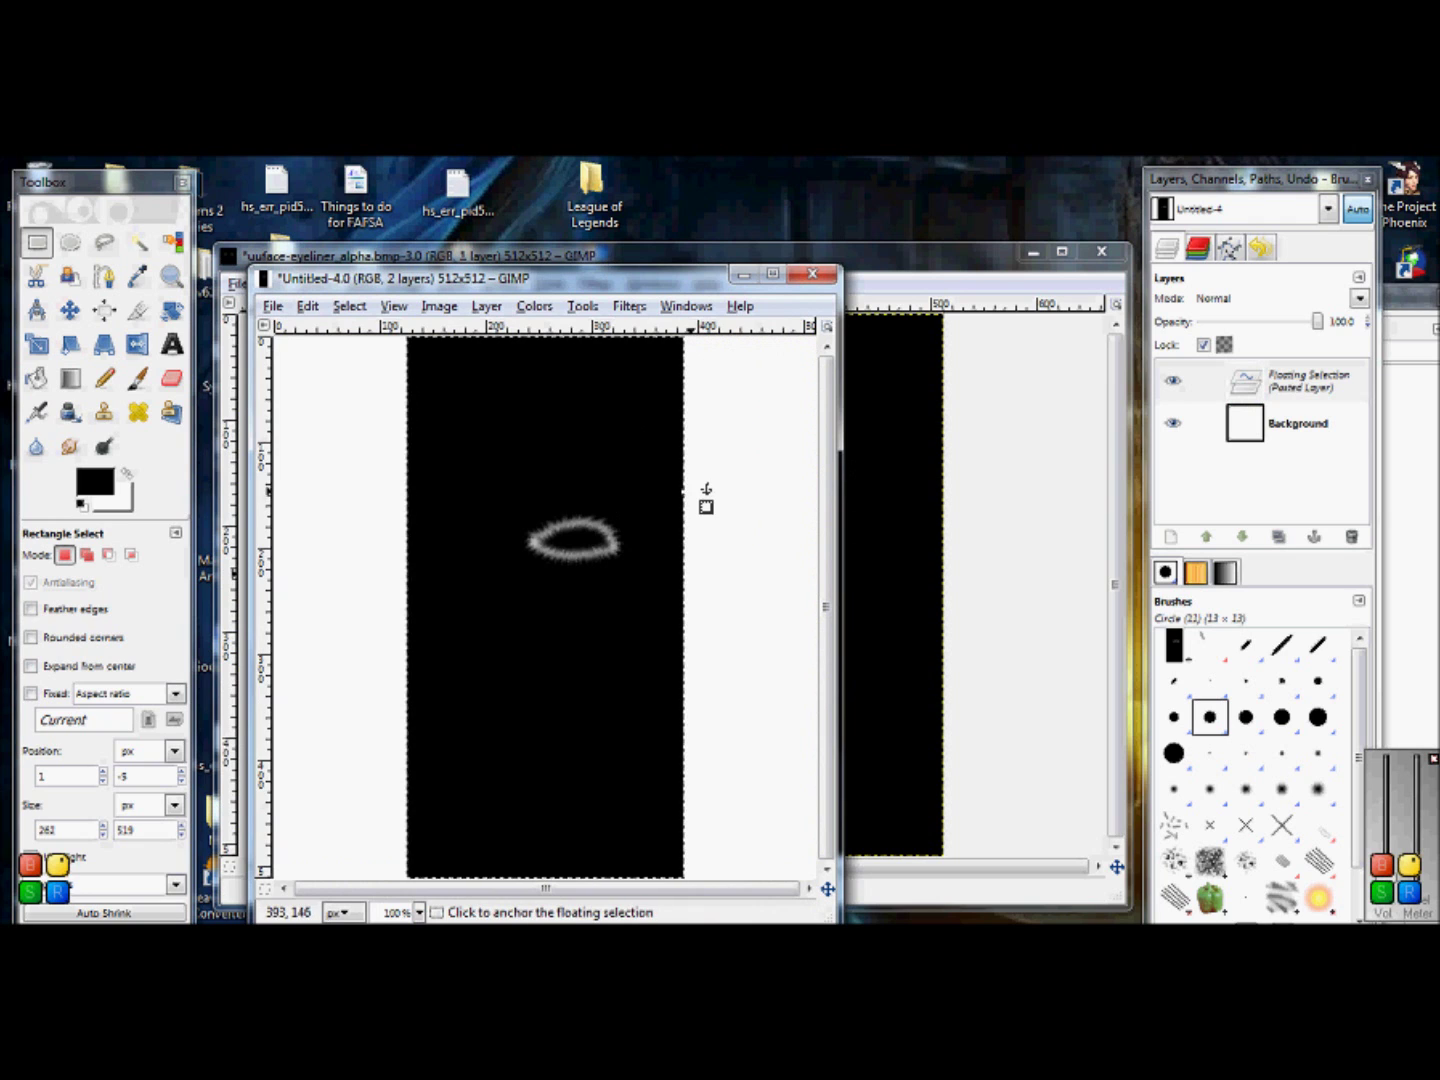
Step: Colorize the pasted ellipse with saturation 51 and hue about 224
left_click(535, 306)
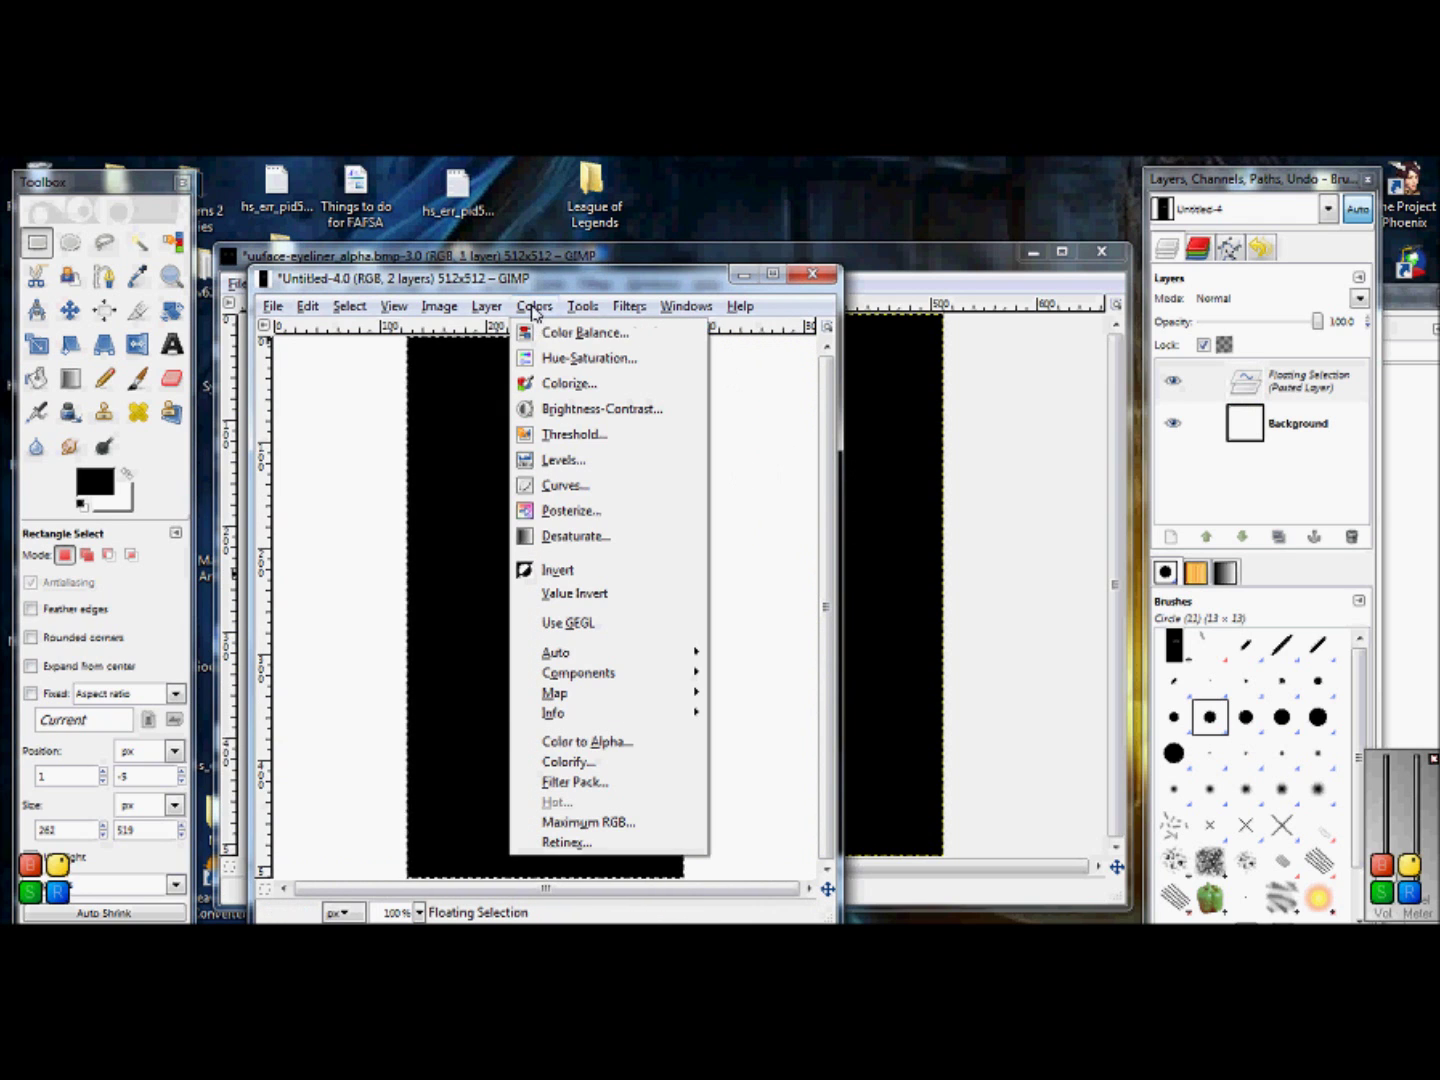
left_click(570, 384)
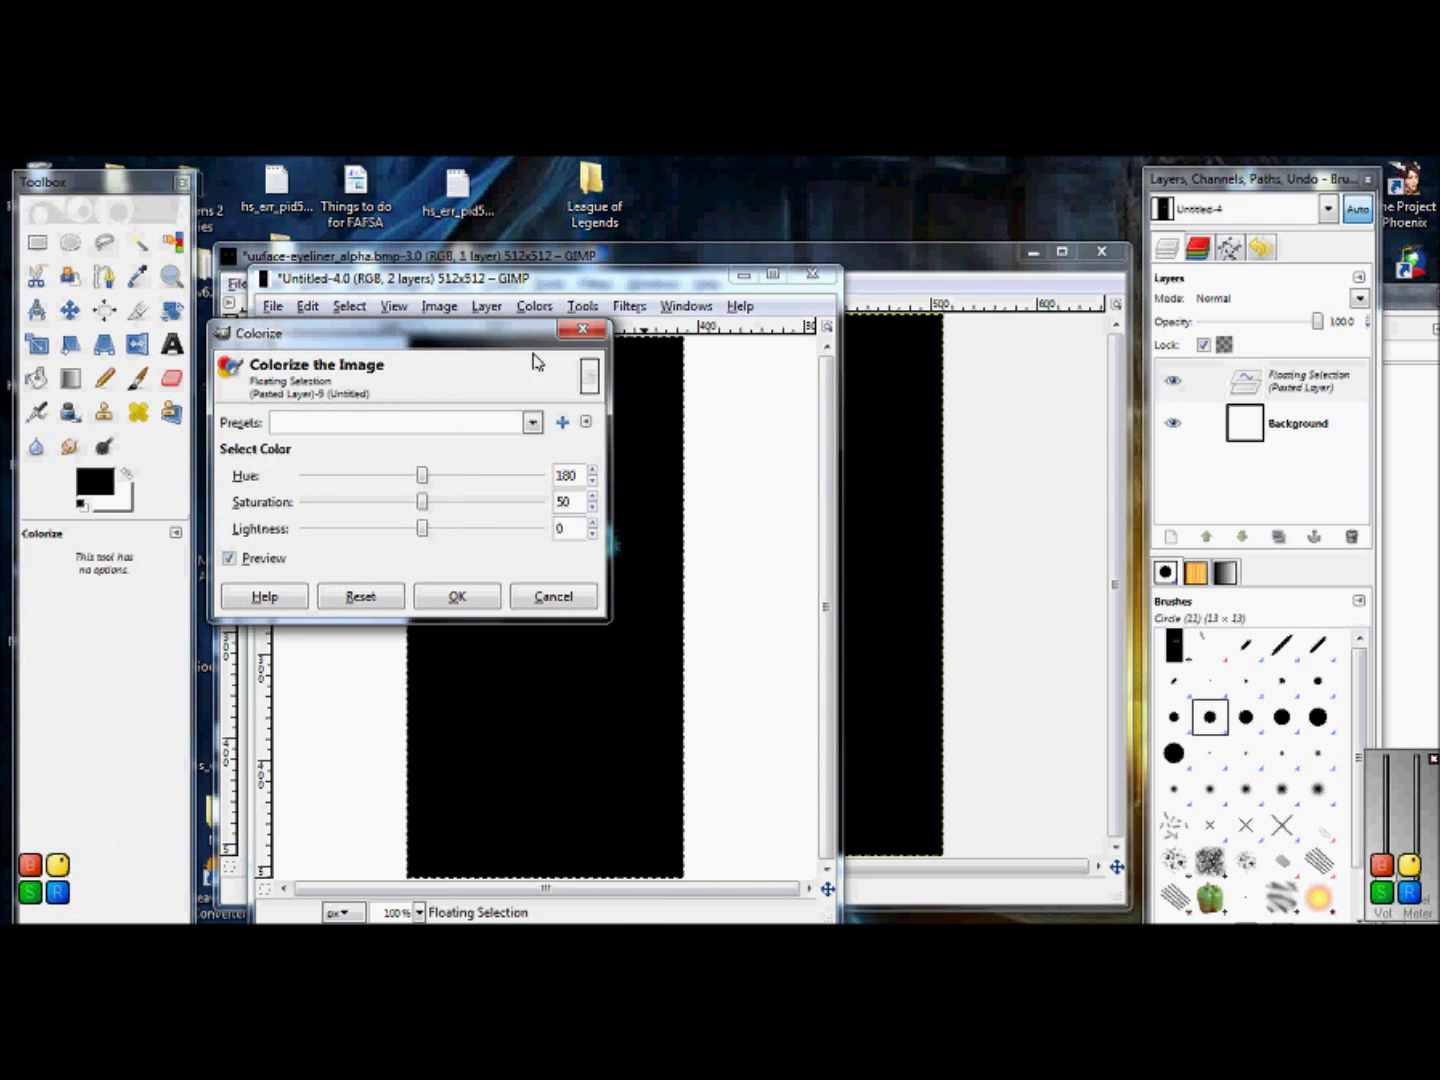
left_click_drag(491, 337, 362, 321)
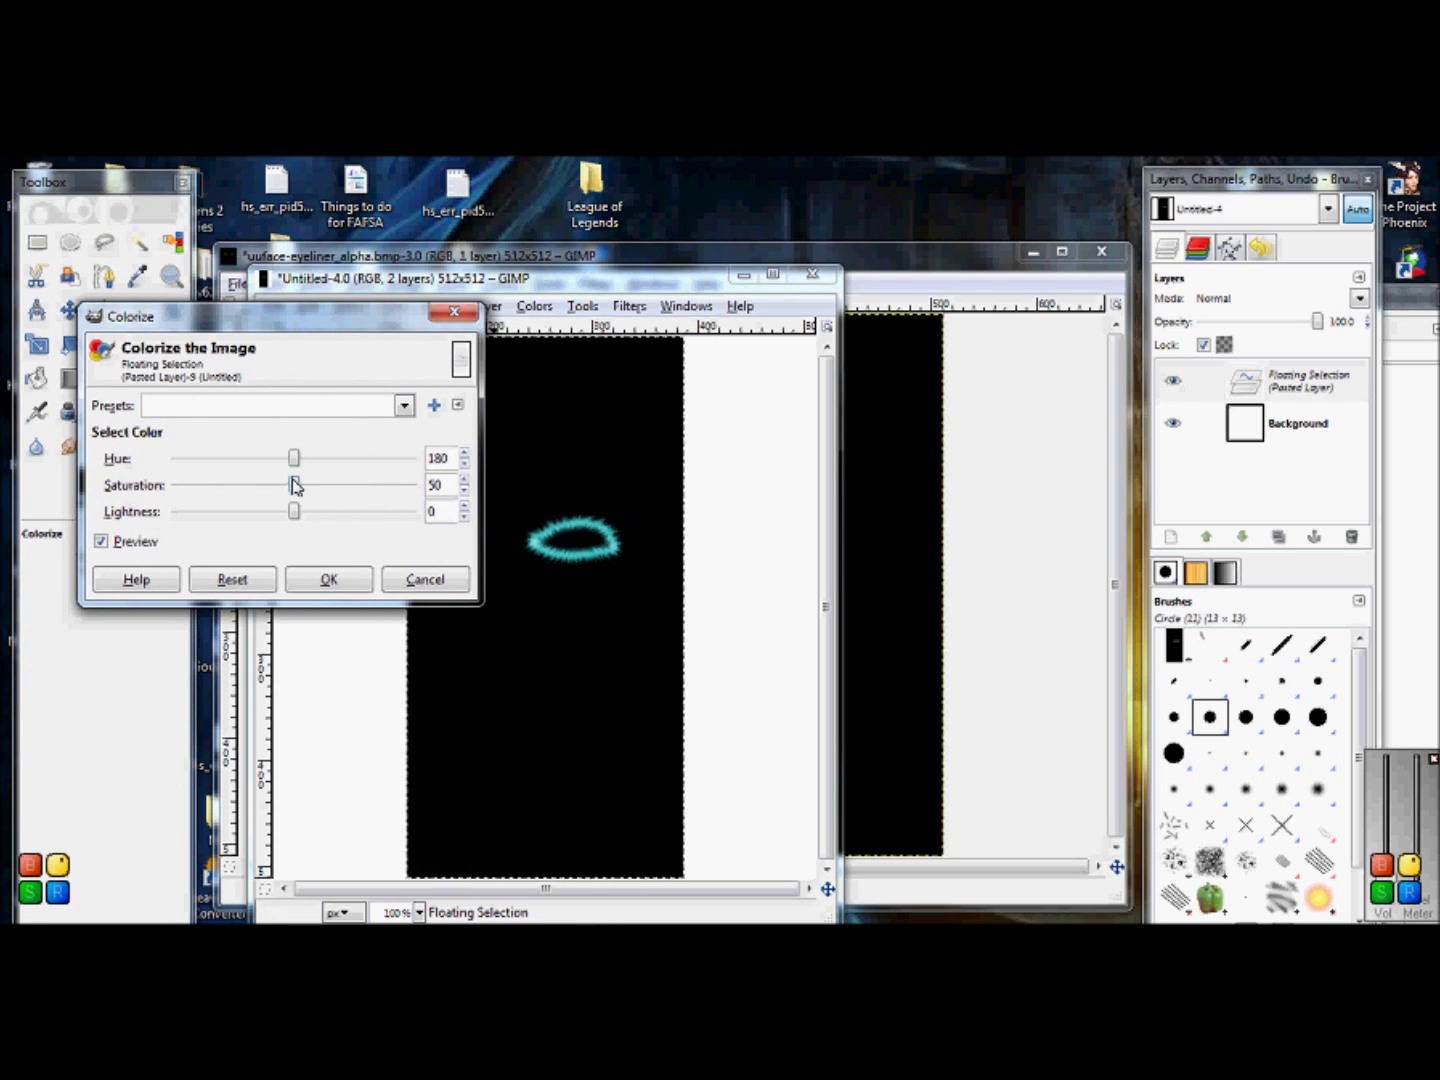
left_click_drag(295, 486, 328, 470)
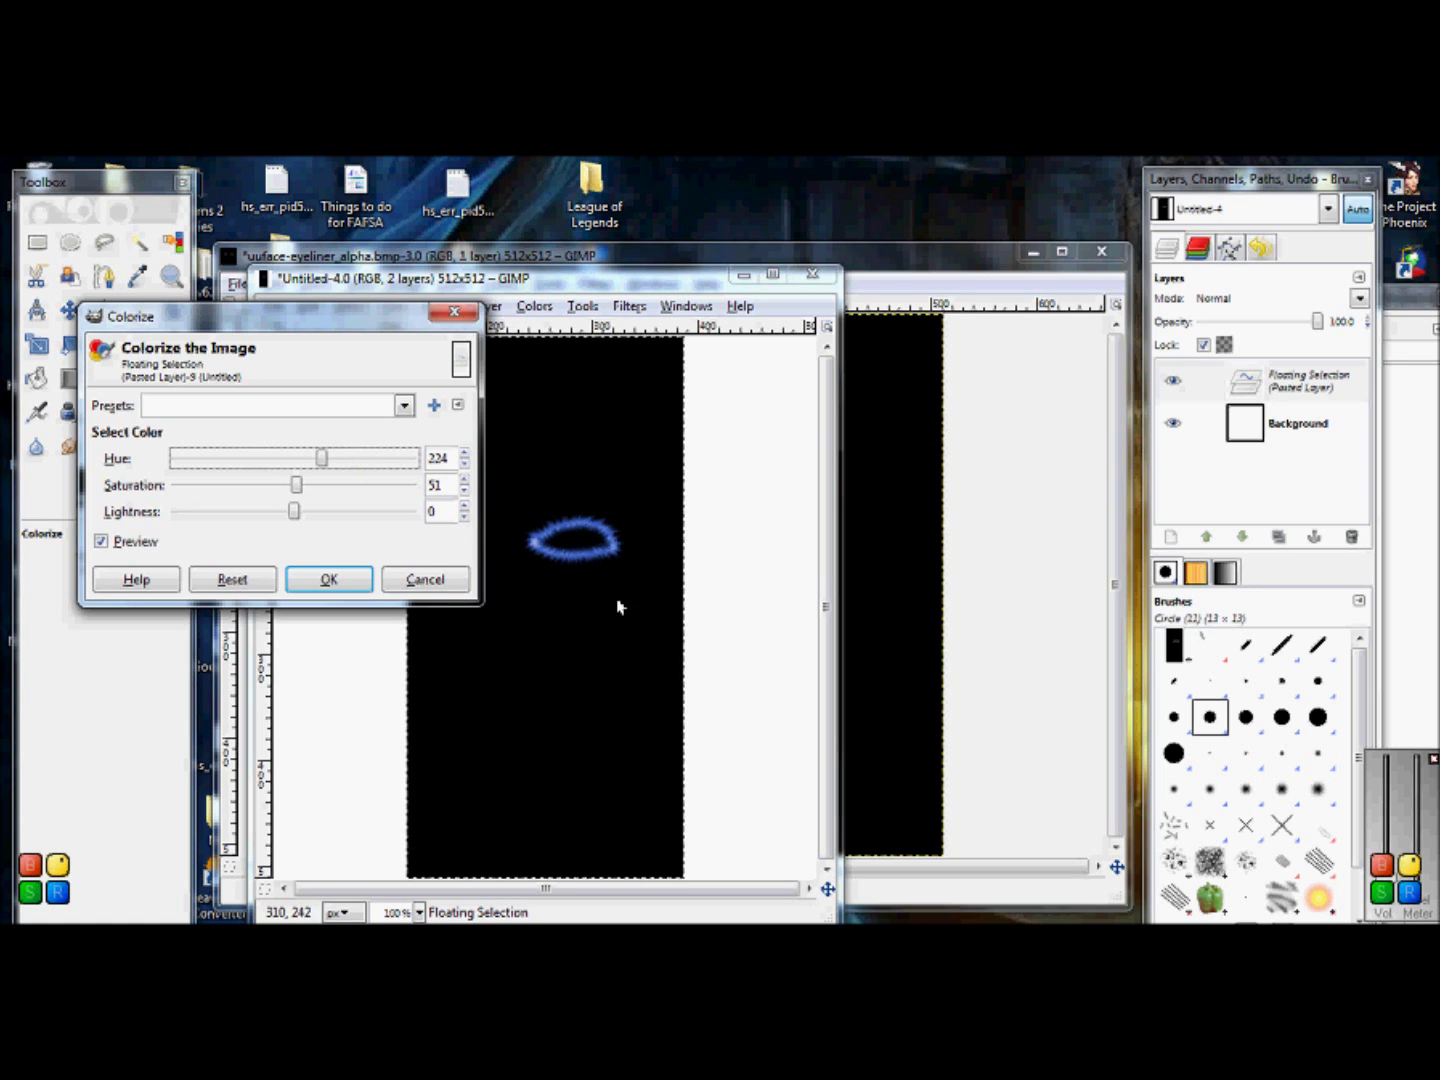
mouse_move(389, 816)
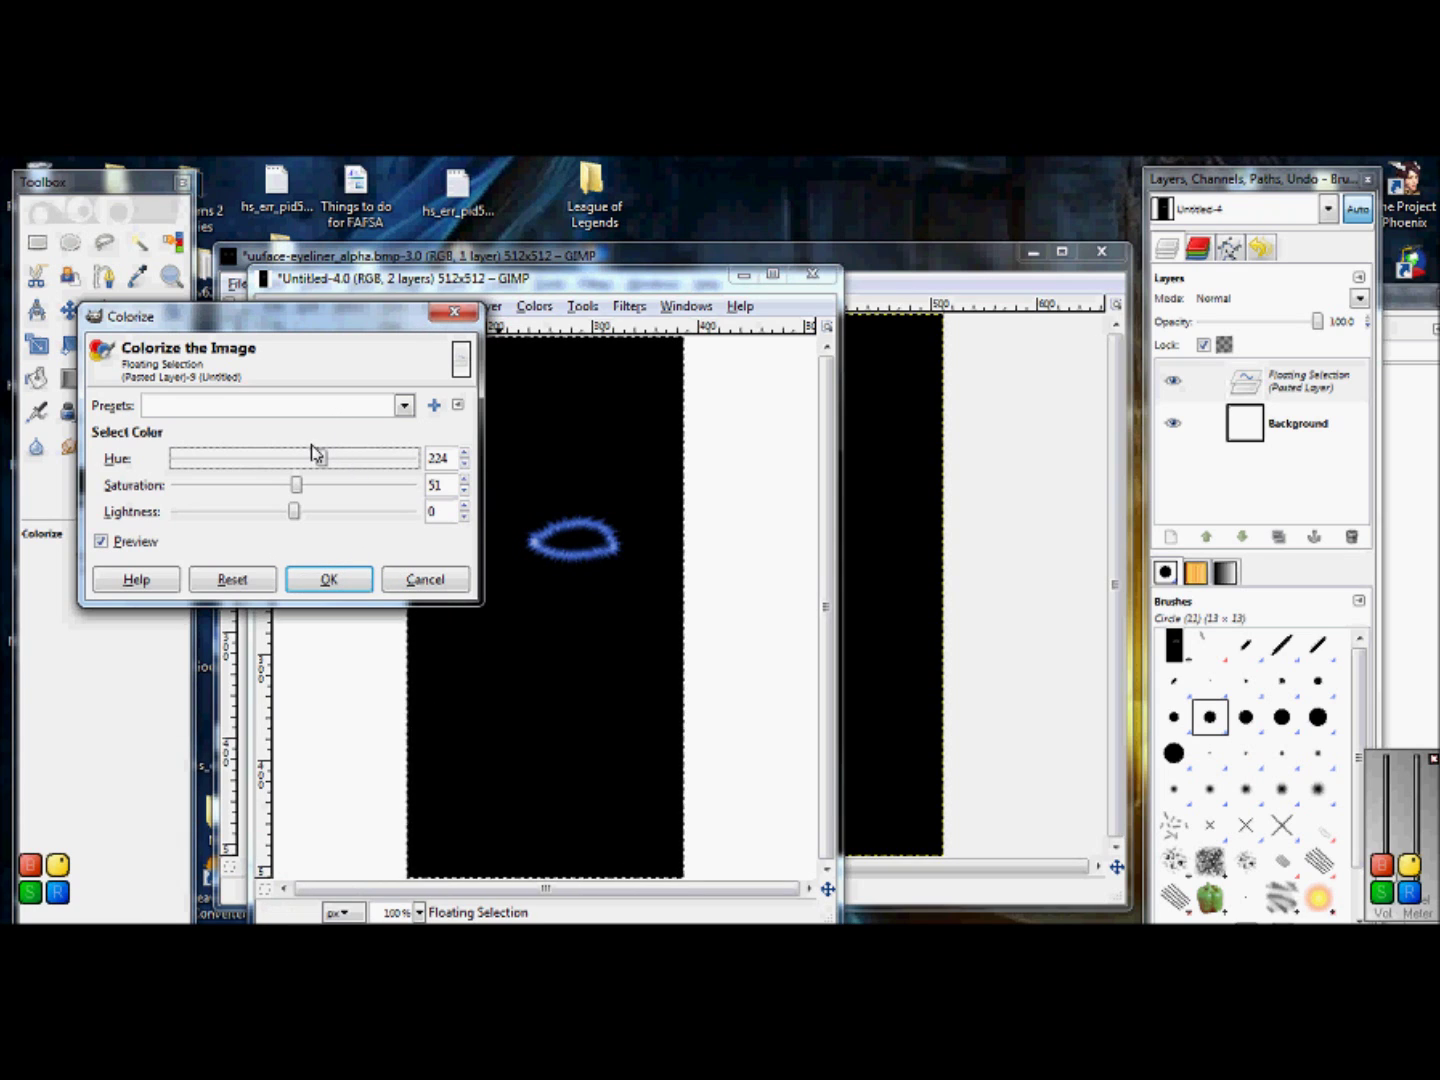
left_click_drag(321, 460, 324, 469)
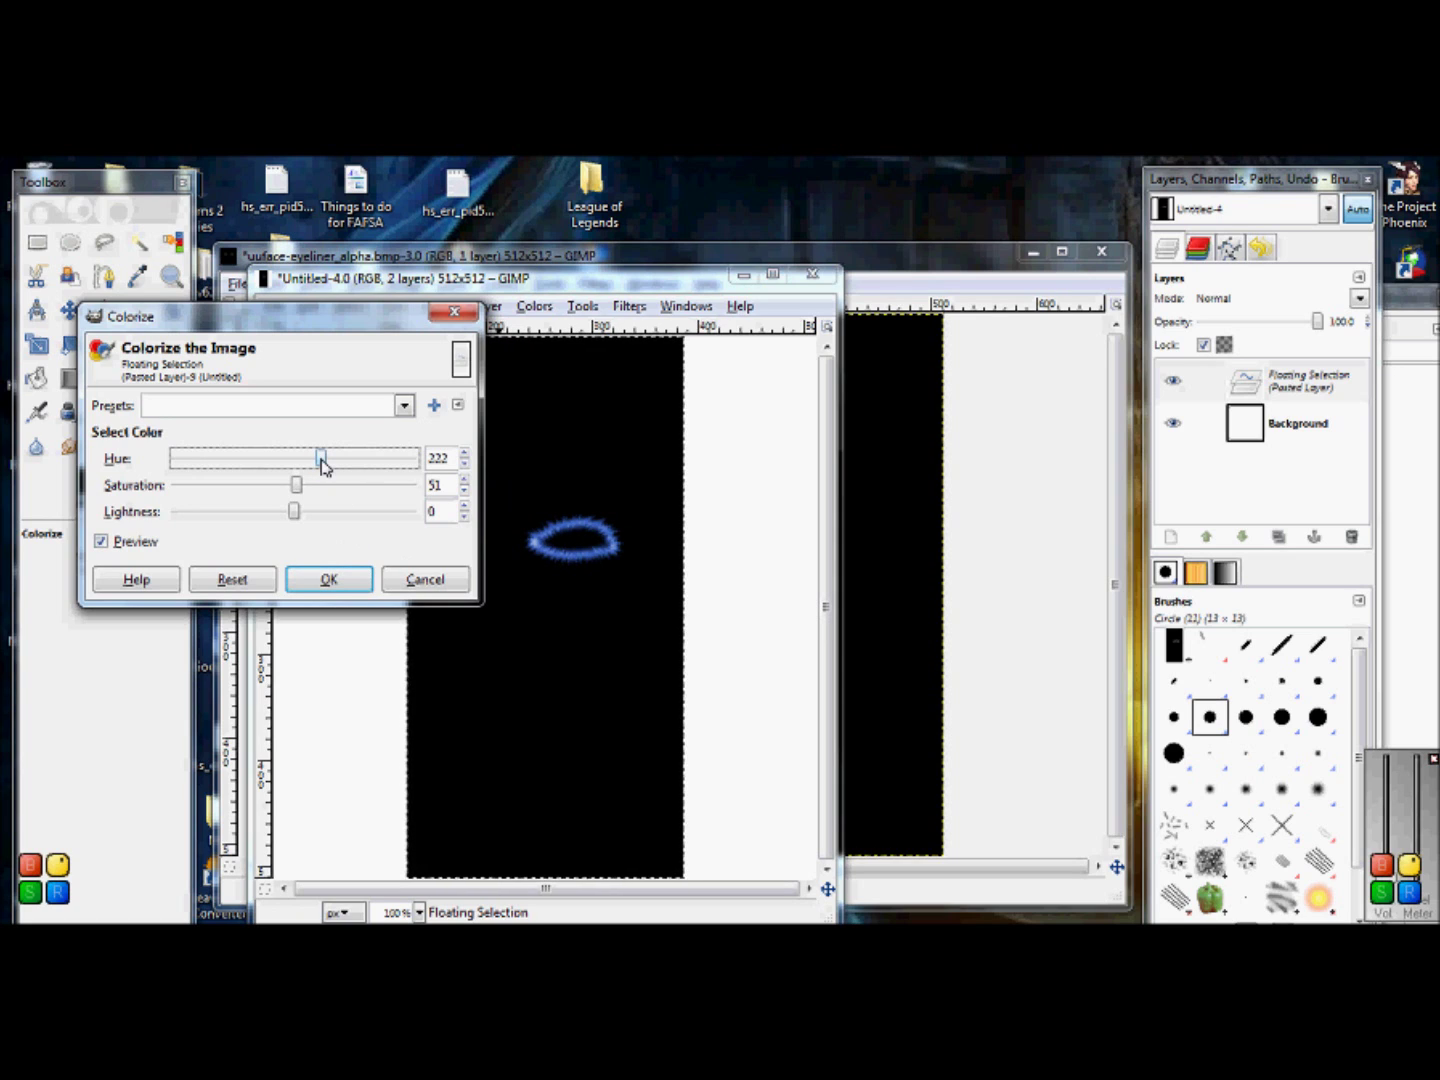
left_click_drag(324, 466, 329, 466)
left_click(330, 581)
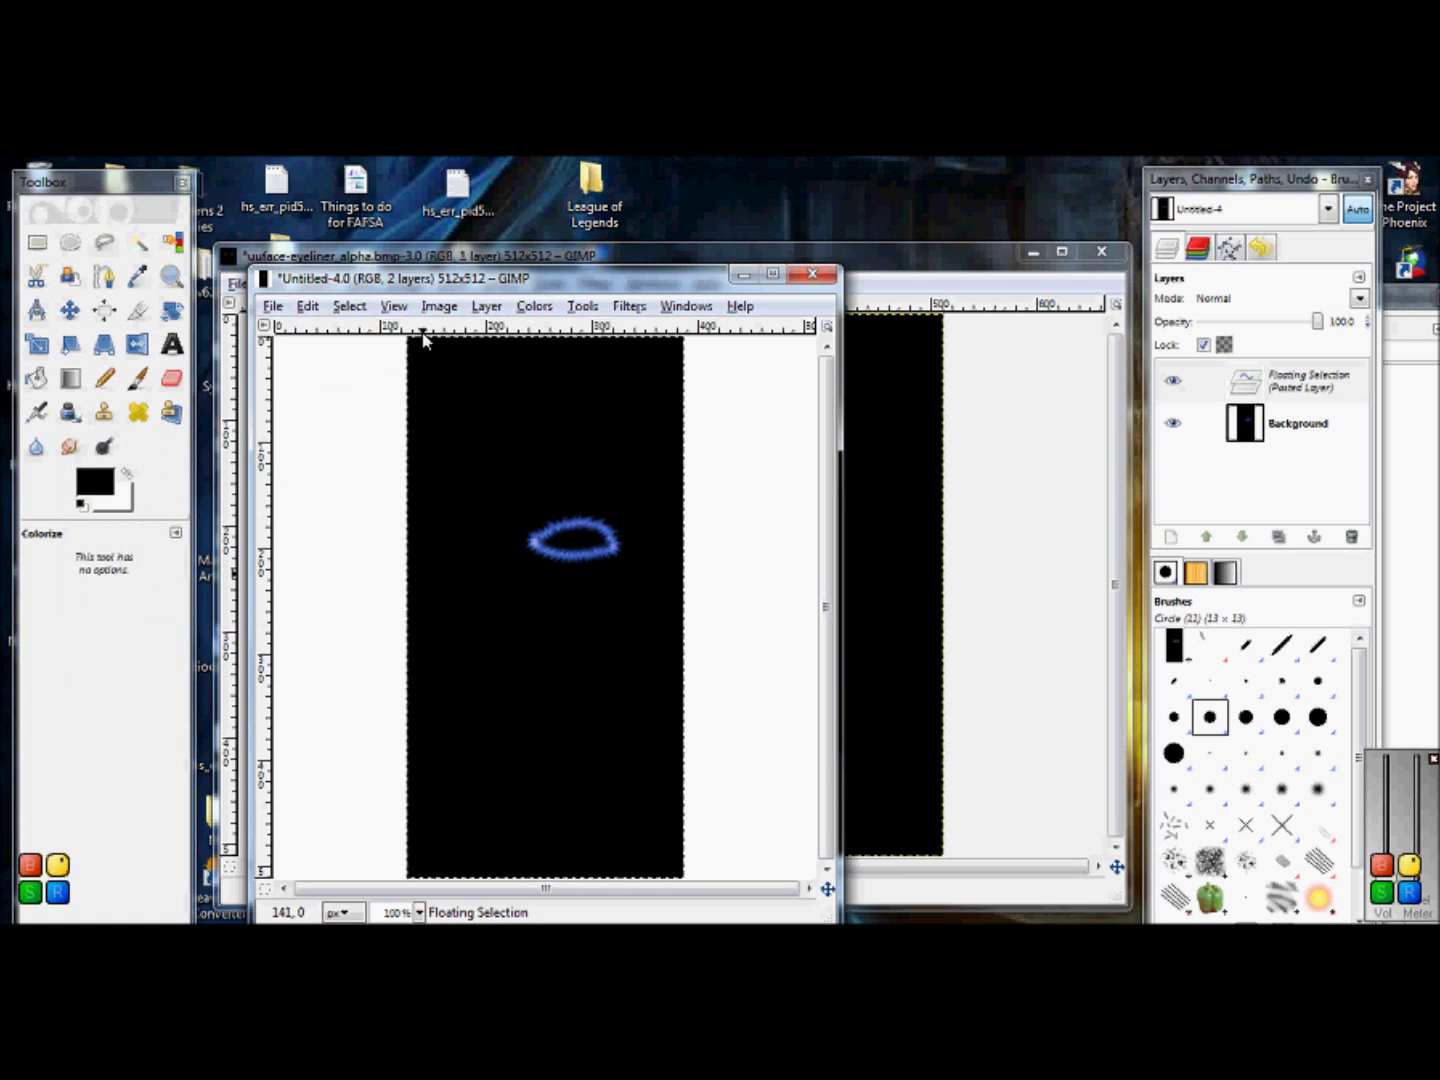
Step: Copy the blue ellipse and paste it into the eyeliner texture image
right_click(546, 410)
mouse_move(663, 482)
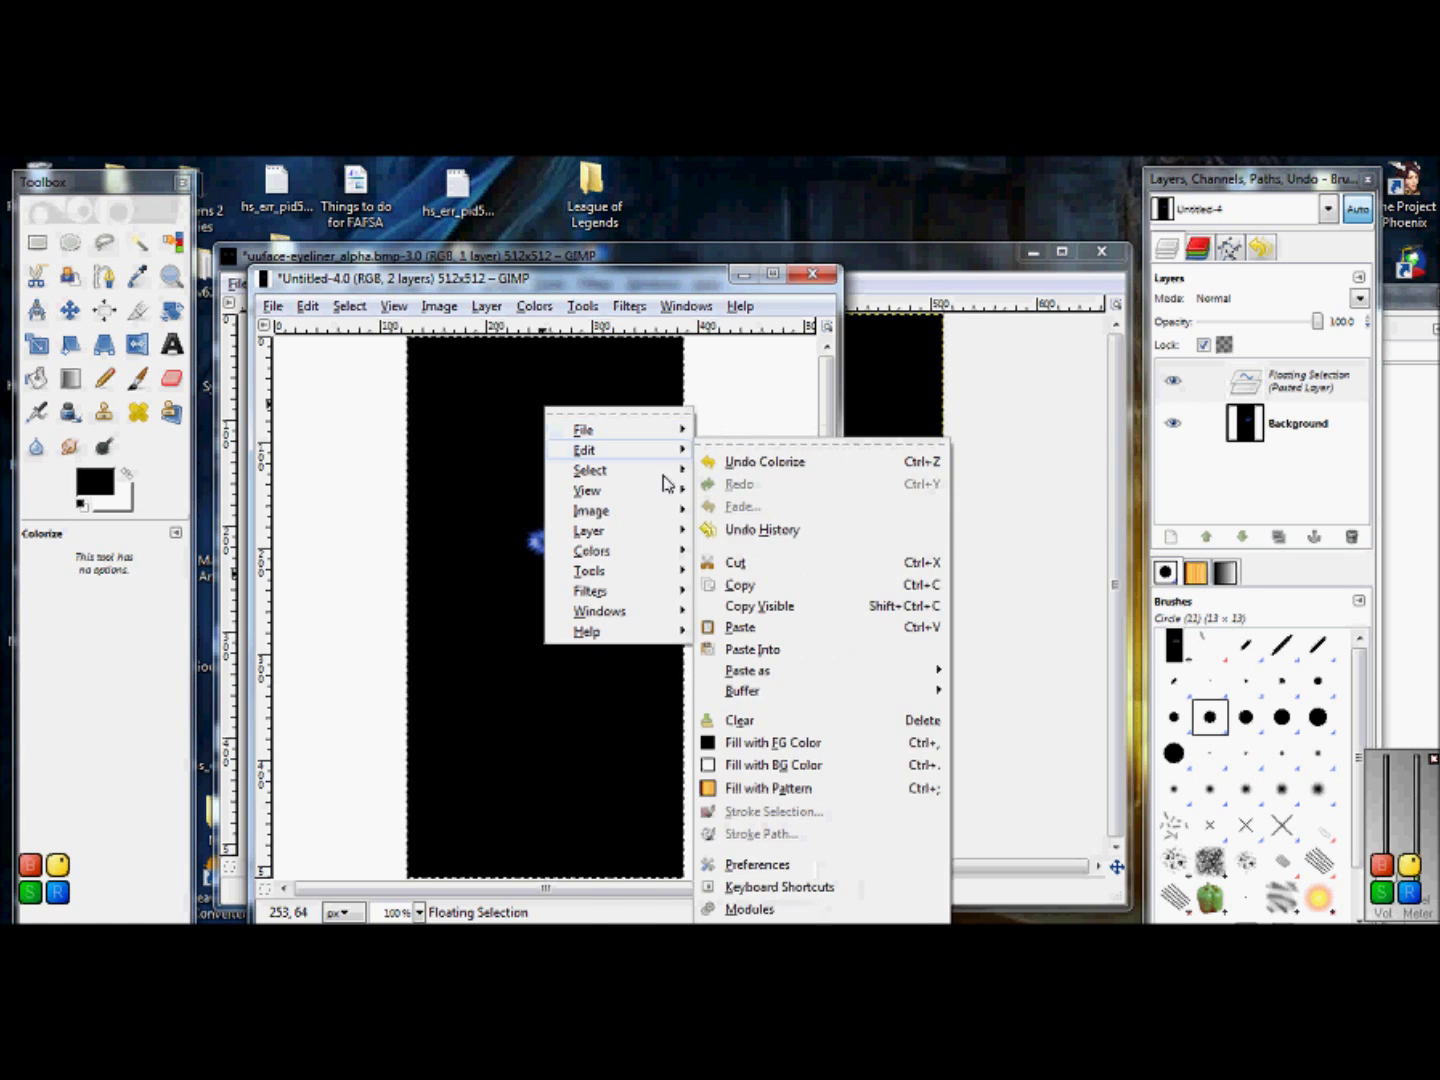
left_click(761, 588)
left_click(945, 262)
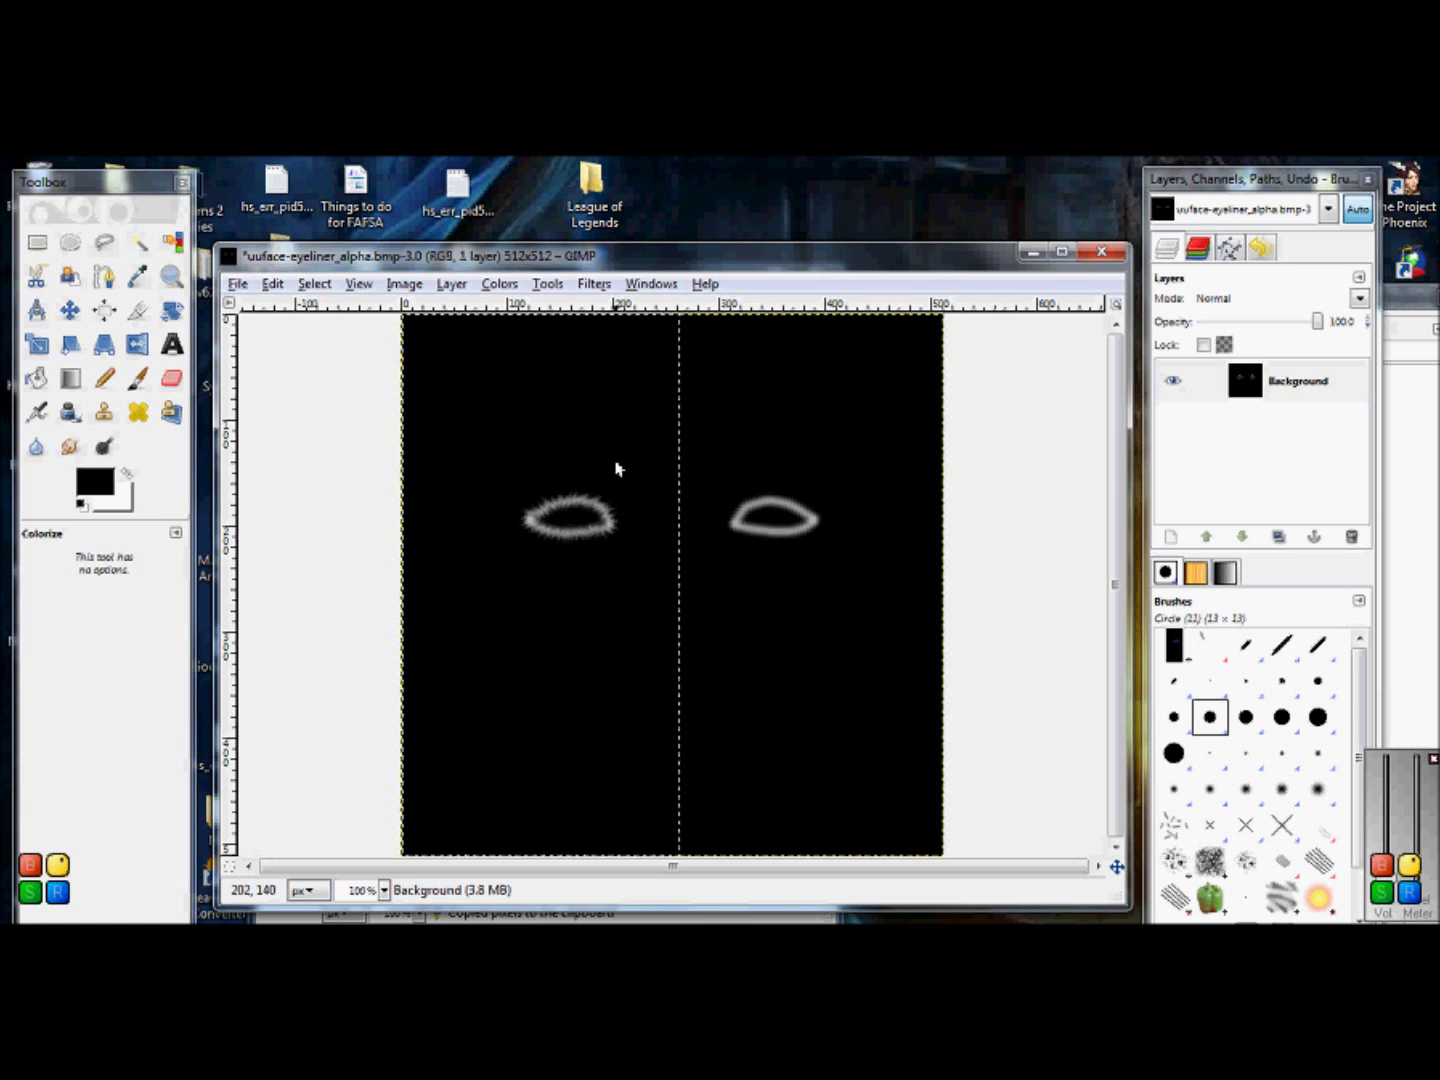
key("ctrl+v")
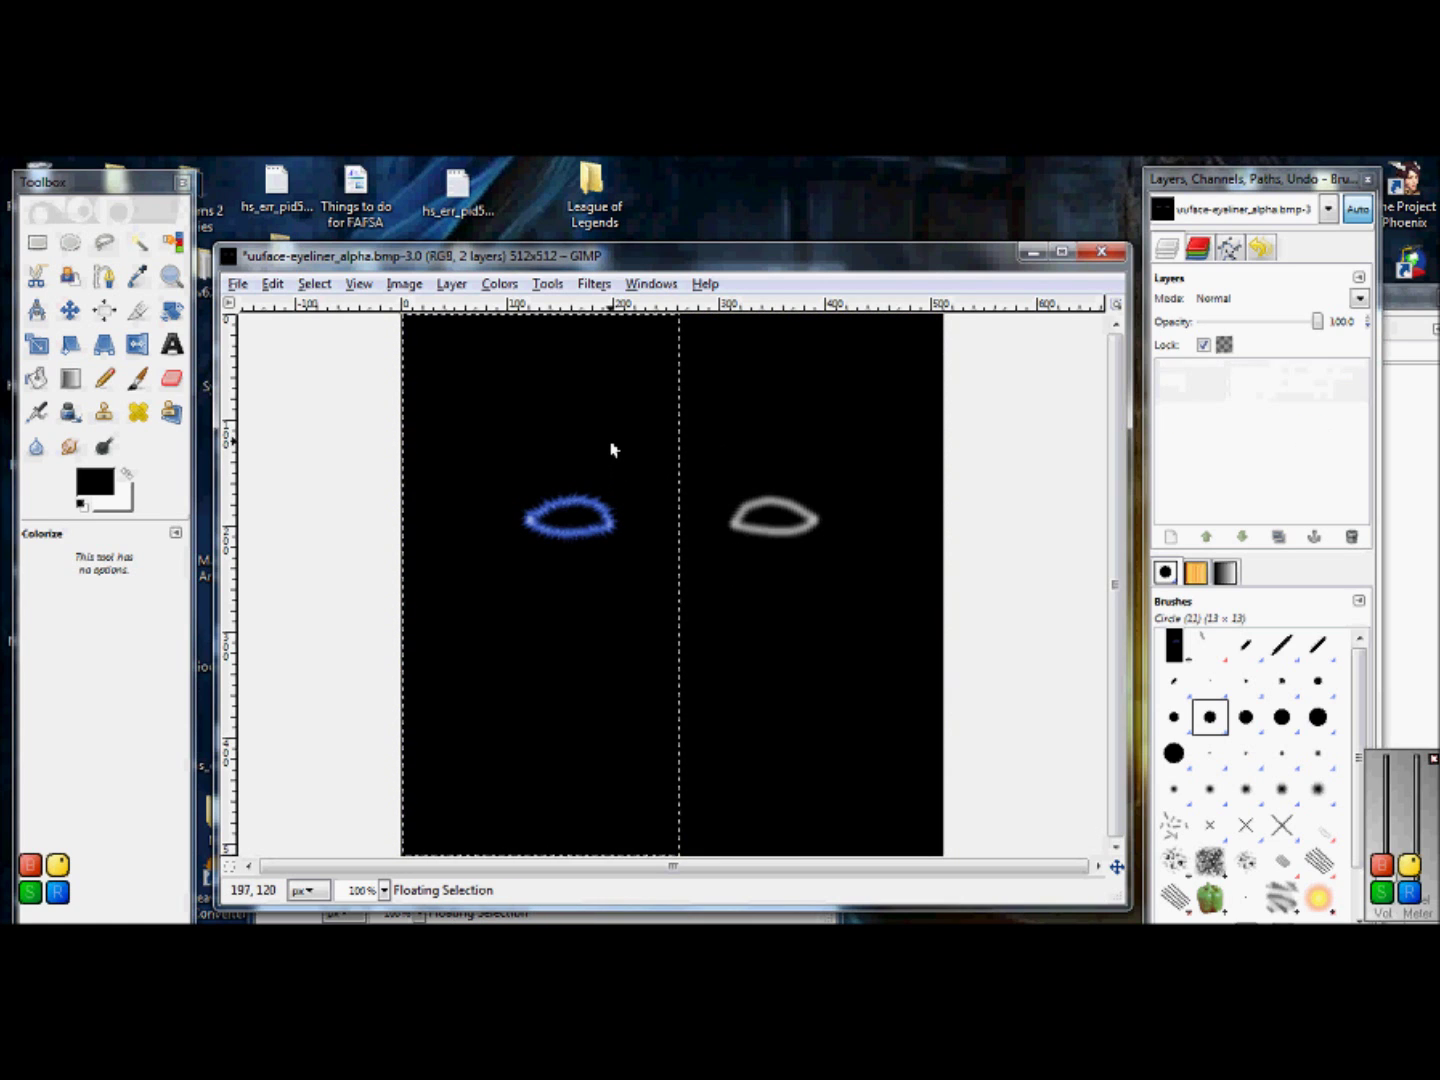
Step: Mirror the pasted eyeliner horizontally and position it over the right eye
left_click(139, 347)
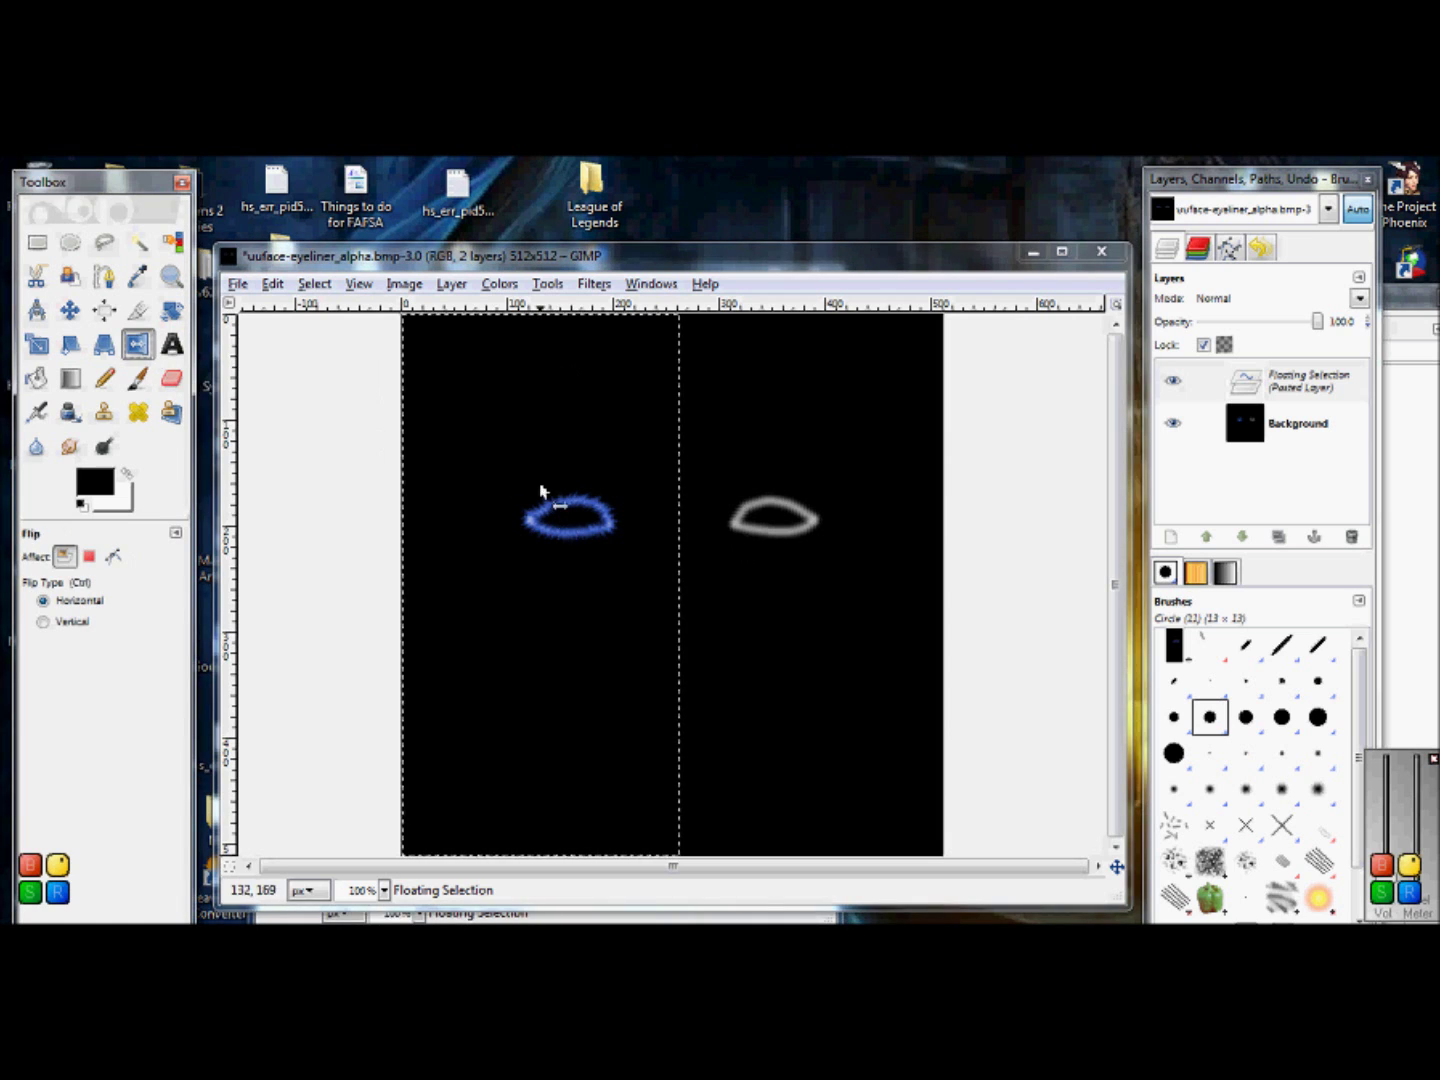
left_click(789, 478)
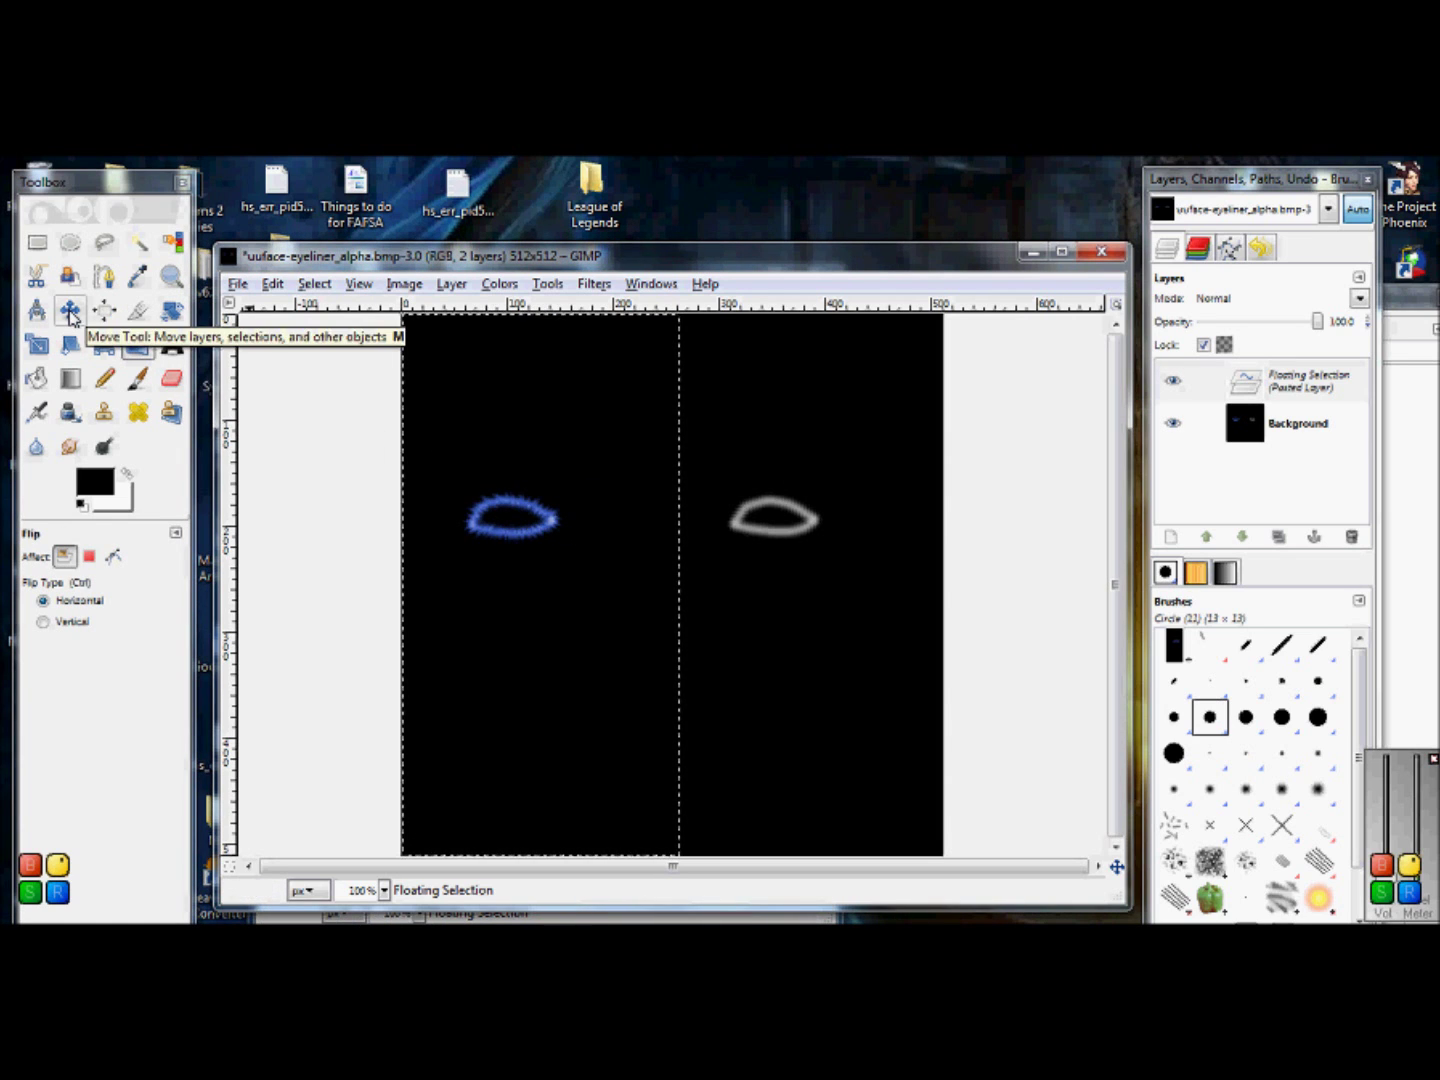
left_click(69, 318)
left_click_drag(483, 510, 761, 517)
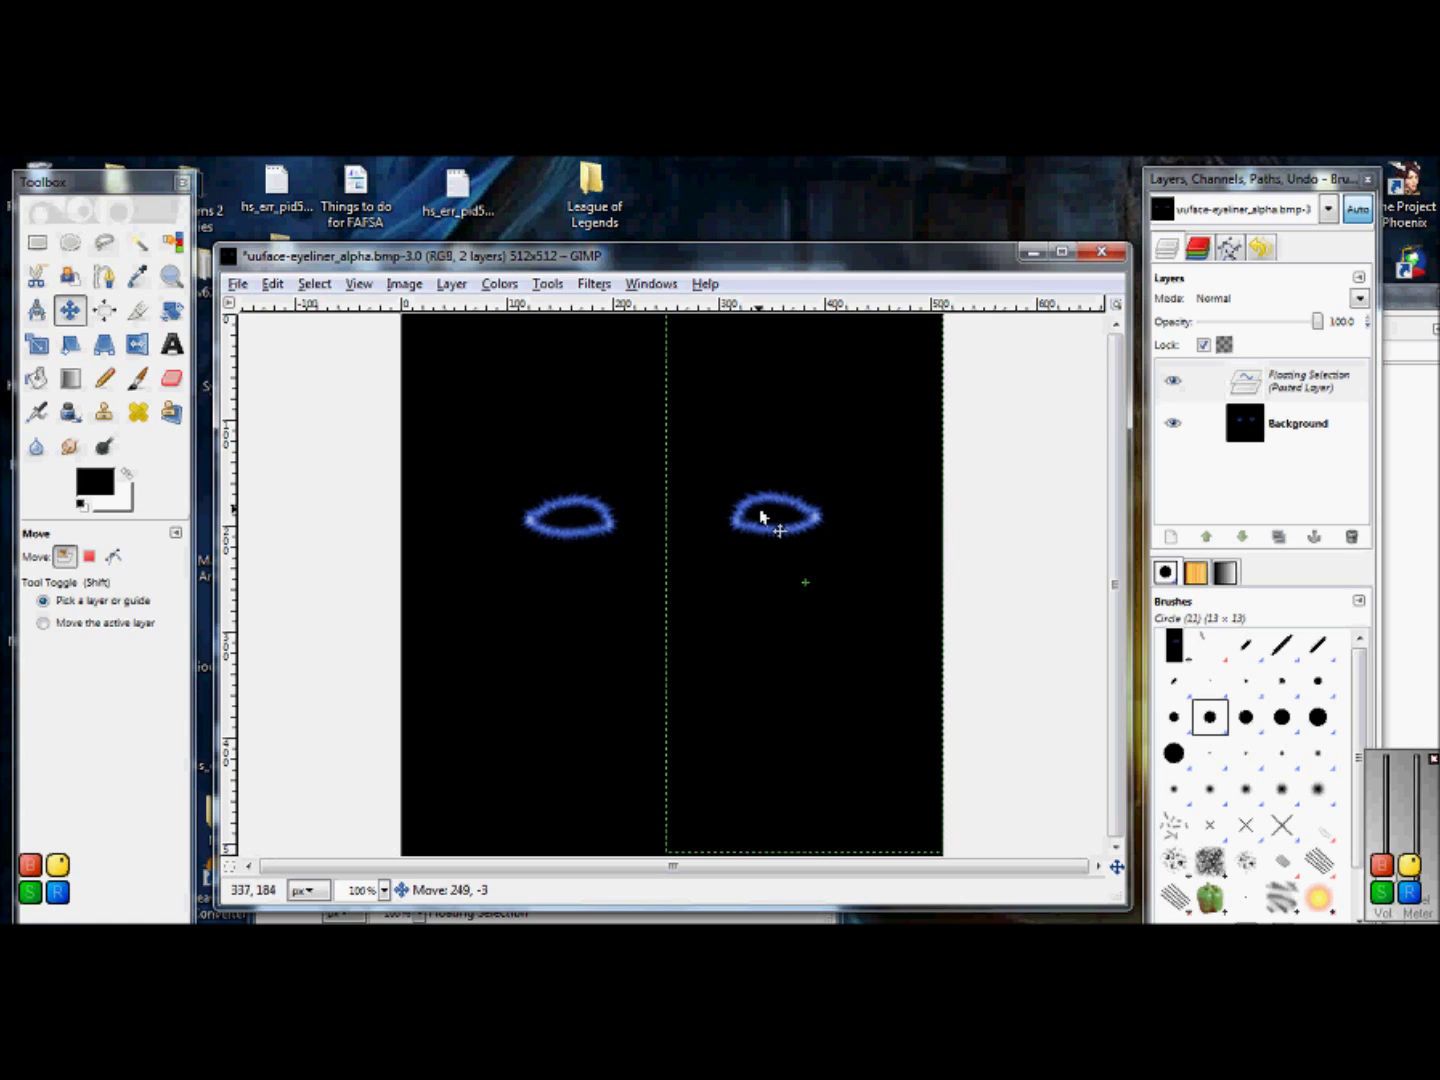
left_click_drag(761, 517, 761, 520)
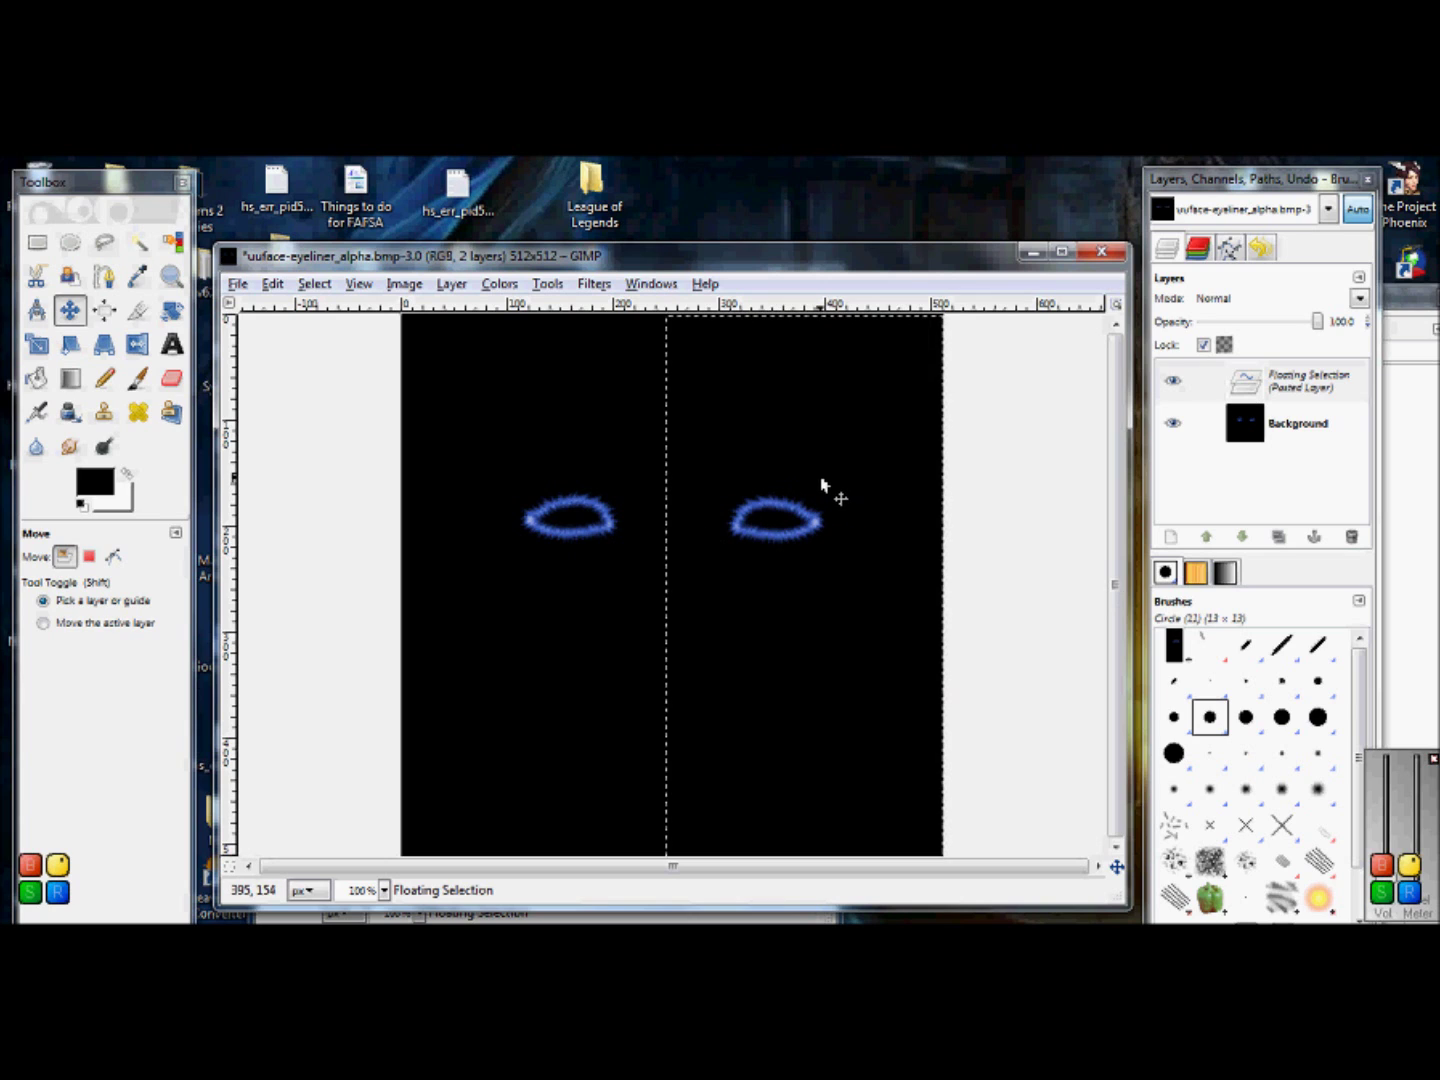
left_click_drag(832, 430, 831, 428)
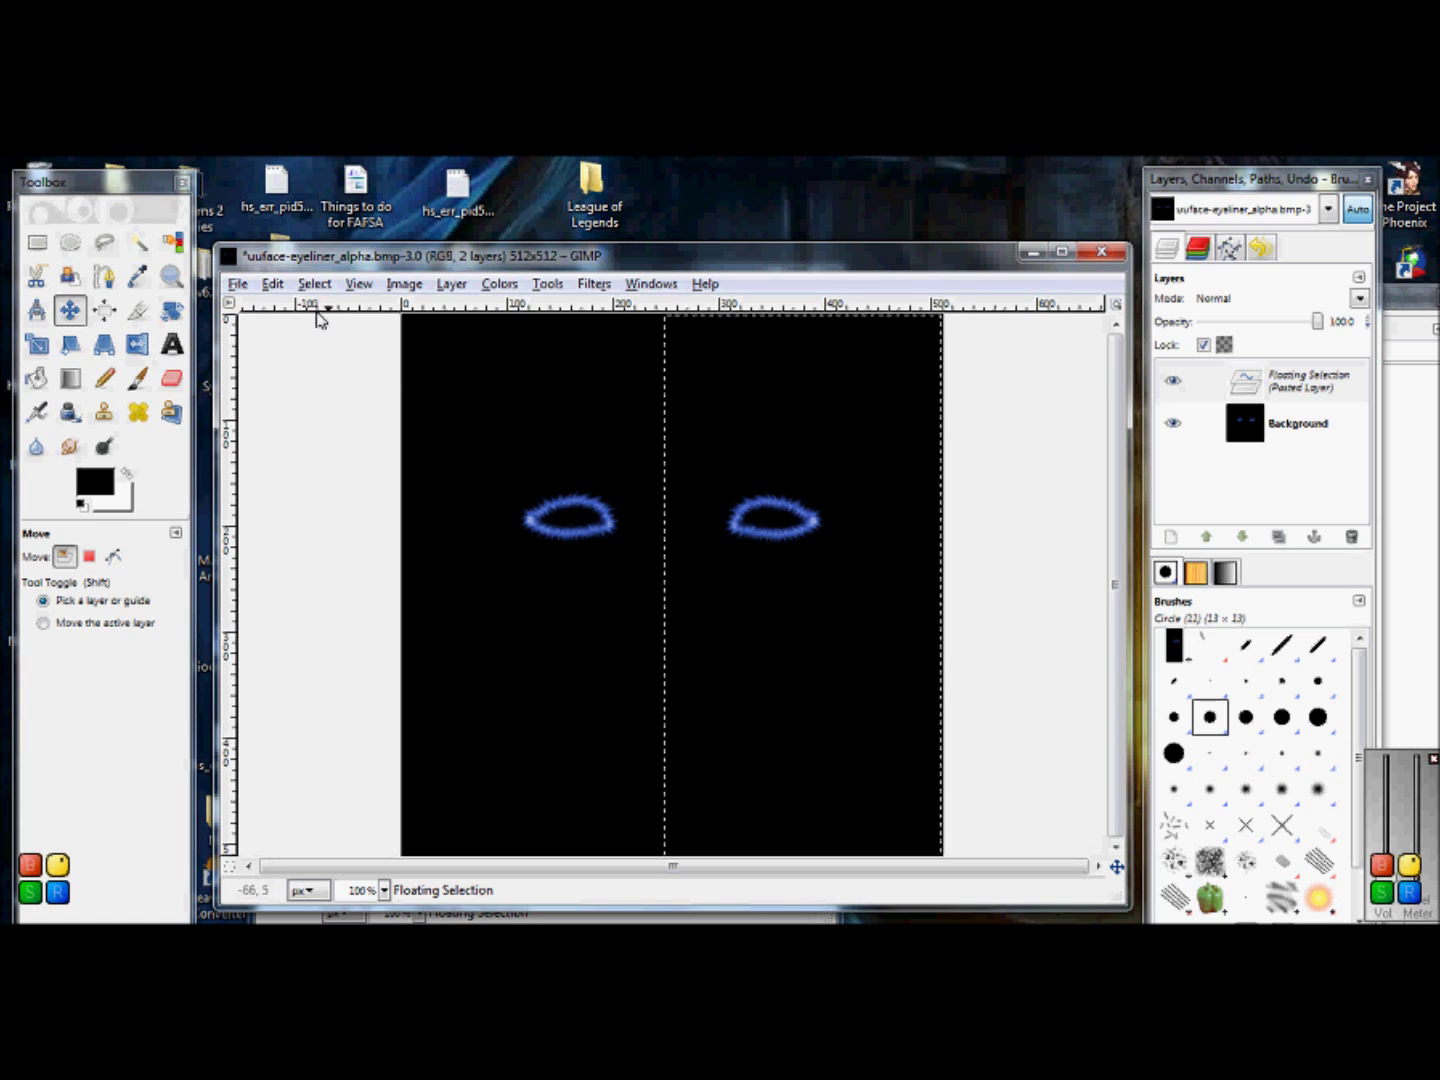
Step: Save the texture, exporting over uuface-eyeliner_alpha.bmp
left_click(238, 284)
left_click(308, 454)
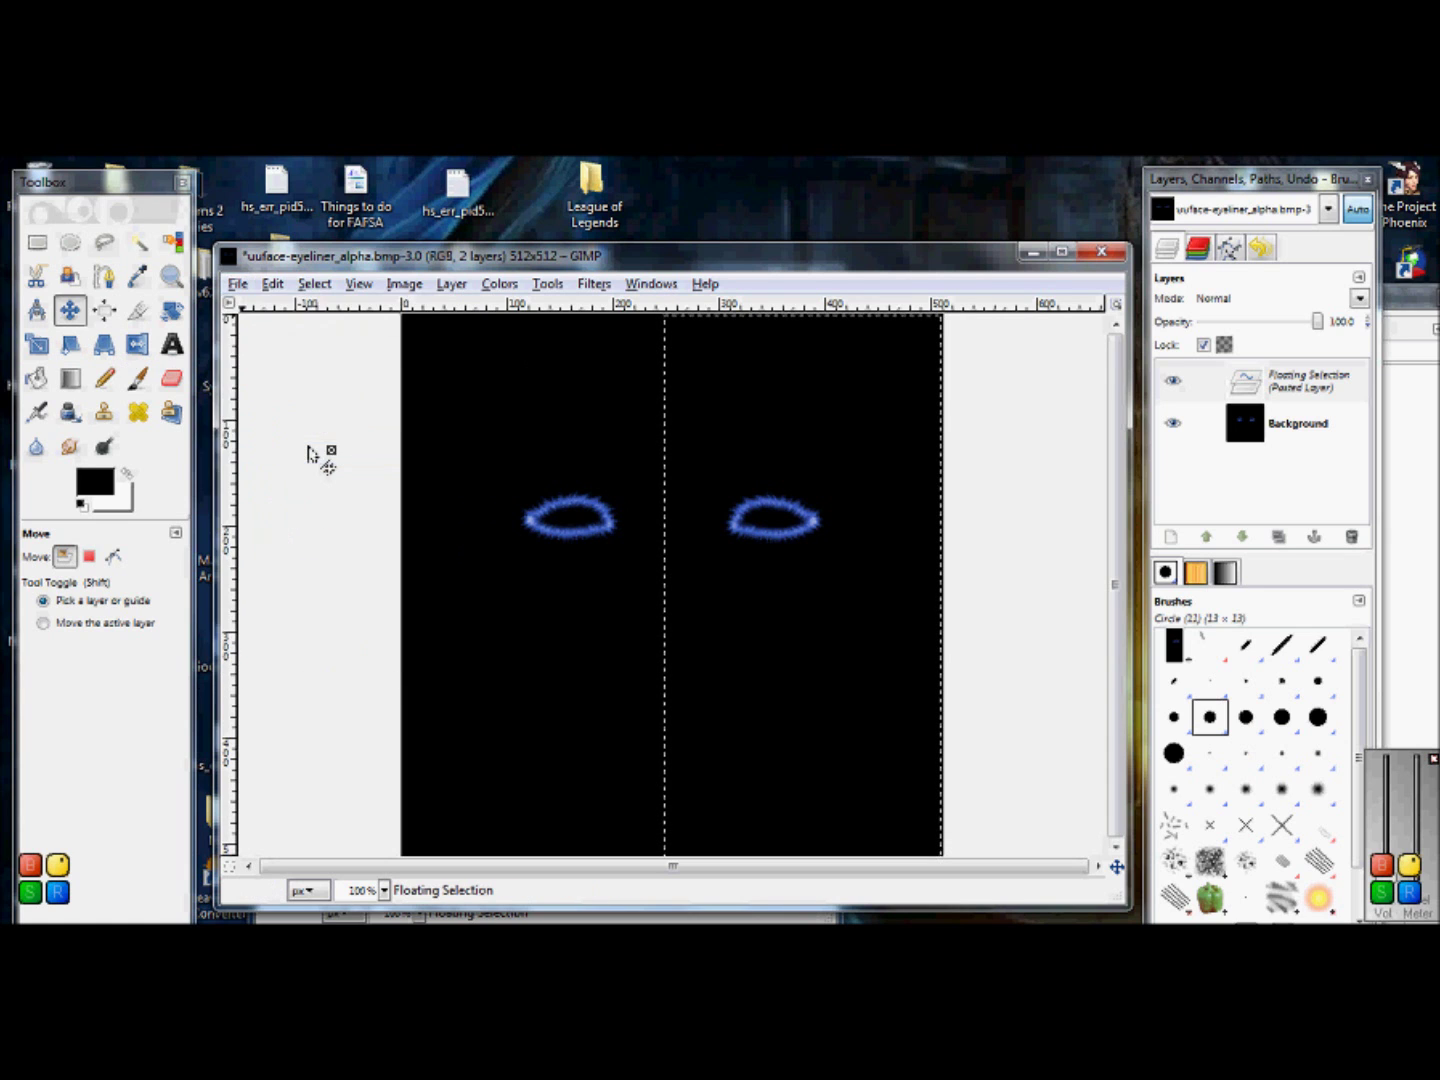
left_click(290, 420)
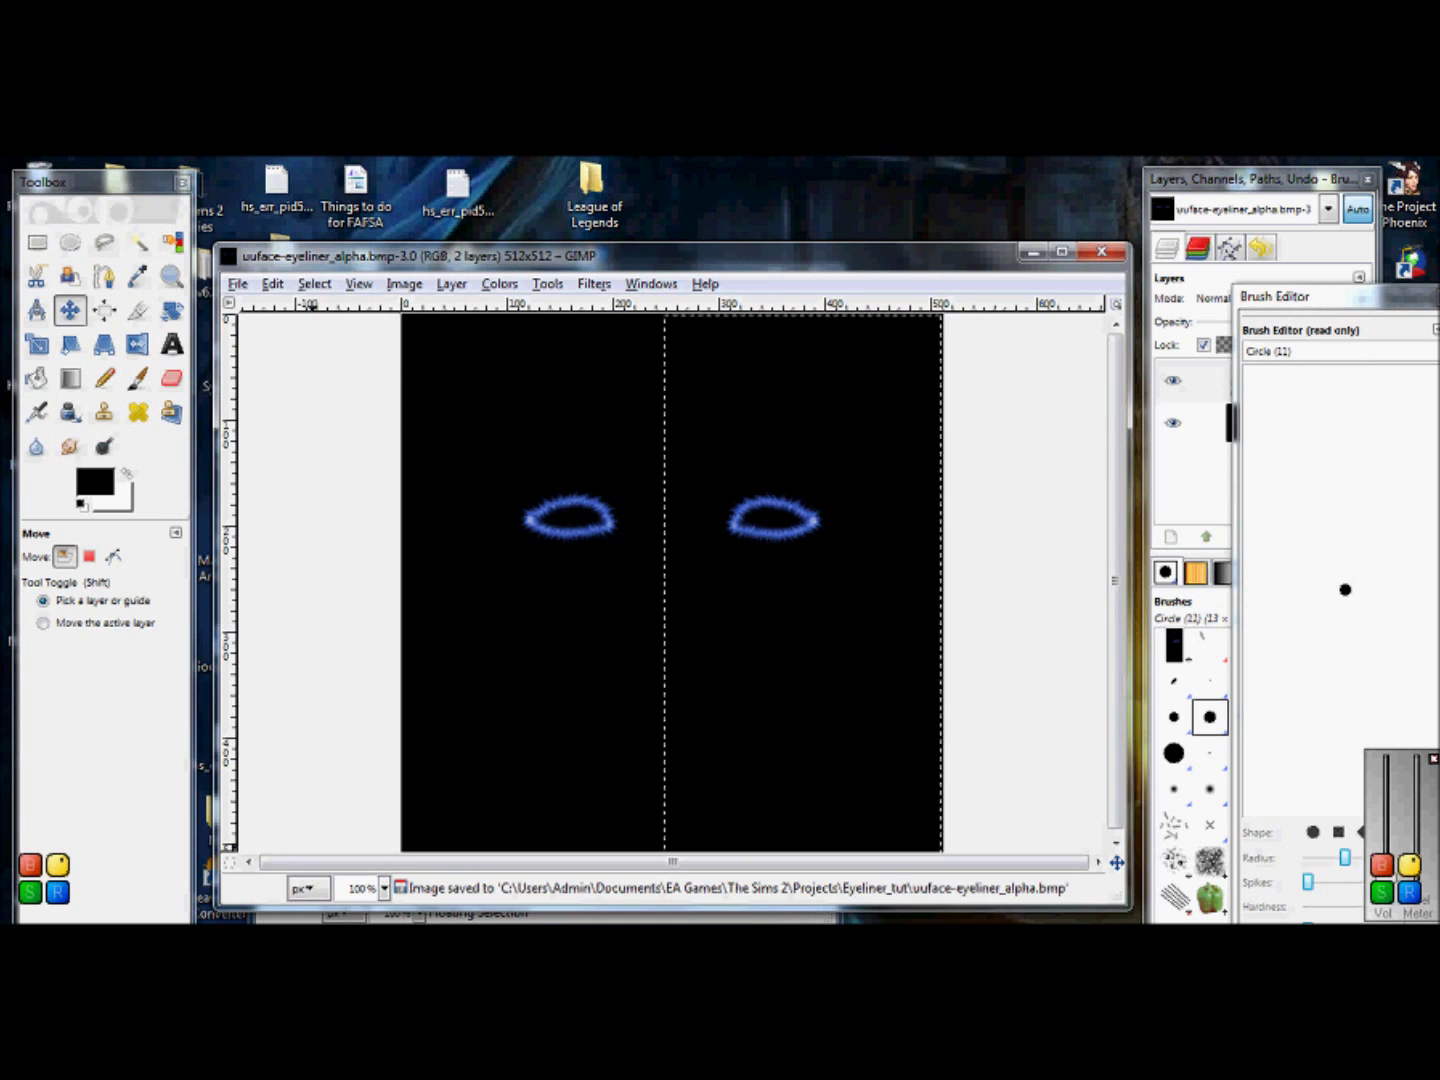
key("alt+Tab")
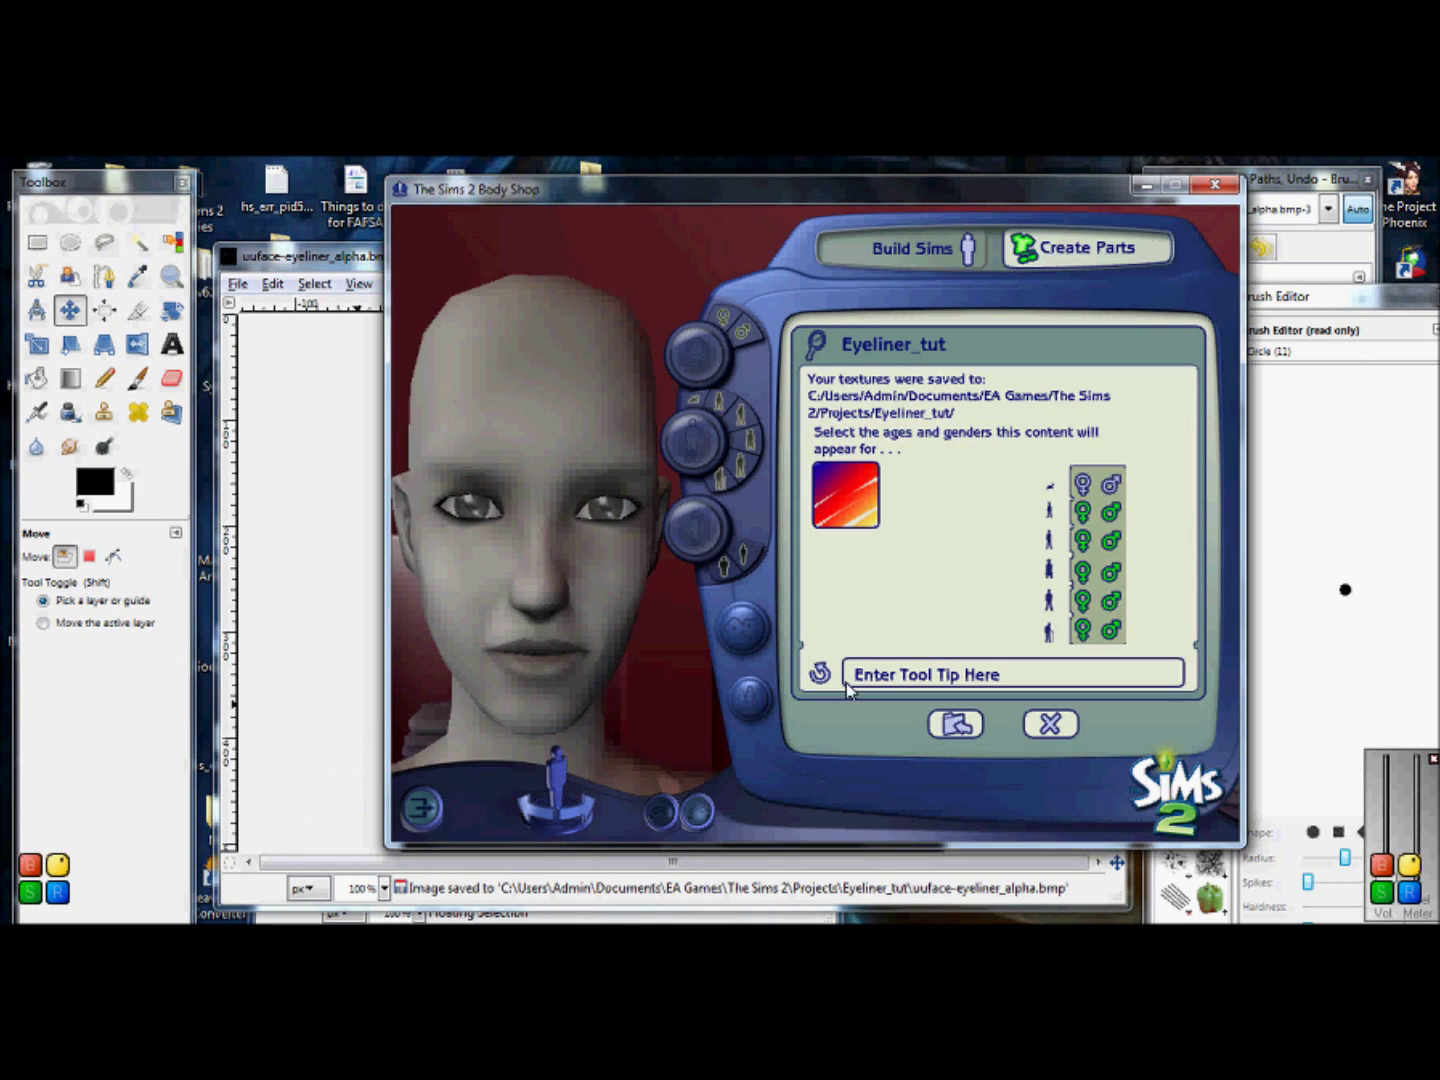
Step: Reload the Eyeliner_tut face preview with the new texture and shift the Body Shop window left
left_click(820, 676)
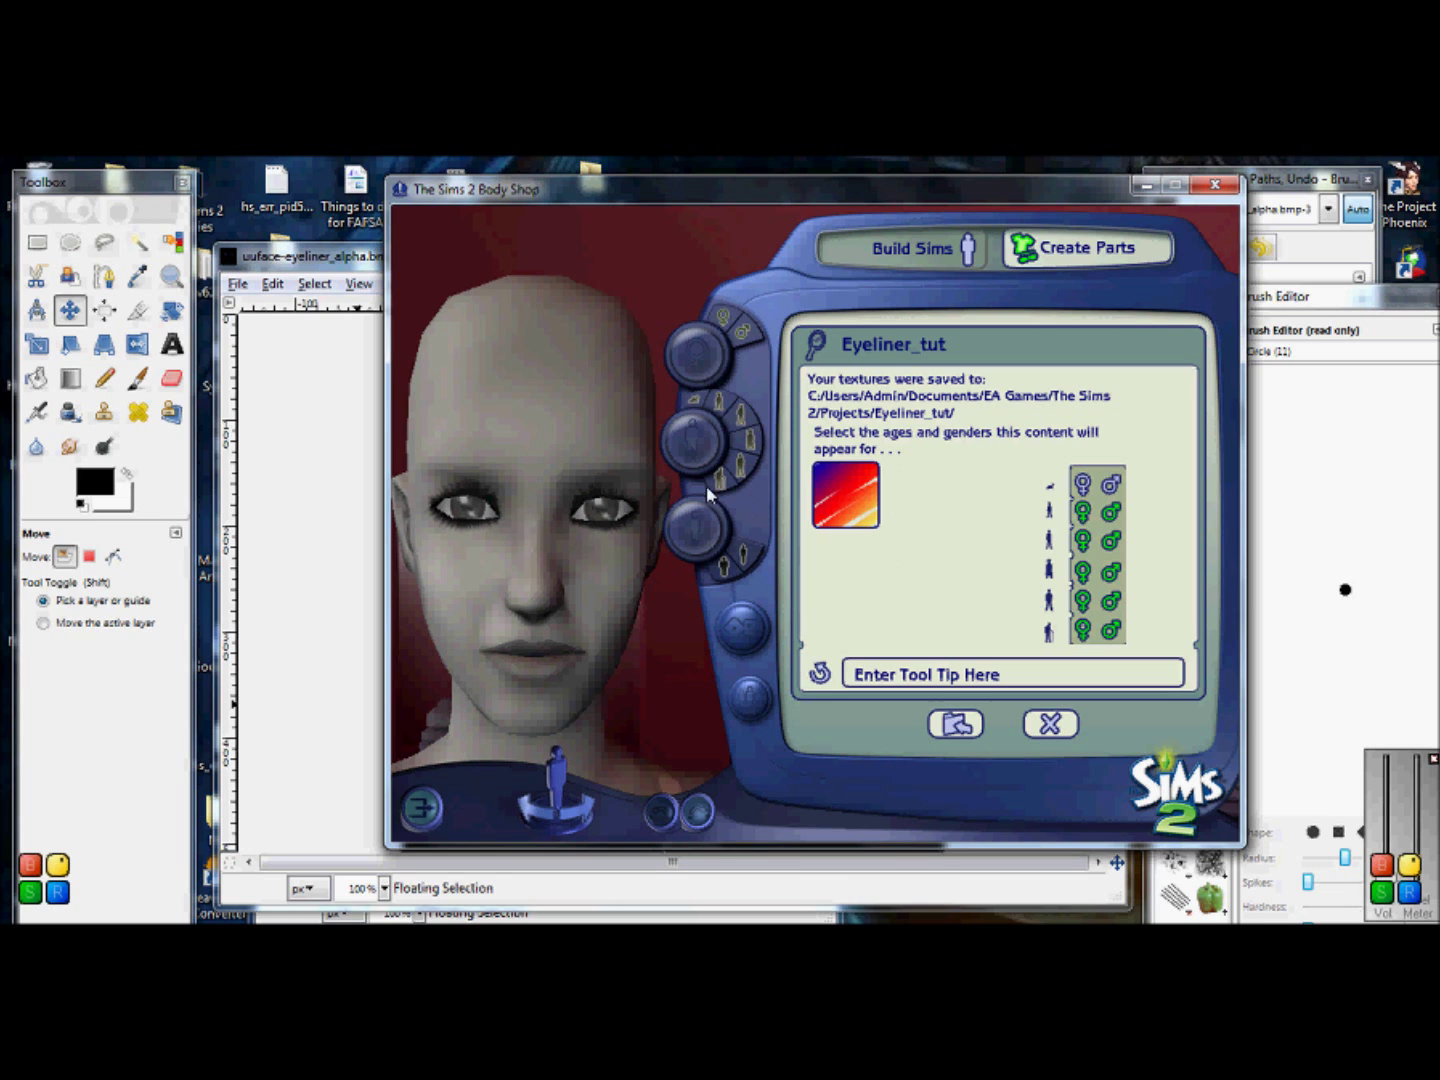
left_click_drag(884, 185, 824, 210)
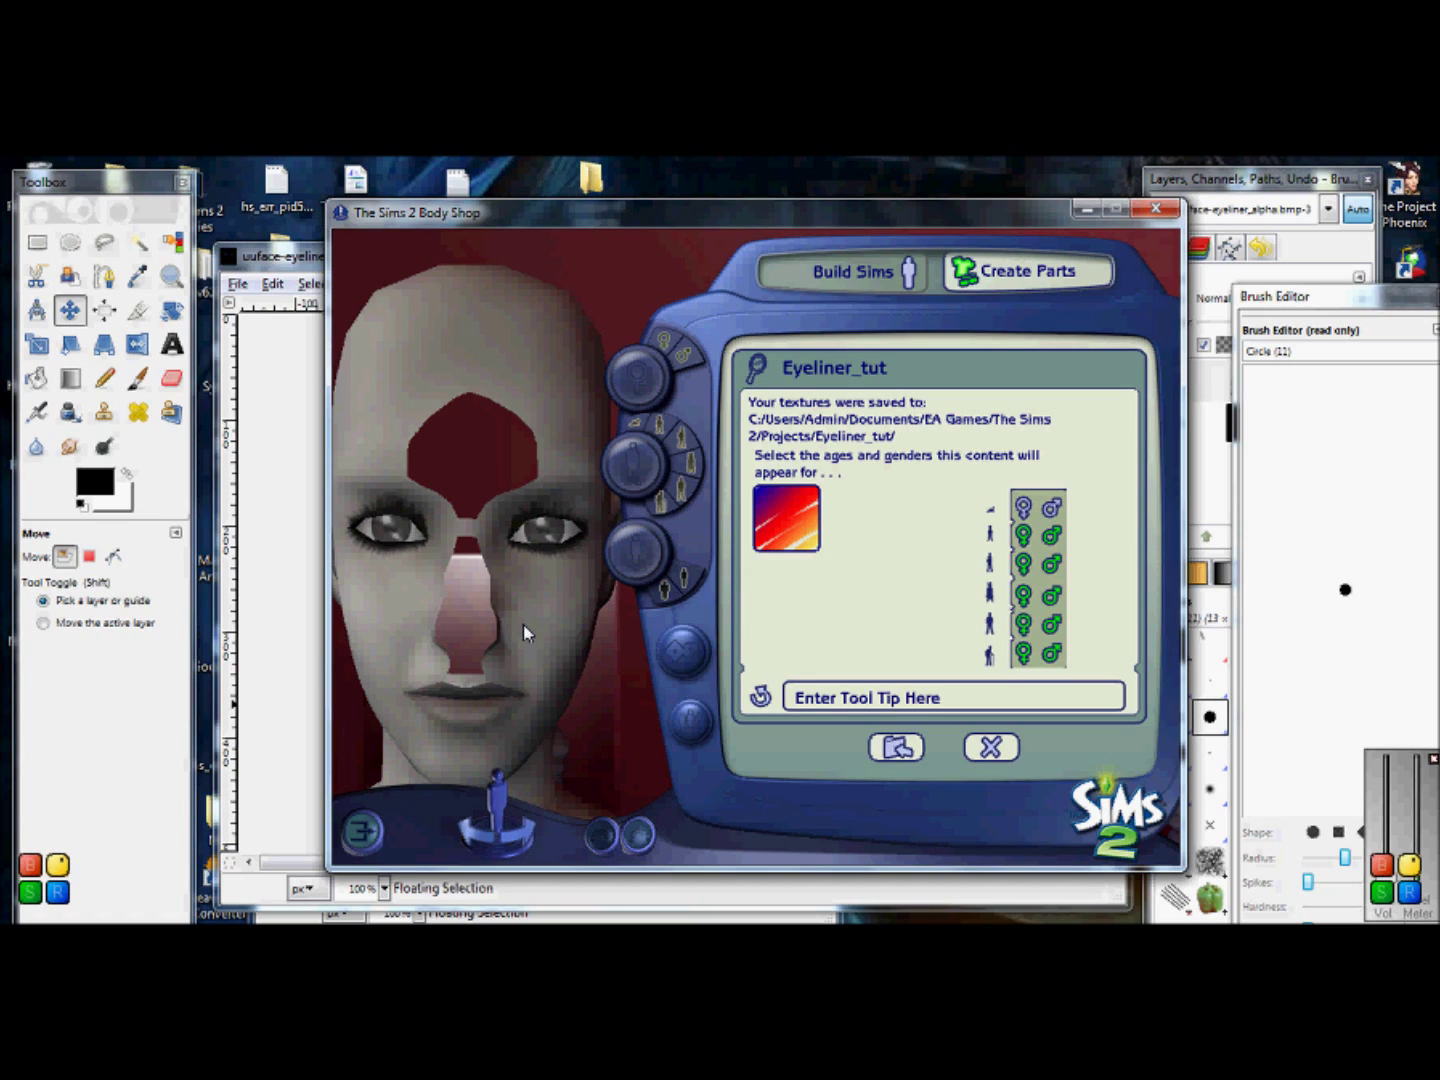
left_click(319, 262)
Step: Create a blank 512×512 image and paste the Body Shop face screenshot into it
left_click(239, 284)
left_click(257, 308)
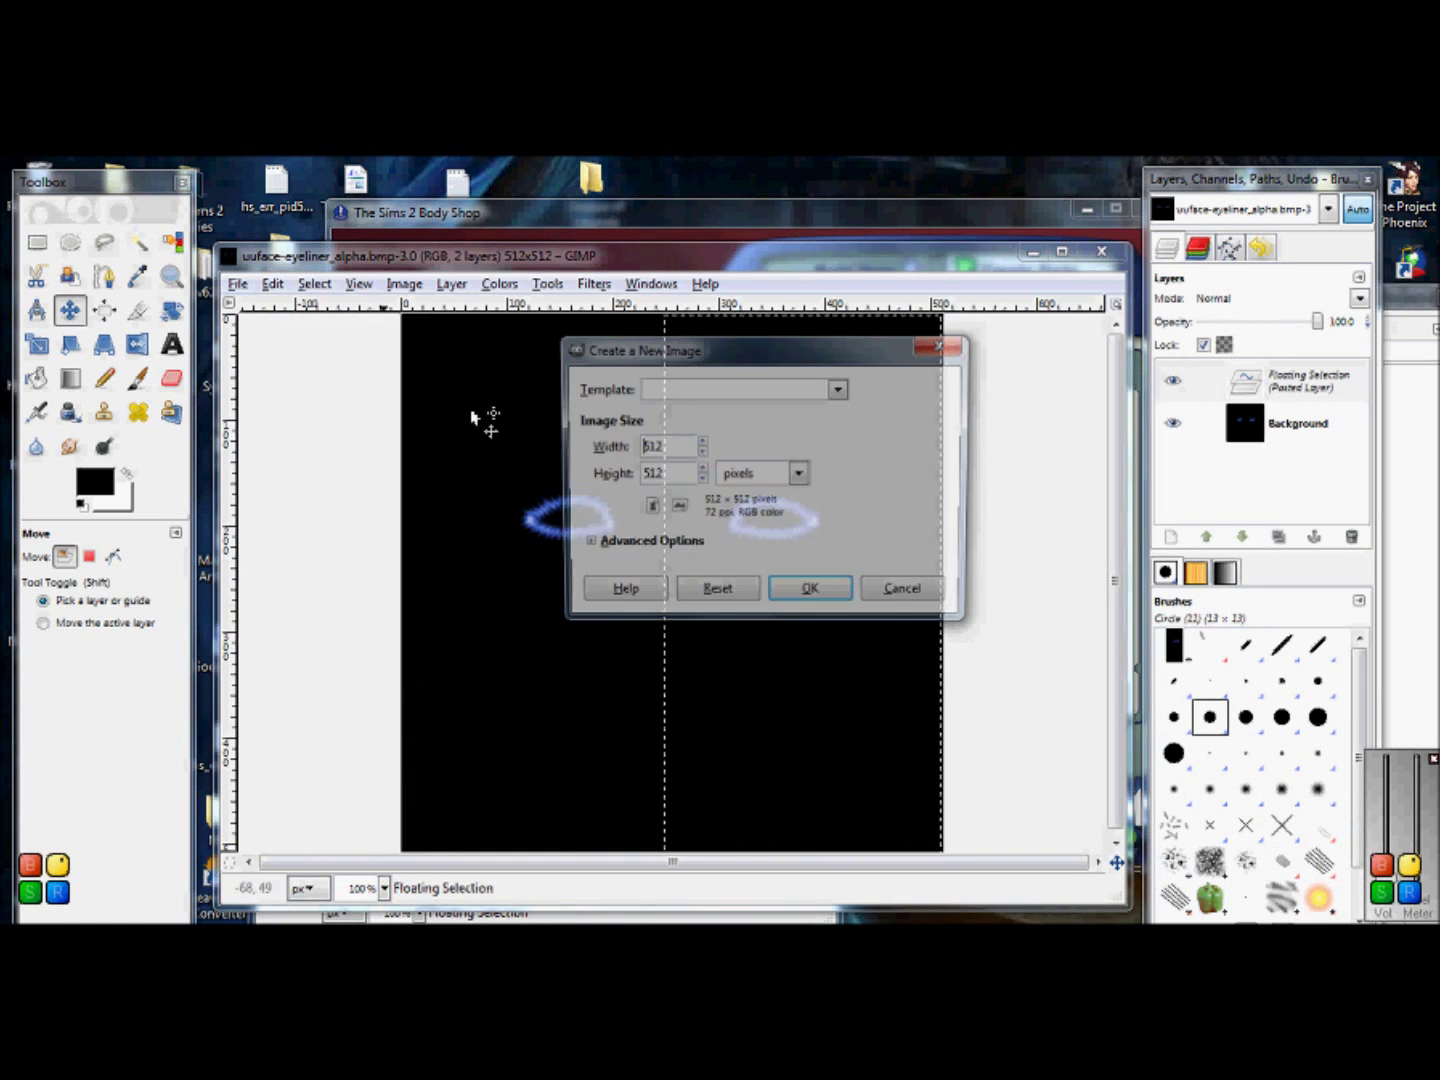
left_click(812, 589)
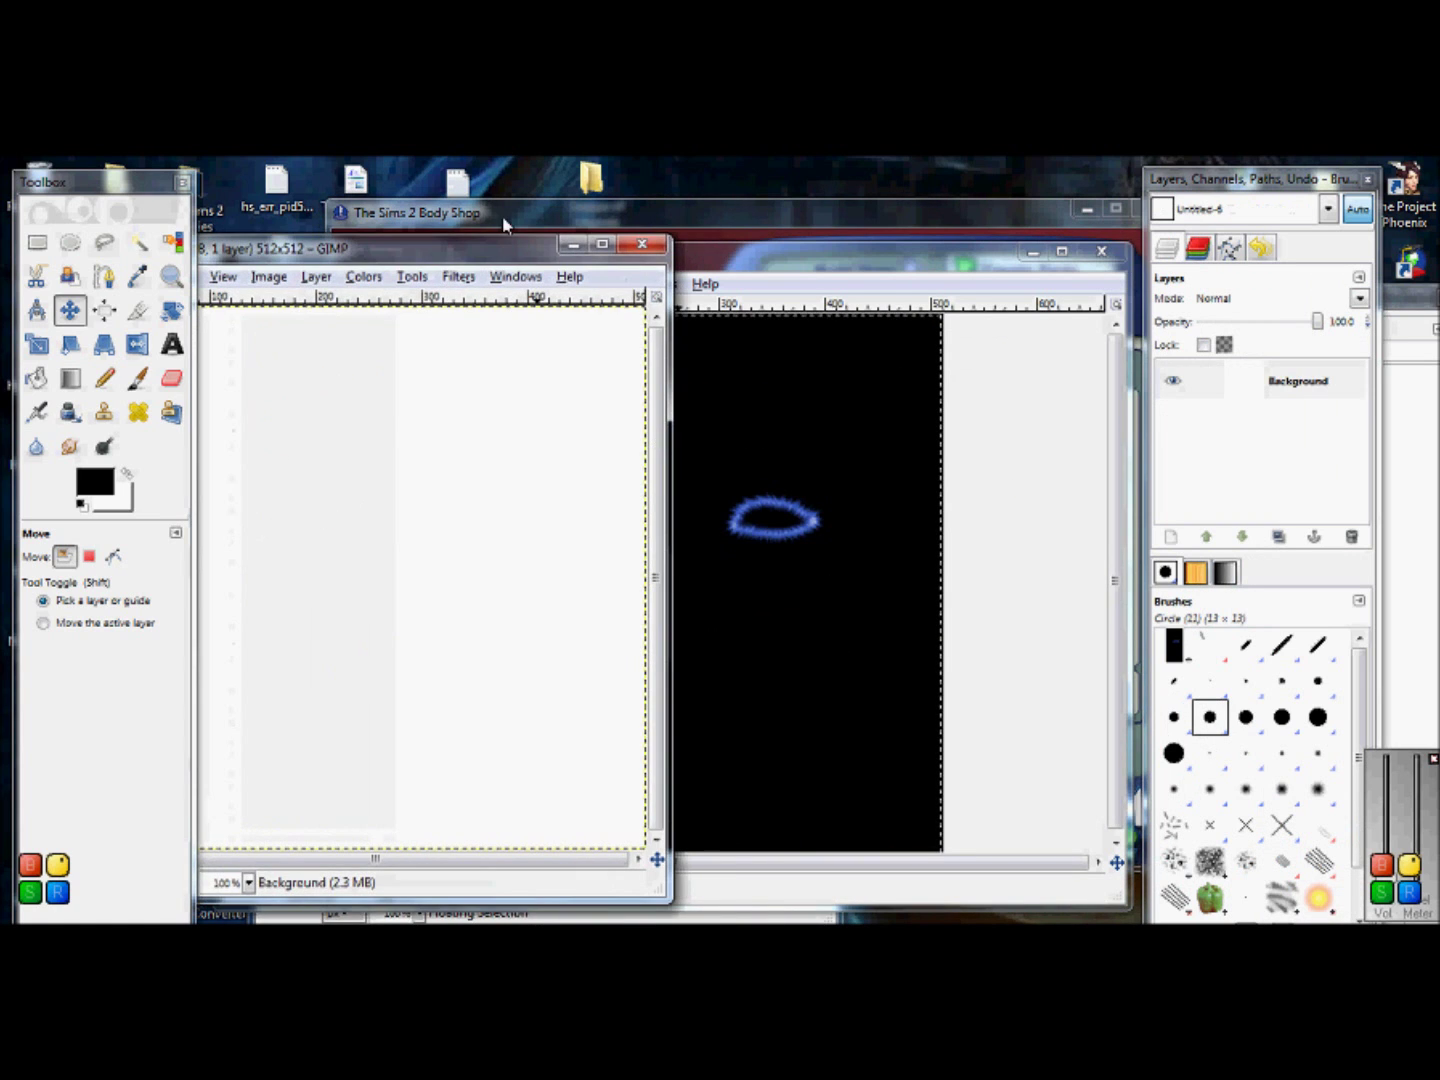
left_click_drag(742, 256, 779, 209)
key("ctrl+v")
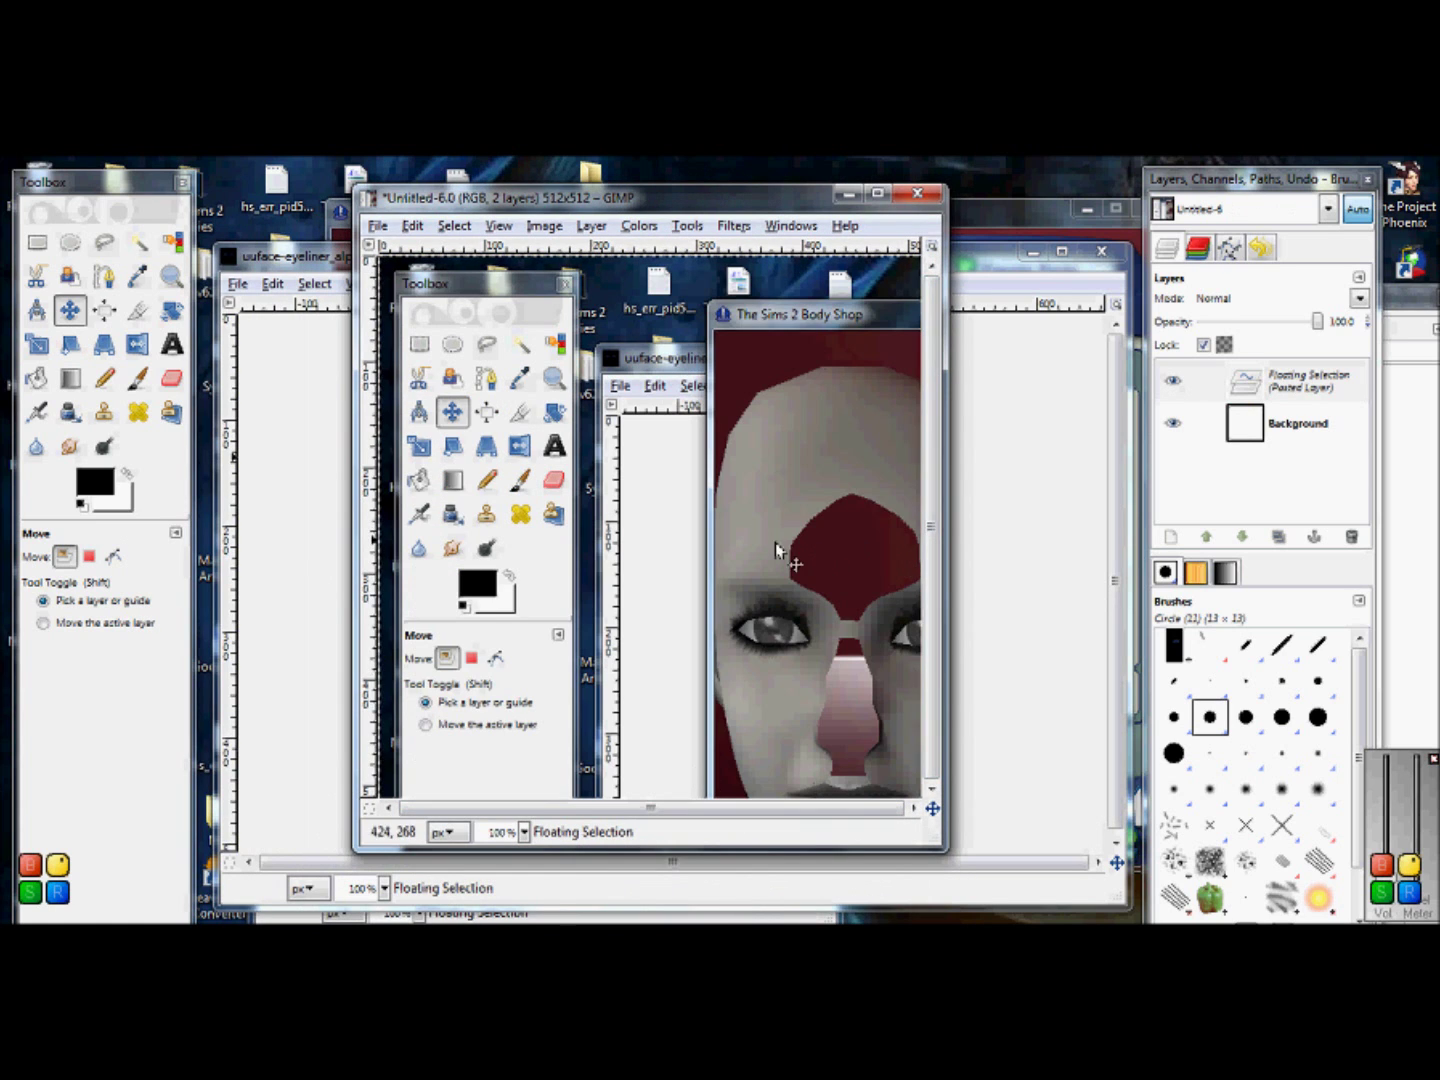
left_click_drag(609, 480, 551, 475)
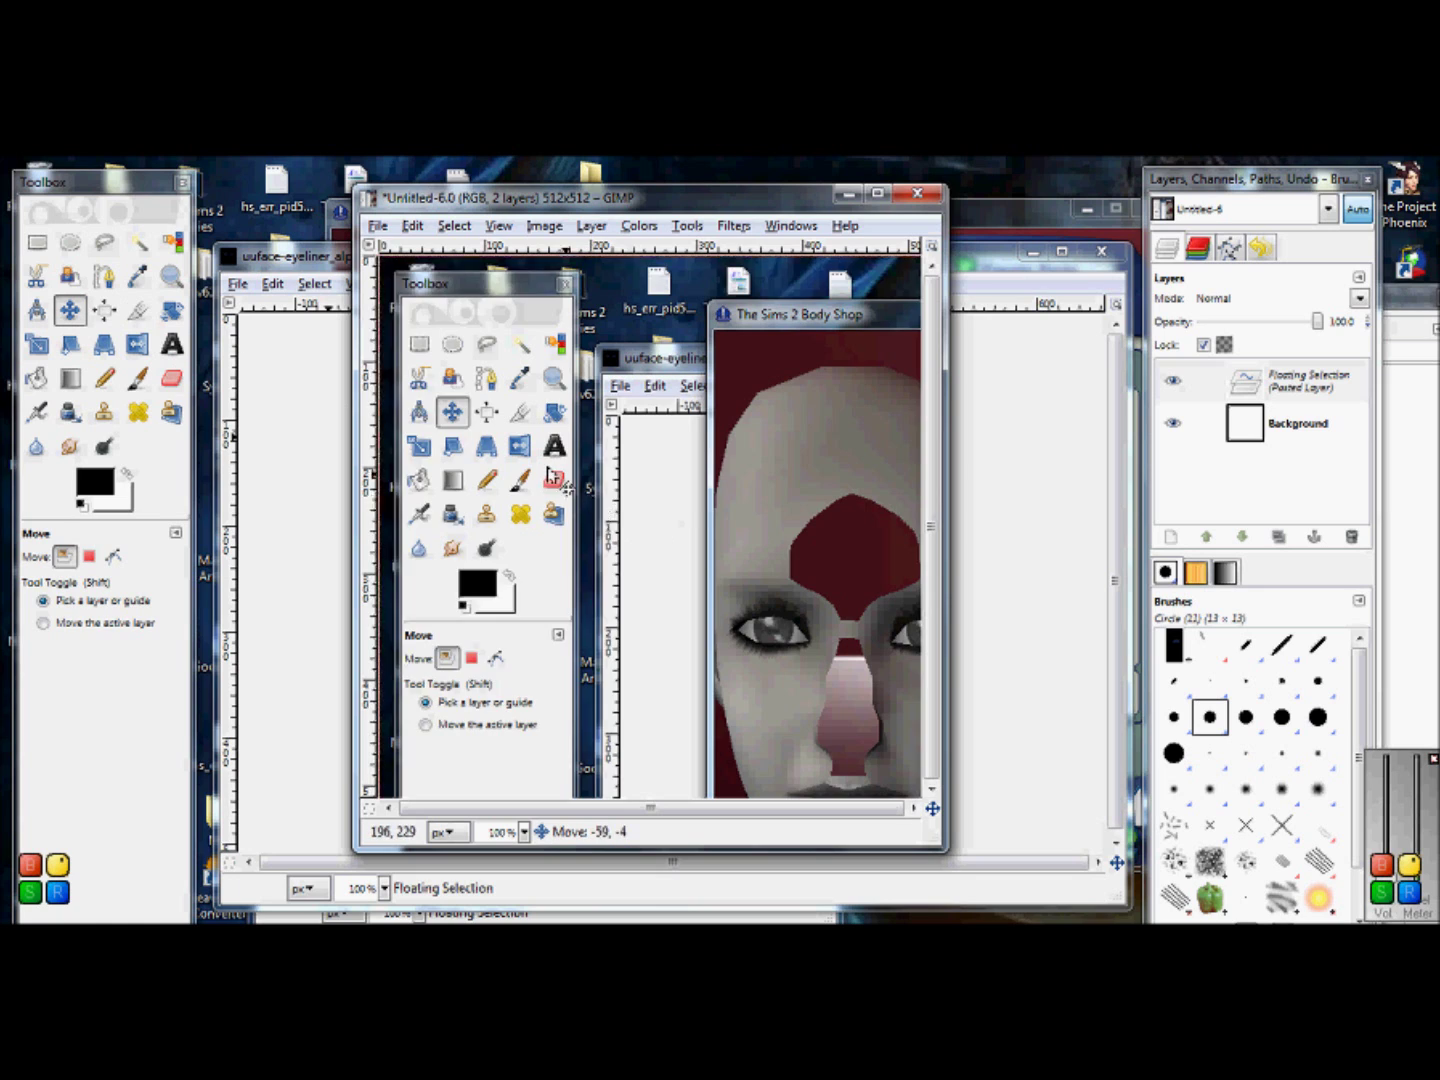
Step: Make the pasted screenshot its own layer, cancelling the resize to keep its original size
left_click(37, 242)
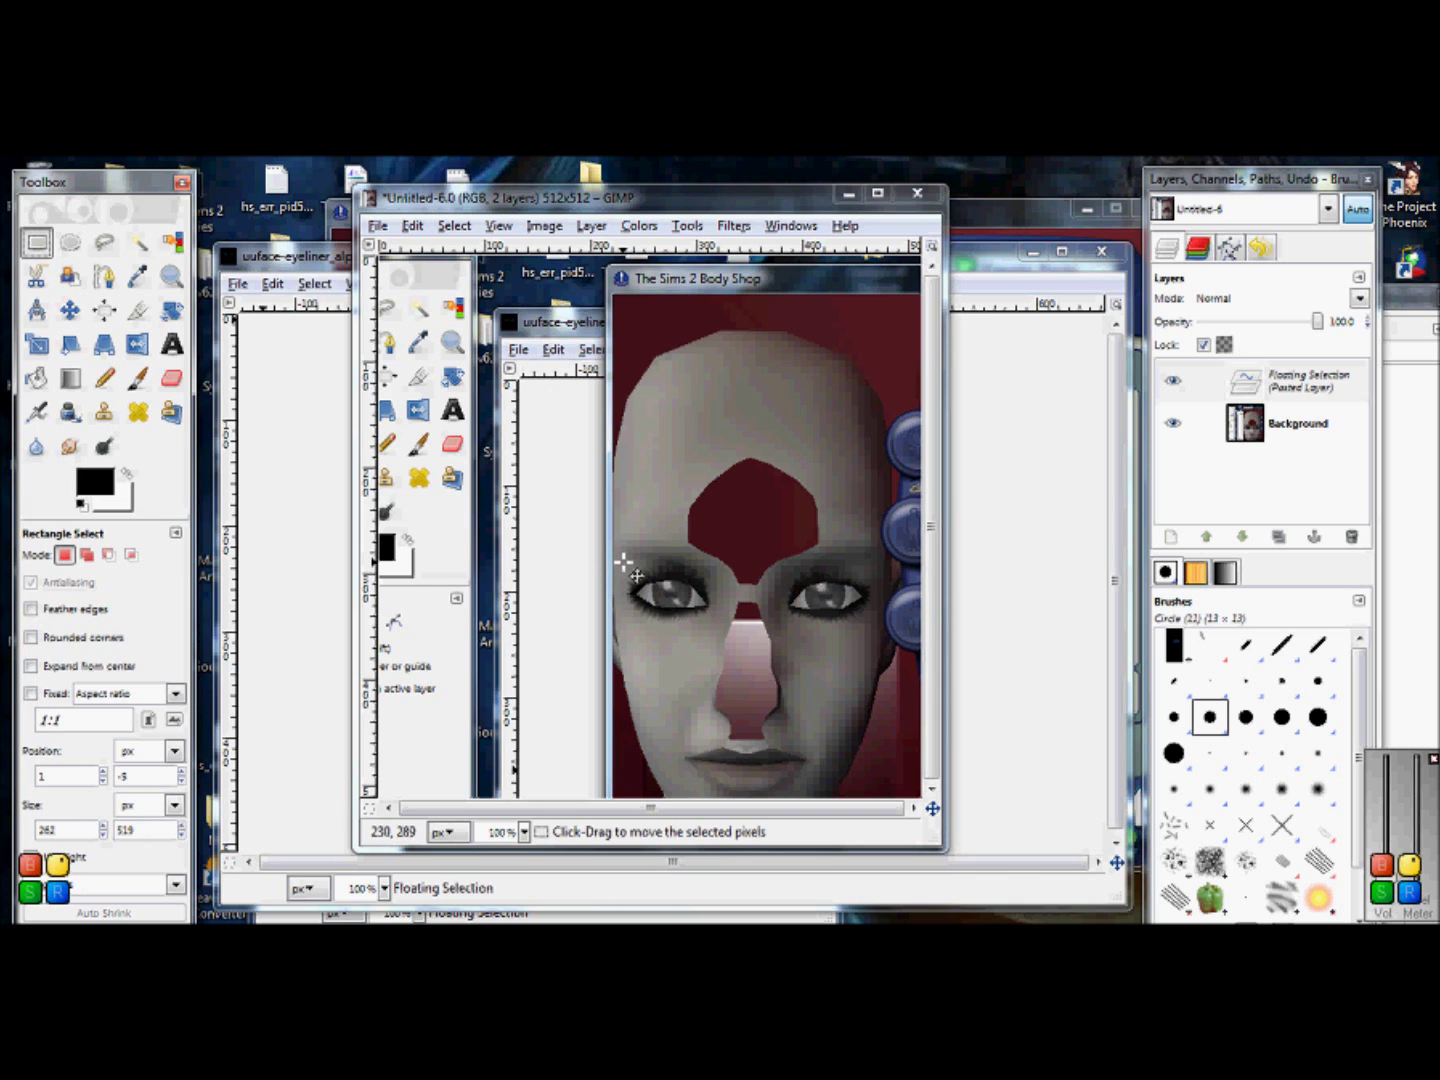
left_click_drag(623, 562, 601, 577)
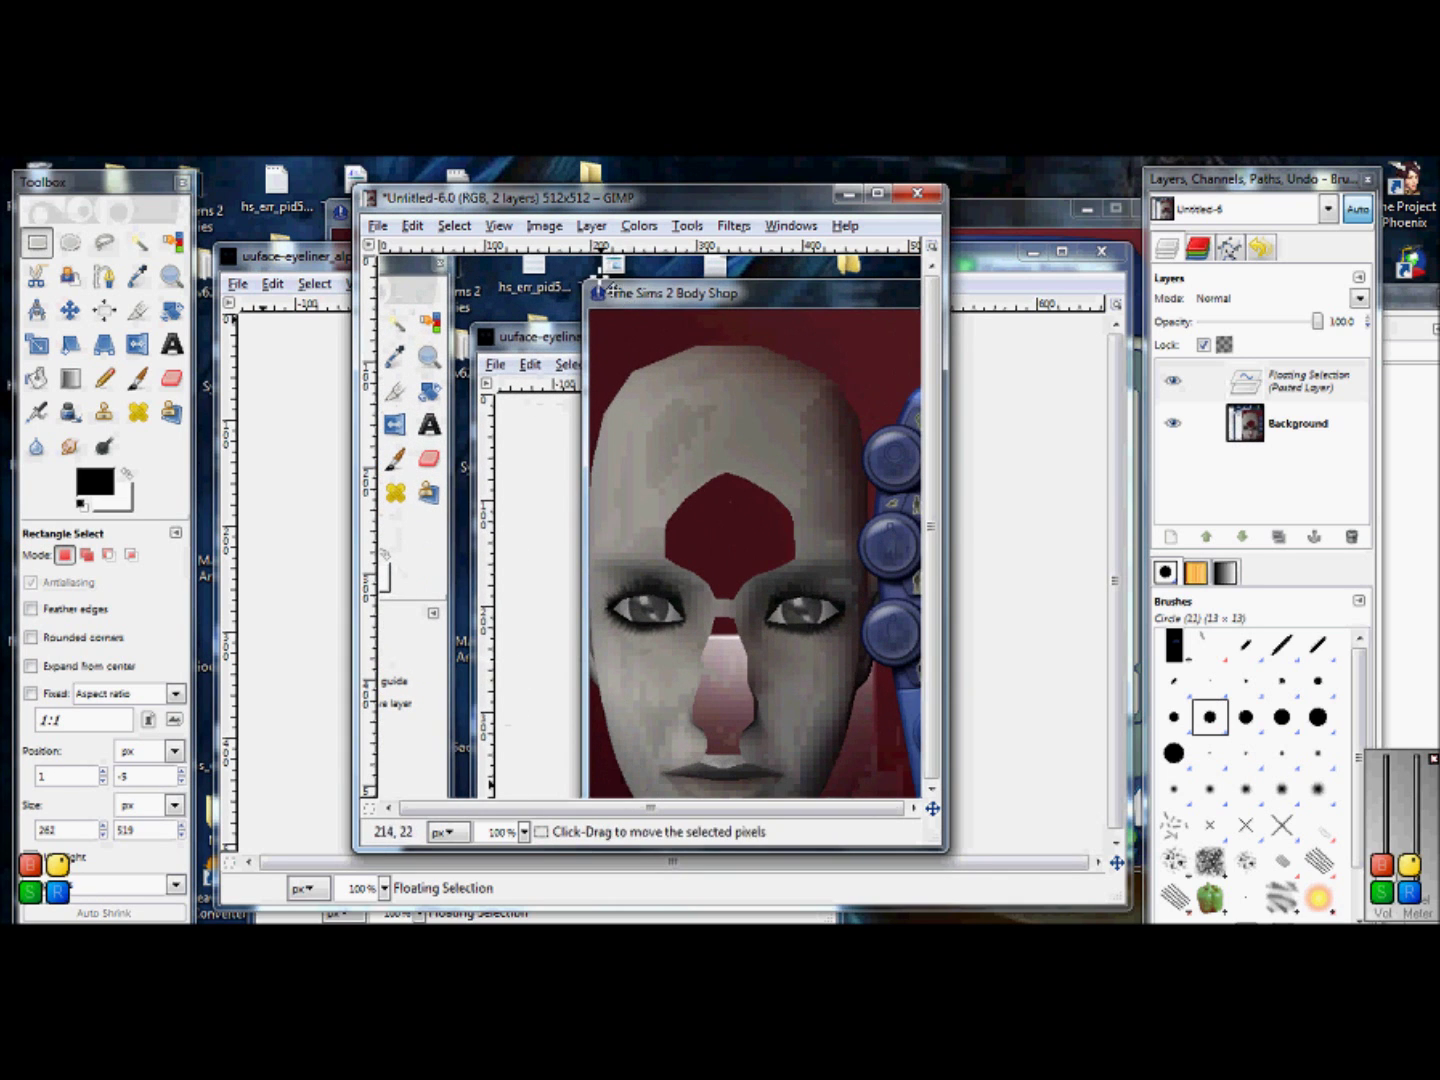
left_click(591, 226)
left_click(612, 245)
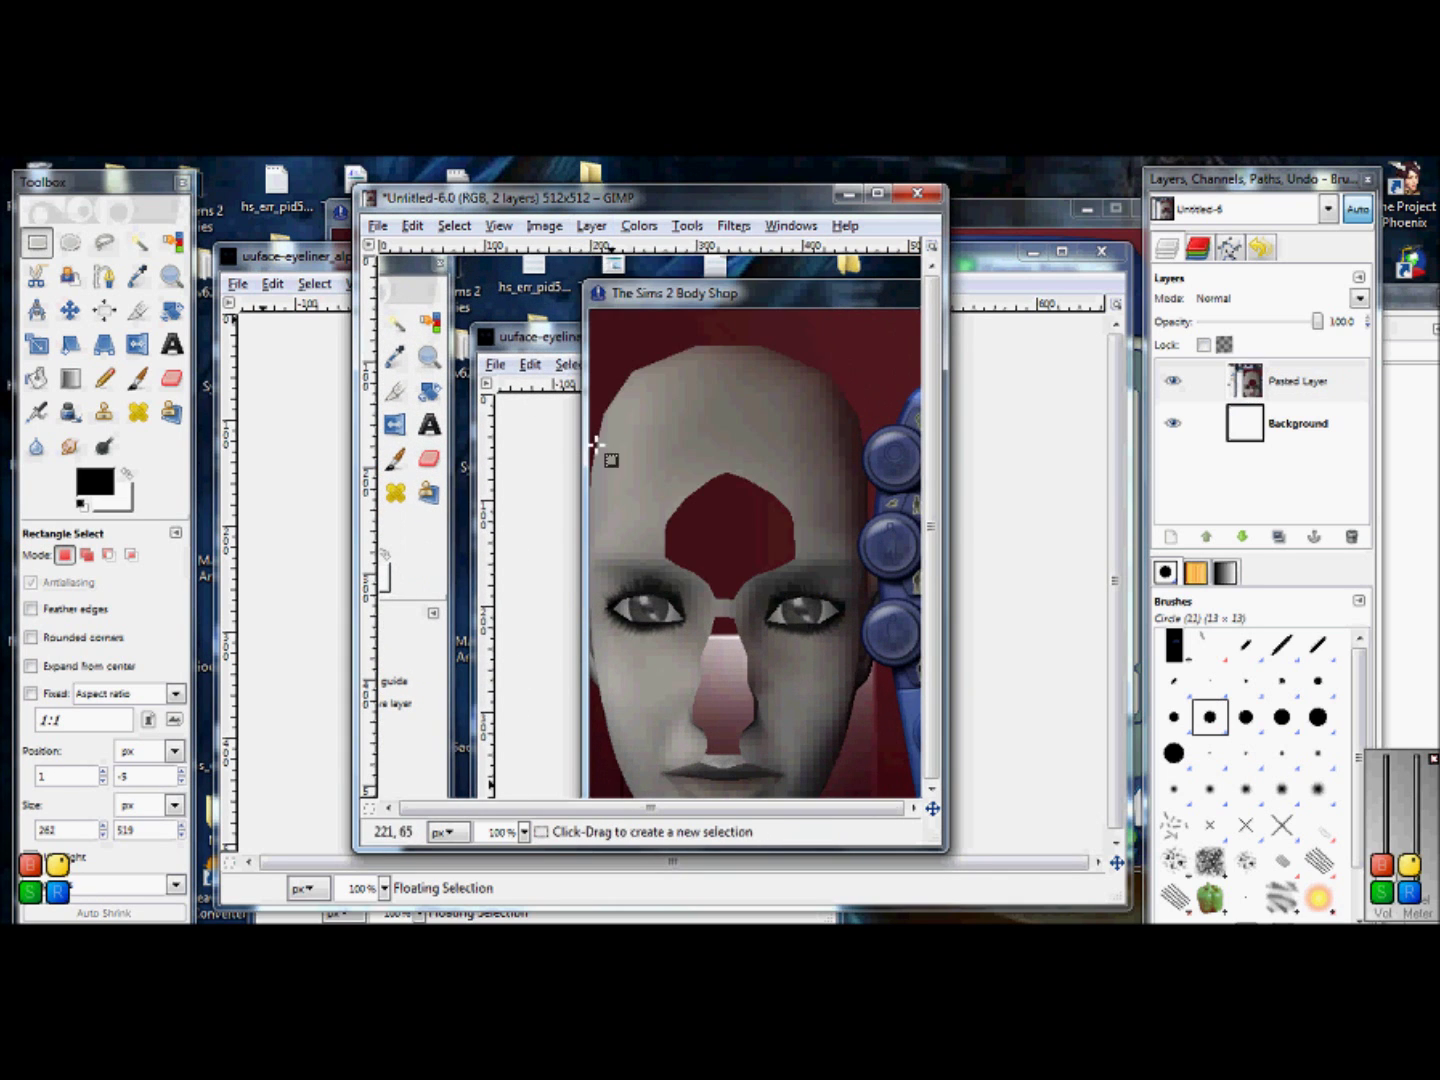
left_click(37, 345)
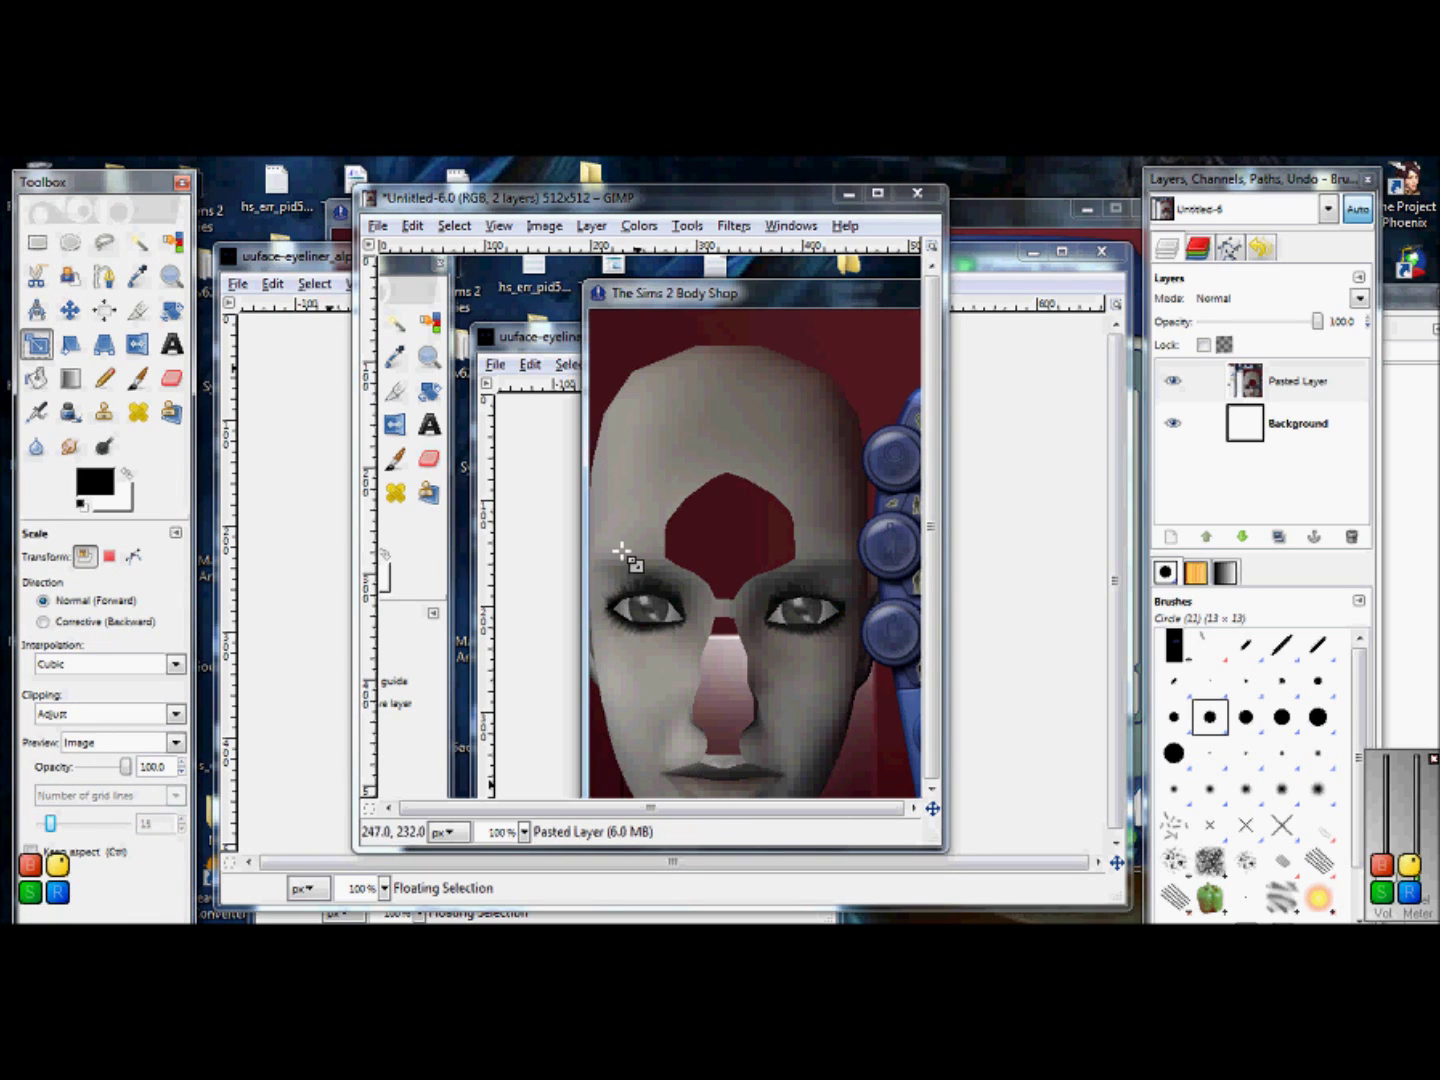
left_click_drag(600, 578, 575, 571)
left_click(451, 454)
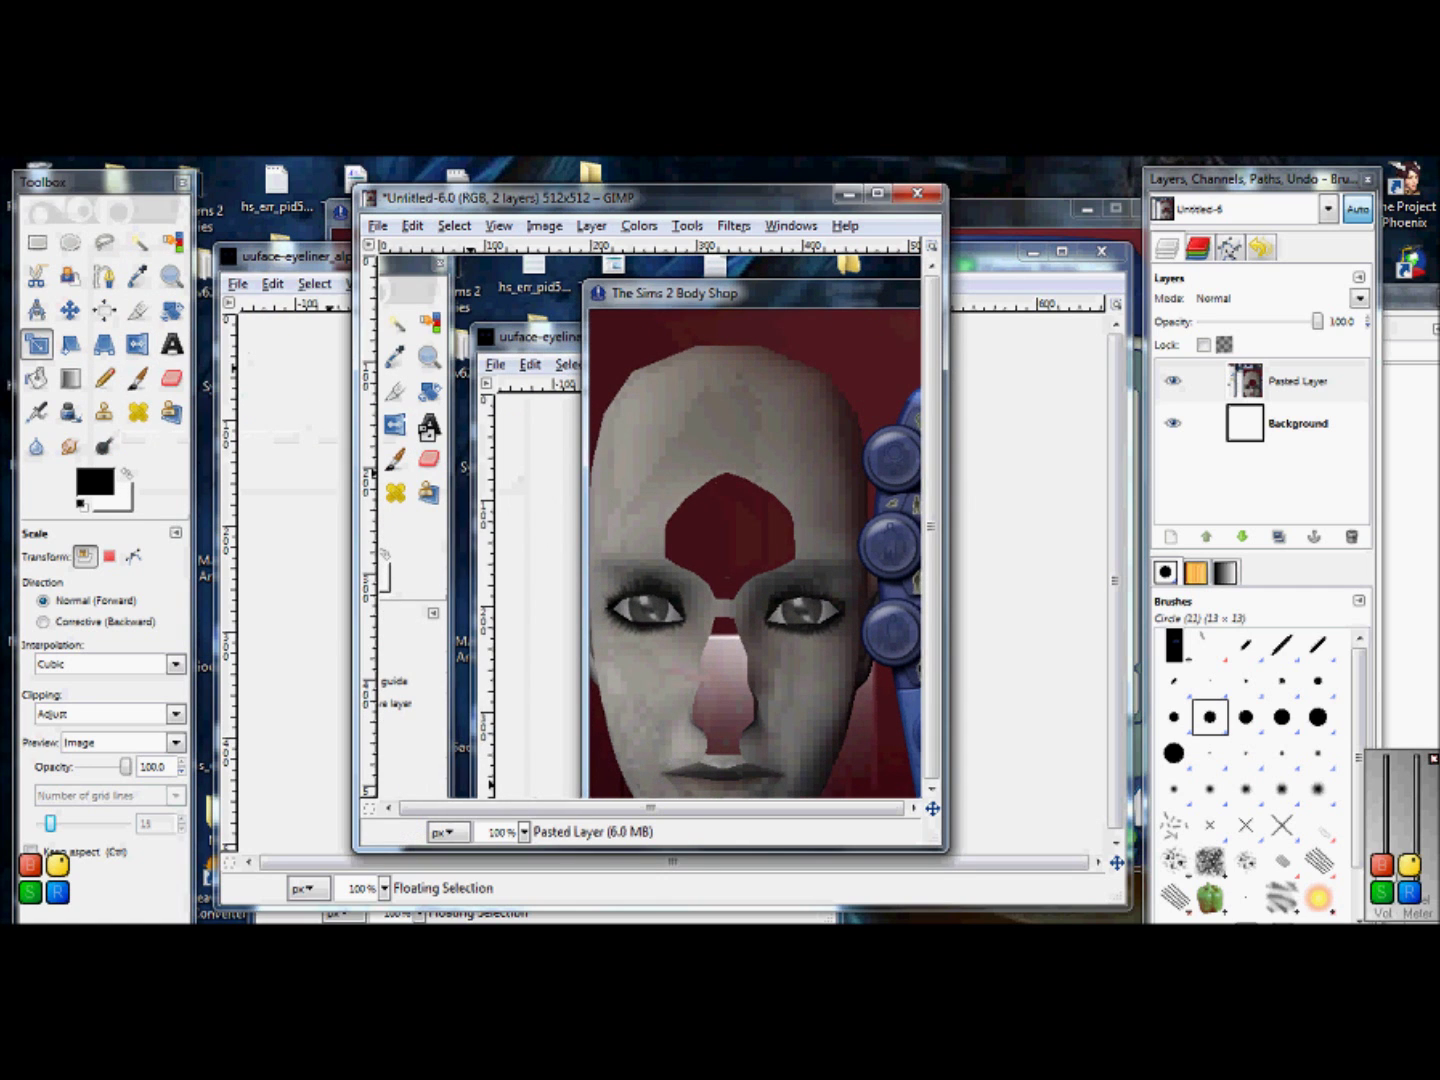
left_click(37, 242)
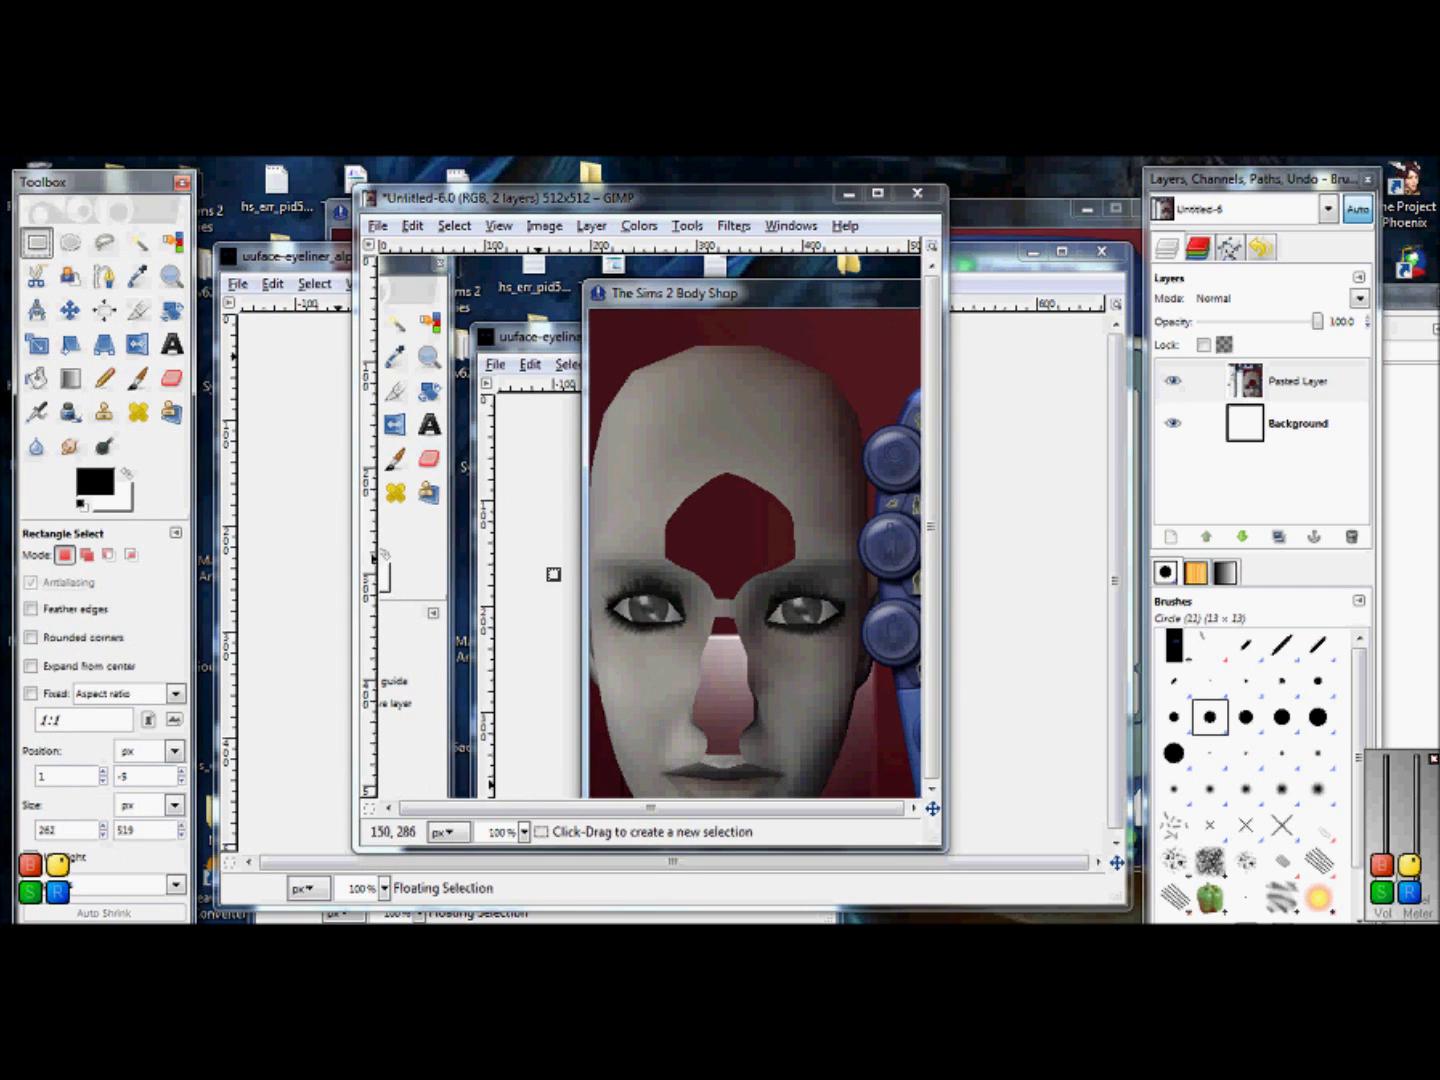
left_click(604, 589)
Step: Select a box around the left eye in the face screenshot and copy it
left_click_drag(604, 589, 686, 638)
right_click(645, 626)
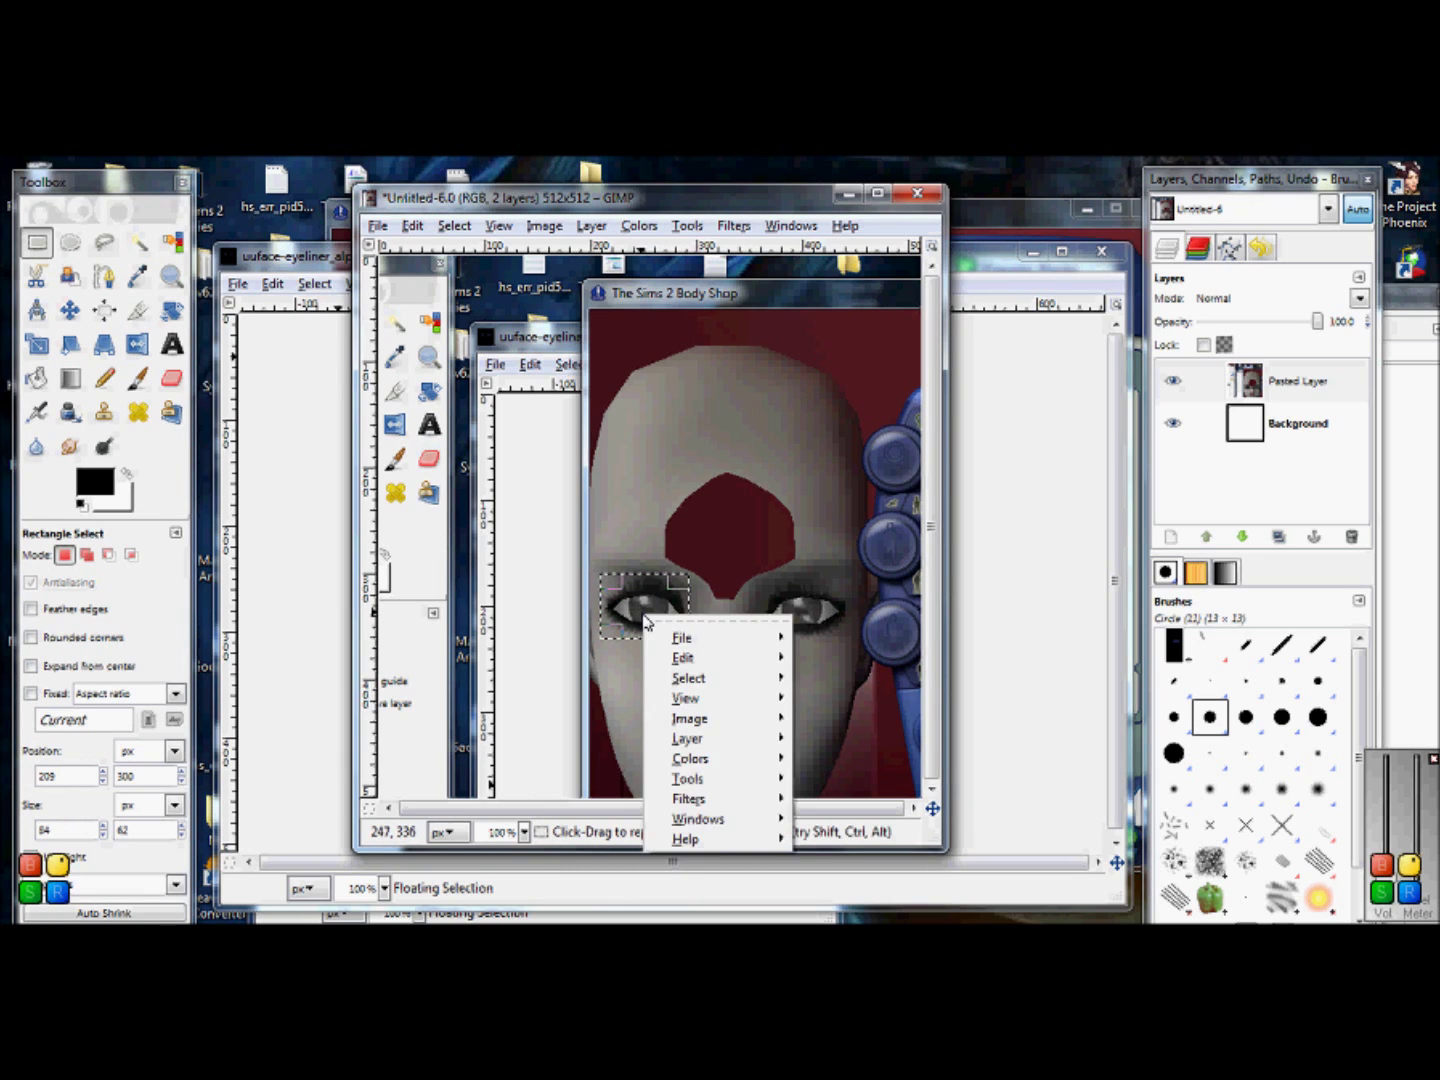
mouse_move(681, 658)
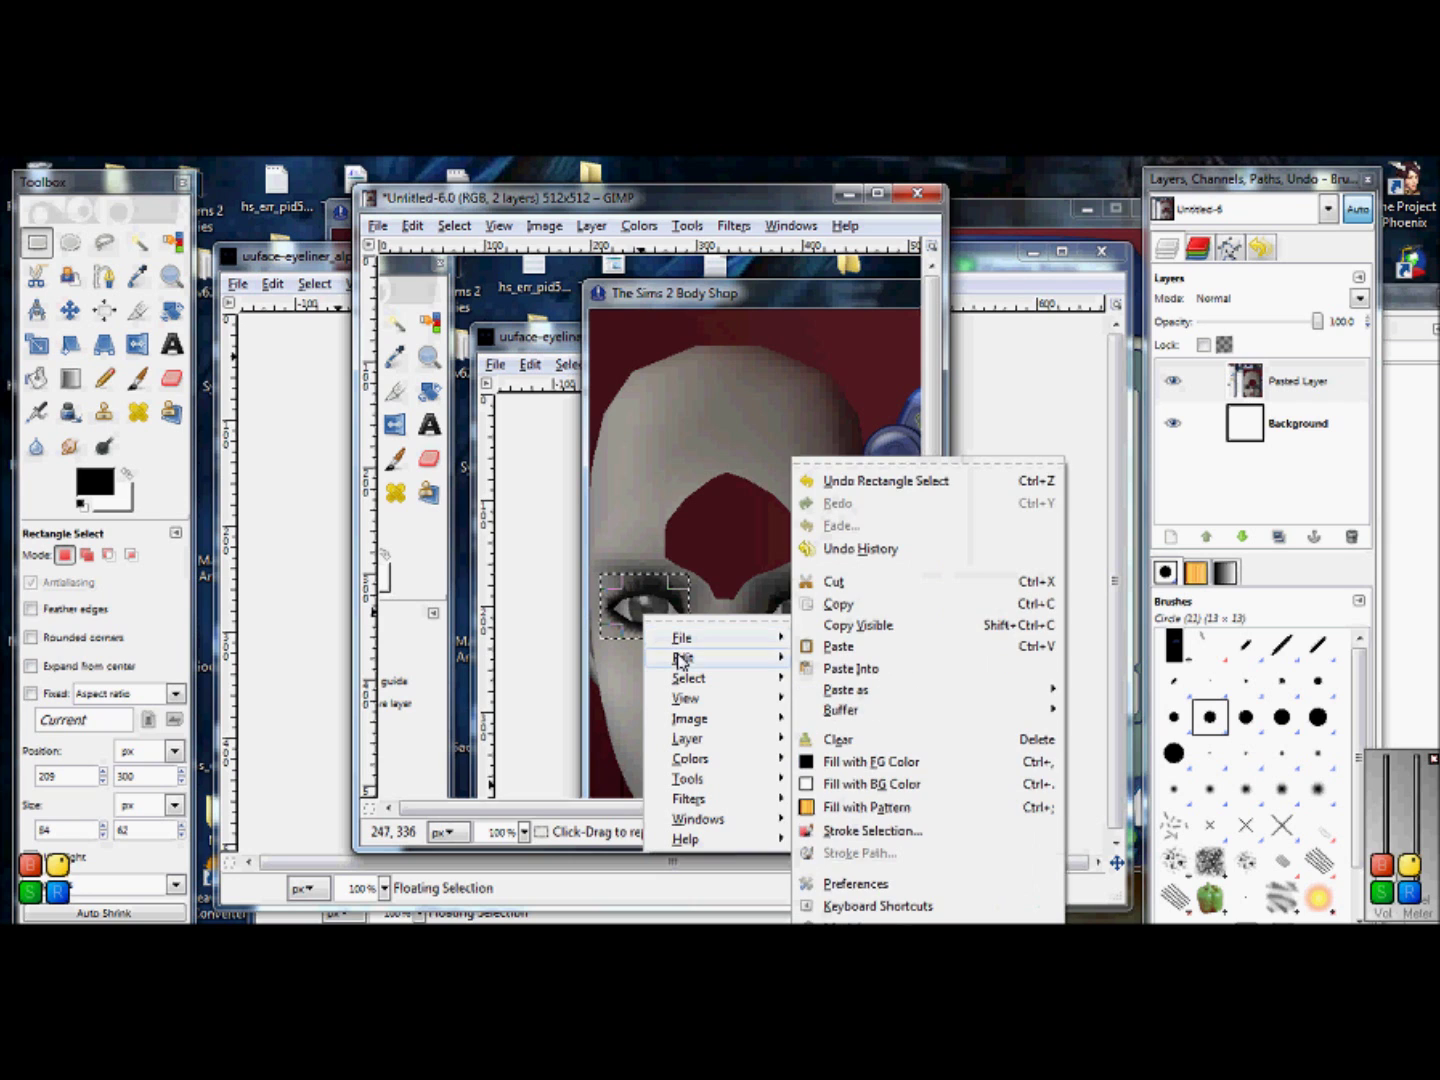
left_click(841, 604)
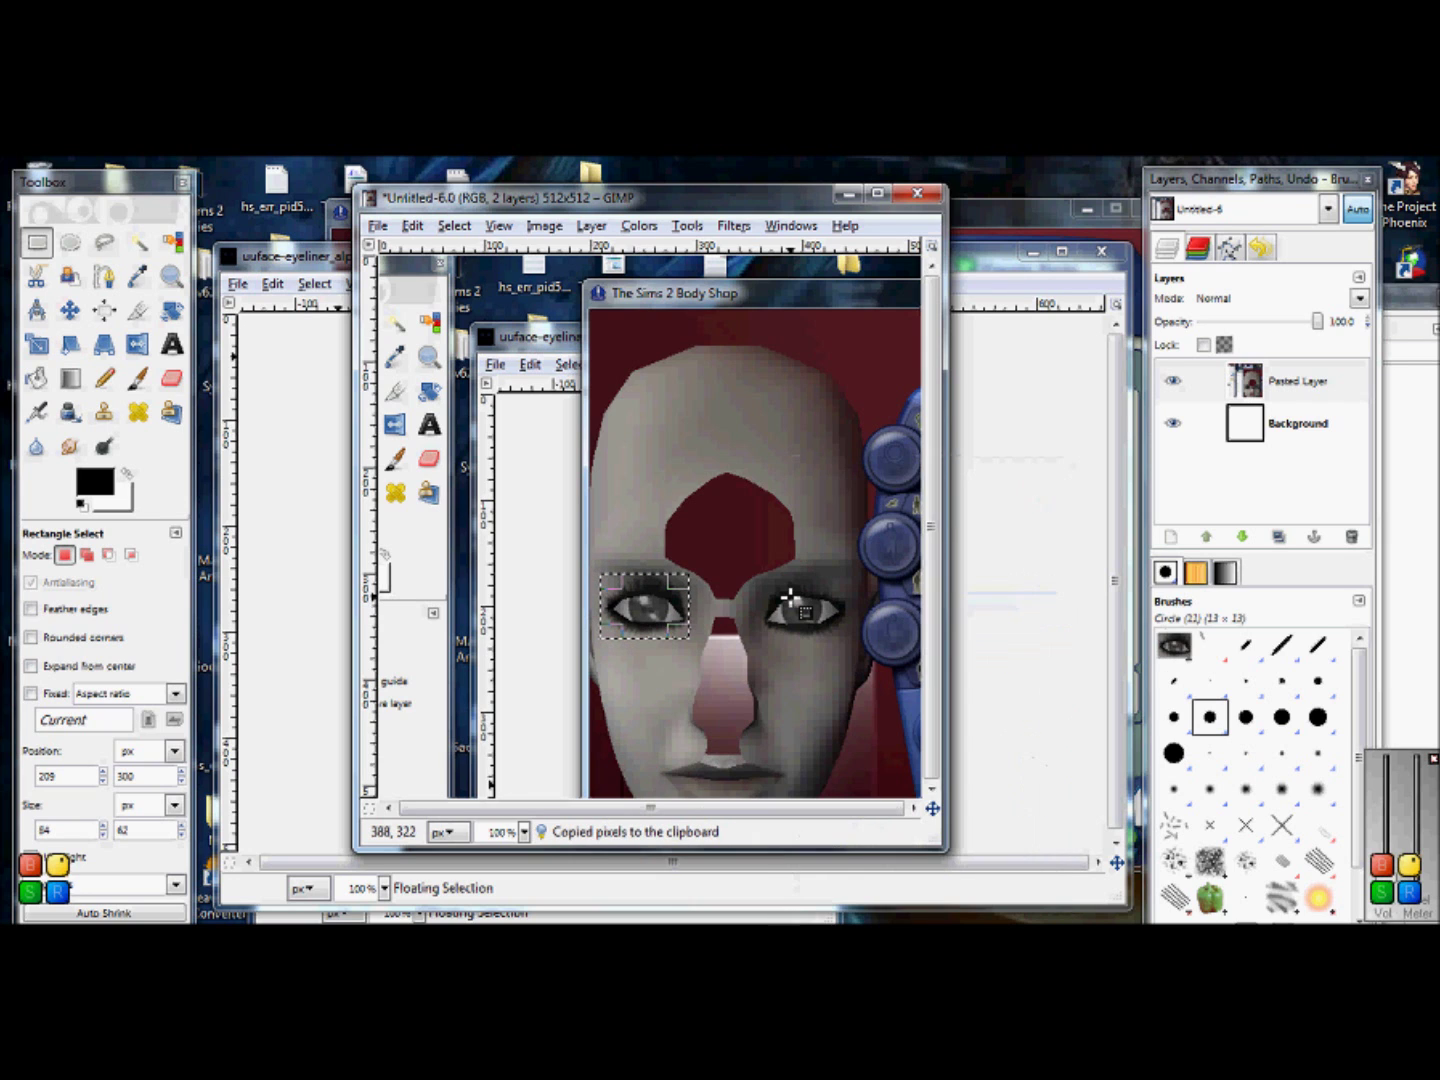
Step: Open swatch.bmp from the Eyeliner_tut folder
left_click(266, 259)
left_click(239, 283)
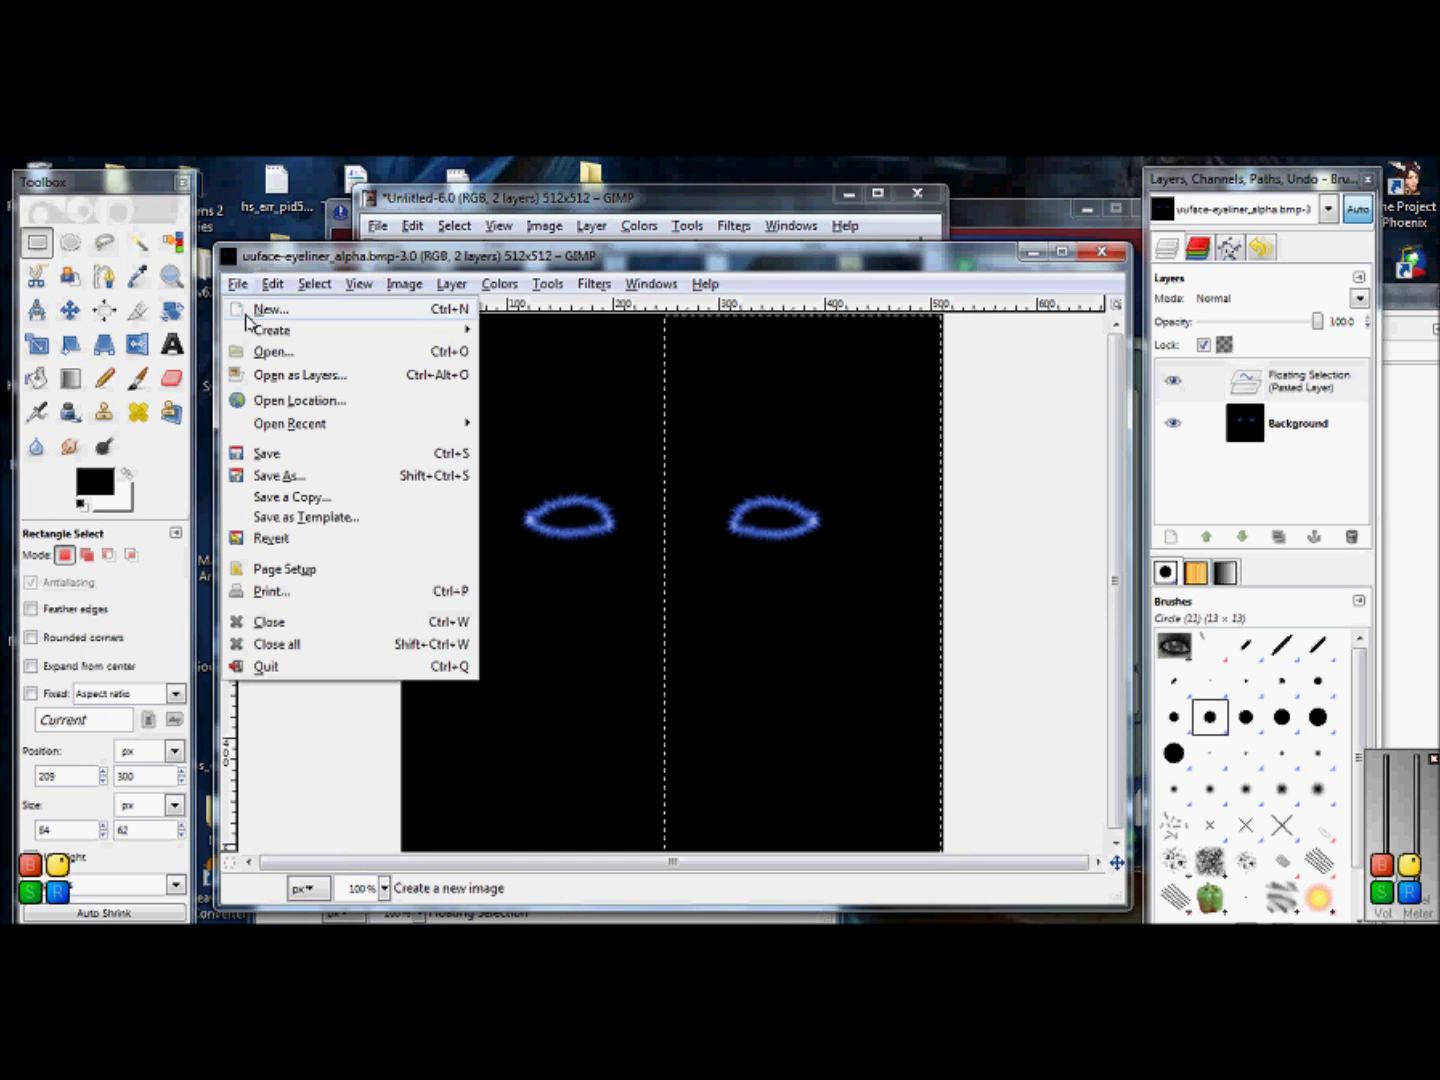
left_click(239, 346)
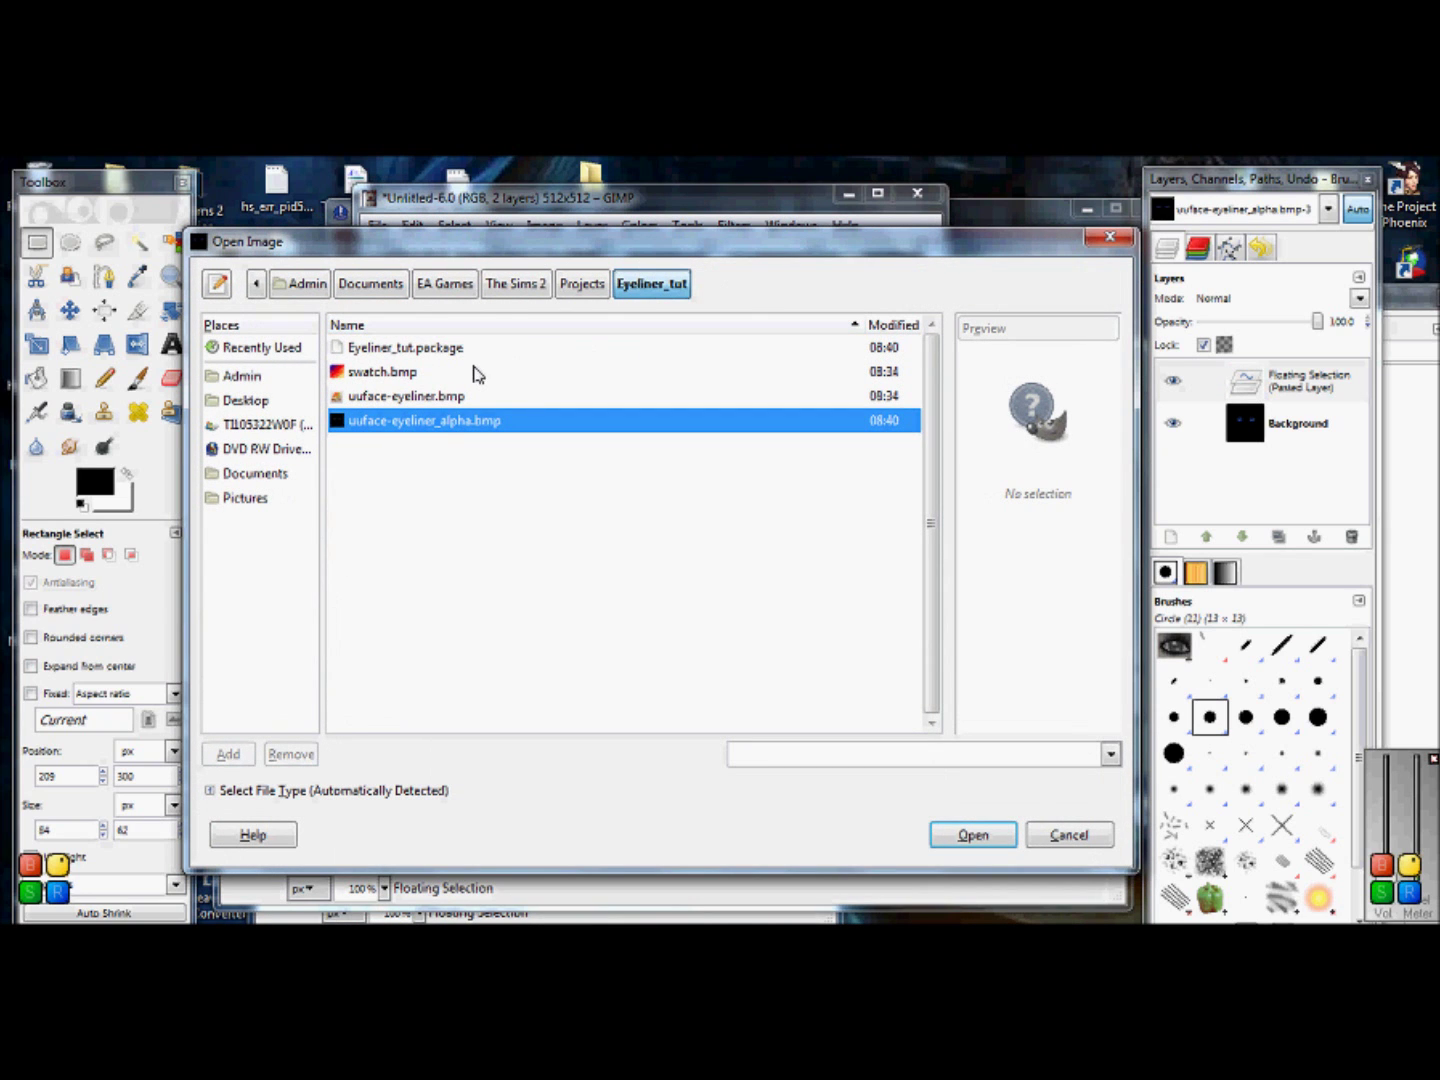
left_click(476, 374)
double_click(474, 374)
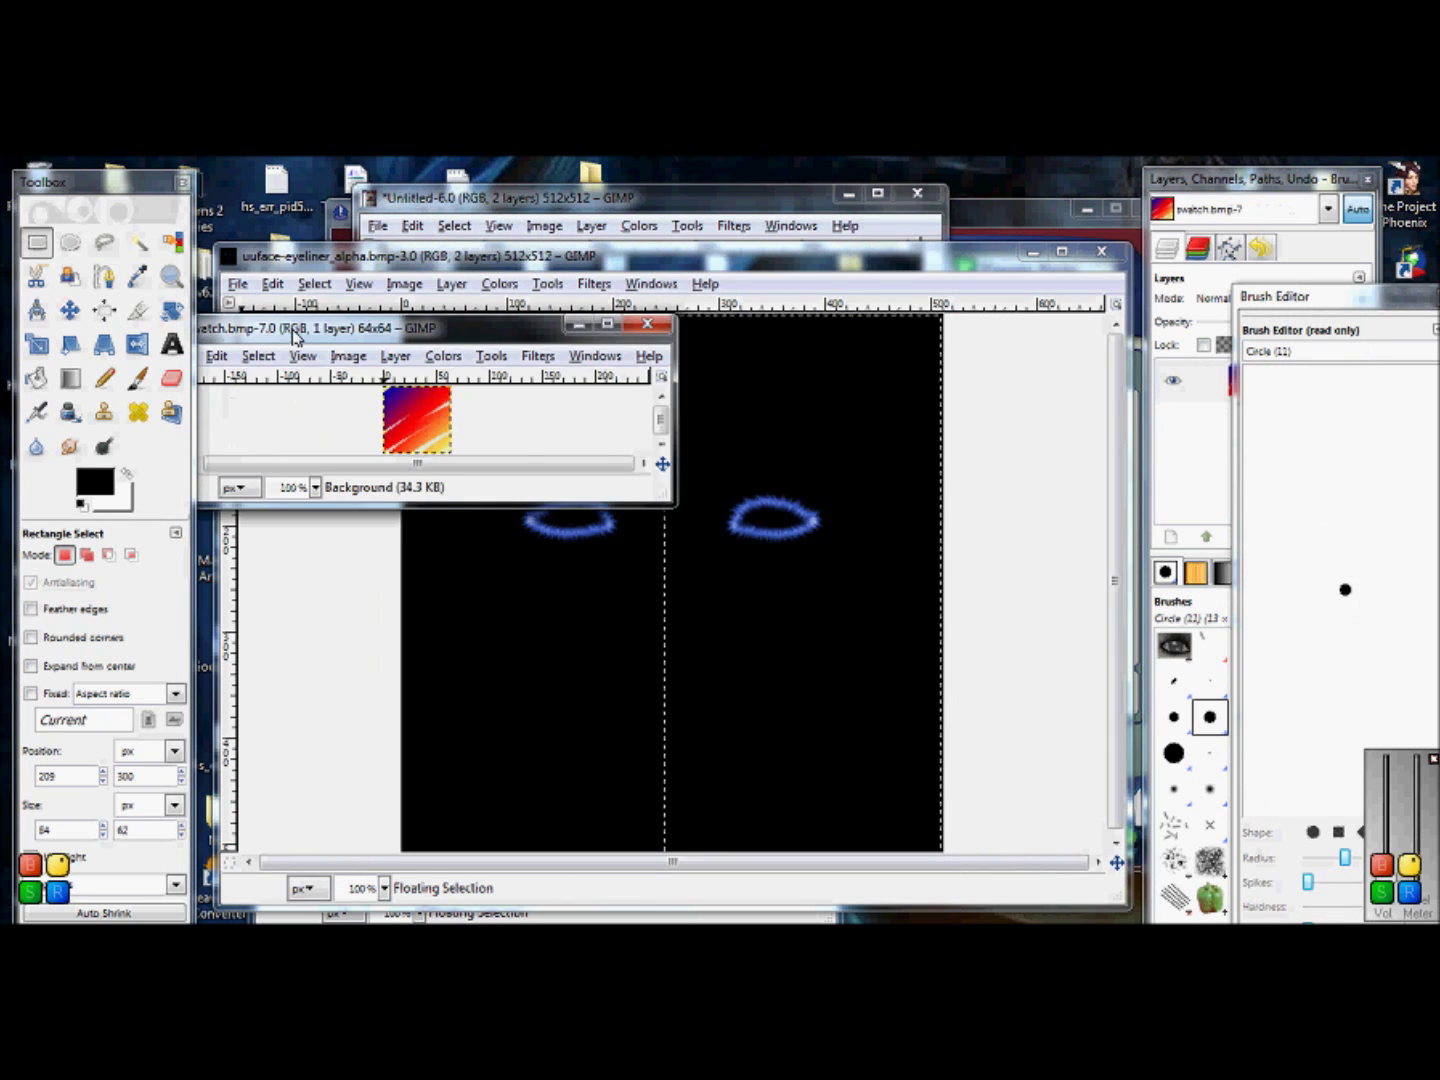
Step: Paste the copied eye into swatch.bmp, shrink it to about 65×60 and position it
left_click_drag(298, 338, 552, 363)
key("ctrl+v")
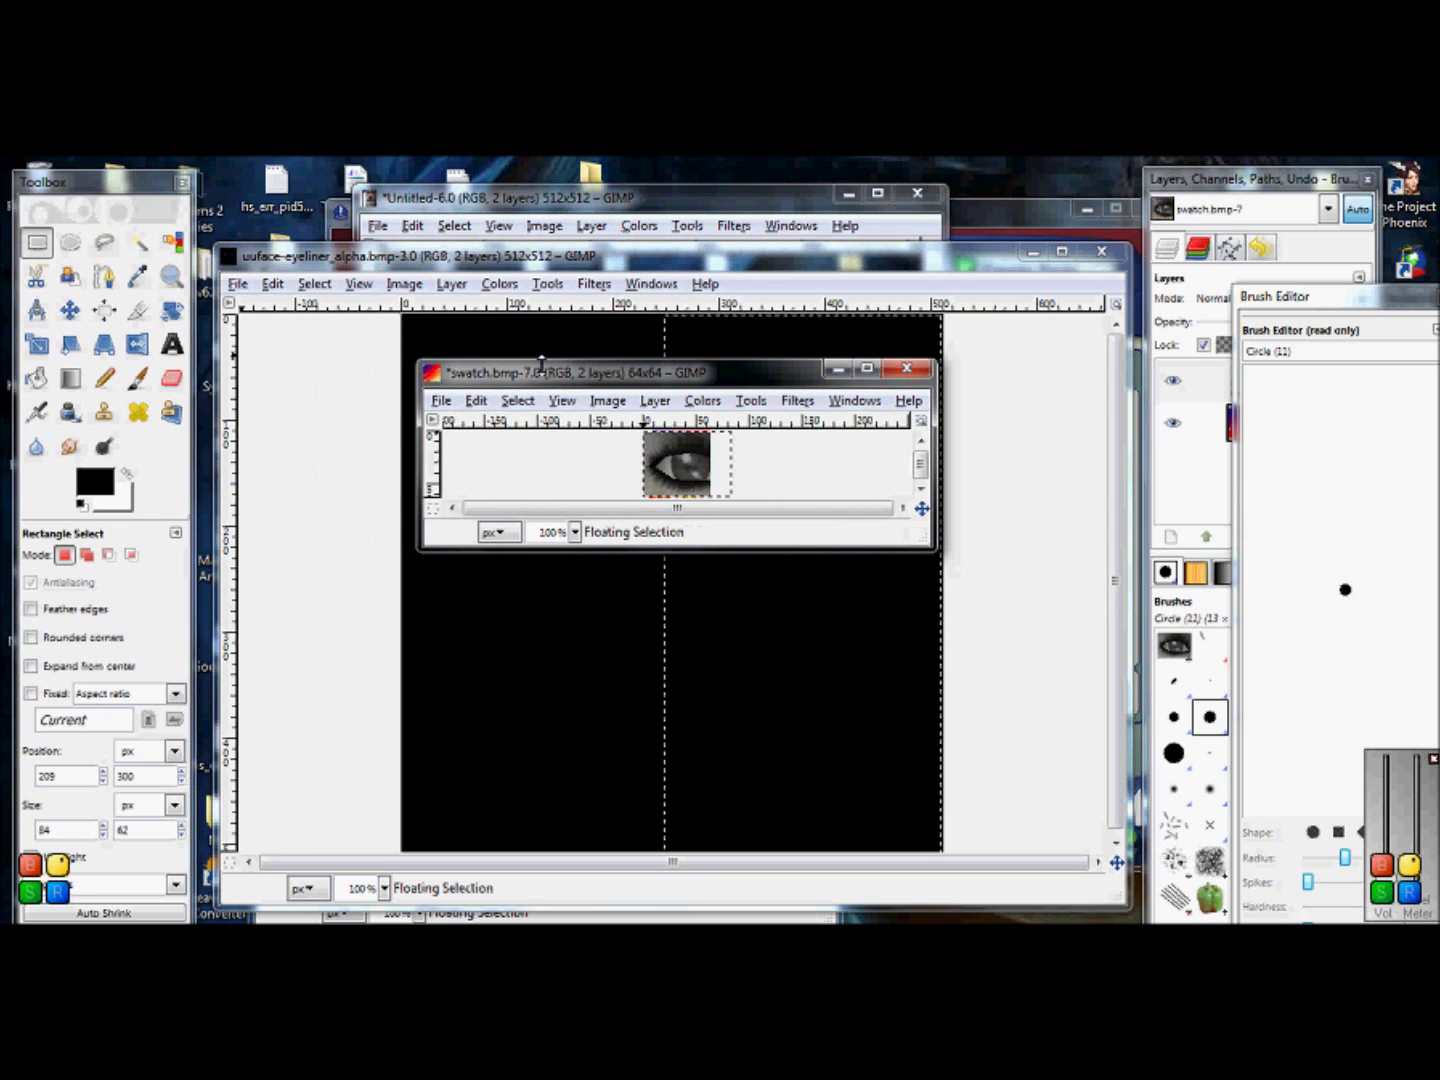
left_click(68, 310)
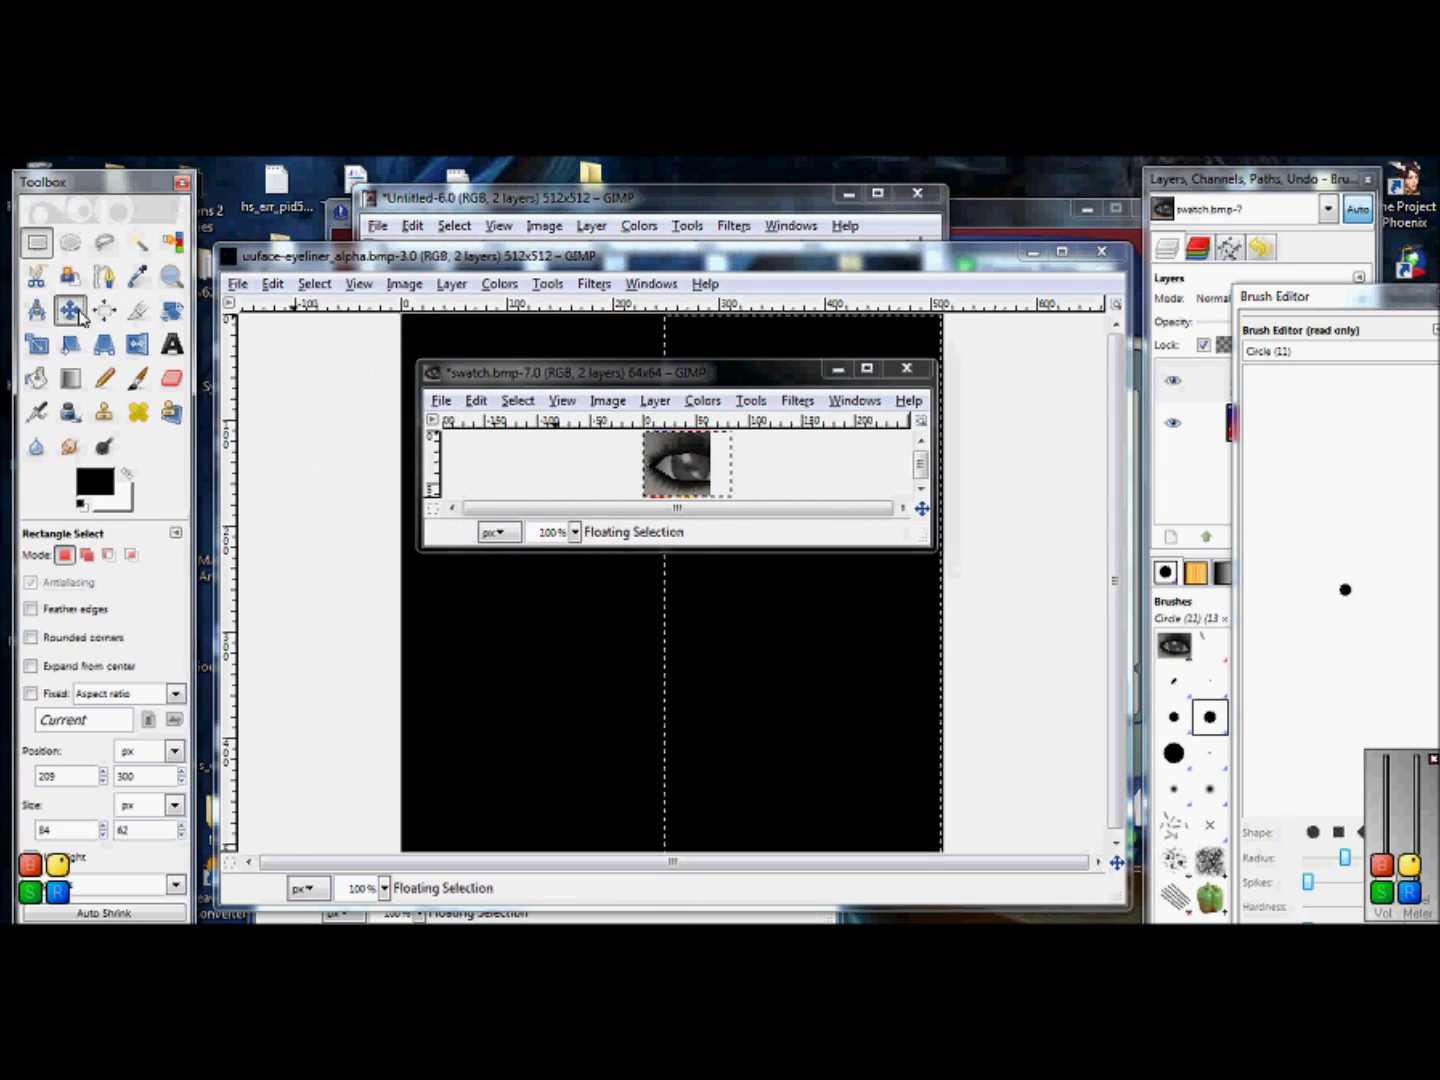
left_click(680, 485)
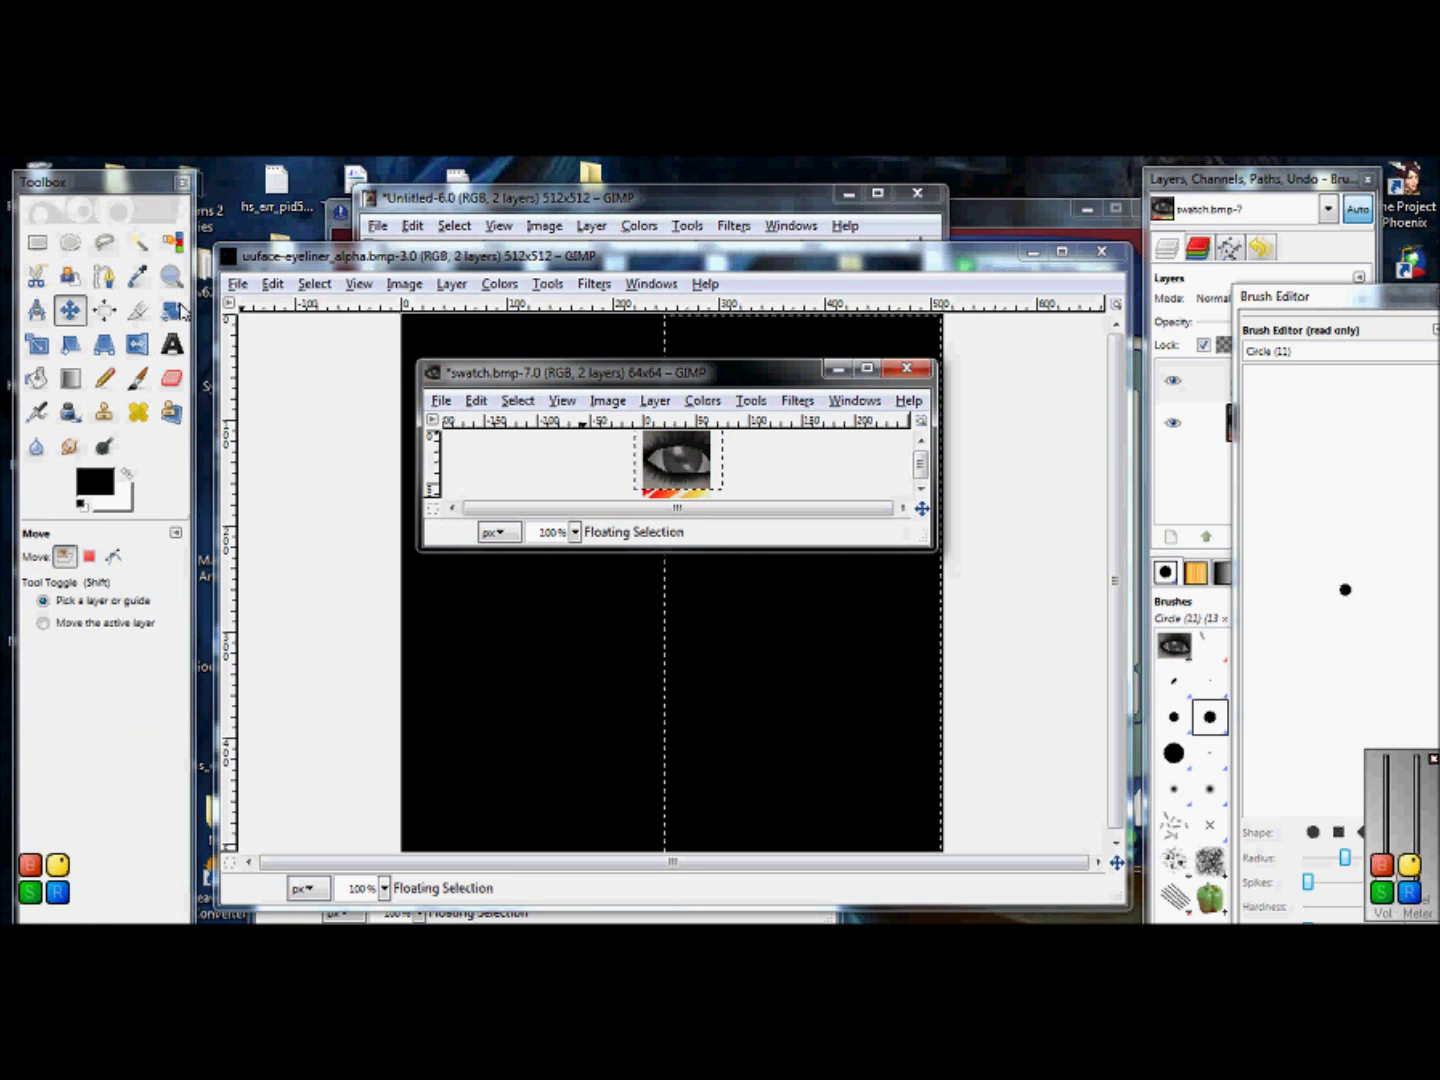
left_click(38, 344)
left_click(710, 491)
left_click_drag(713, 494, 720, 501)
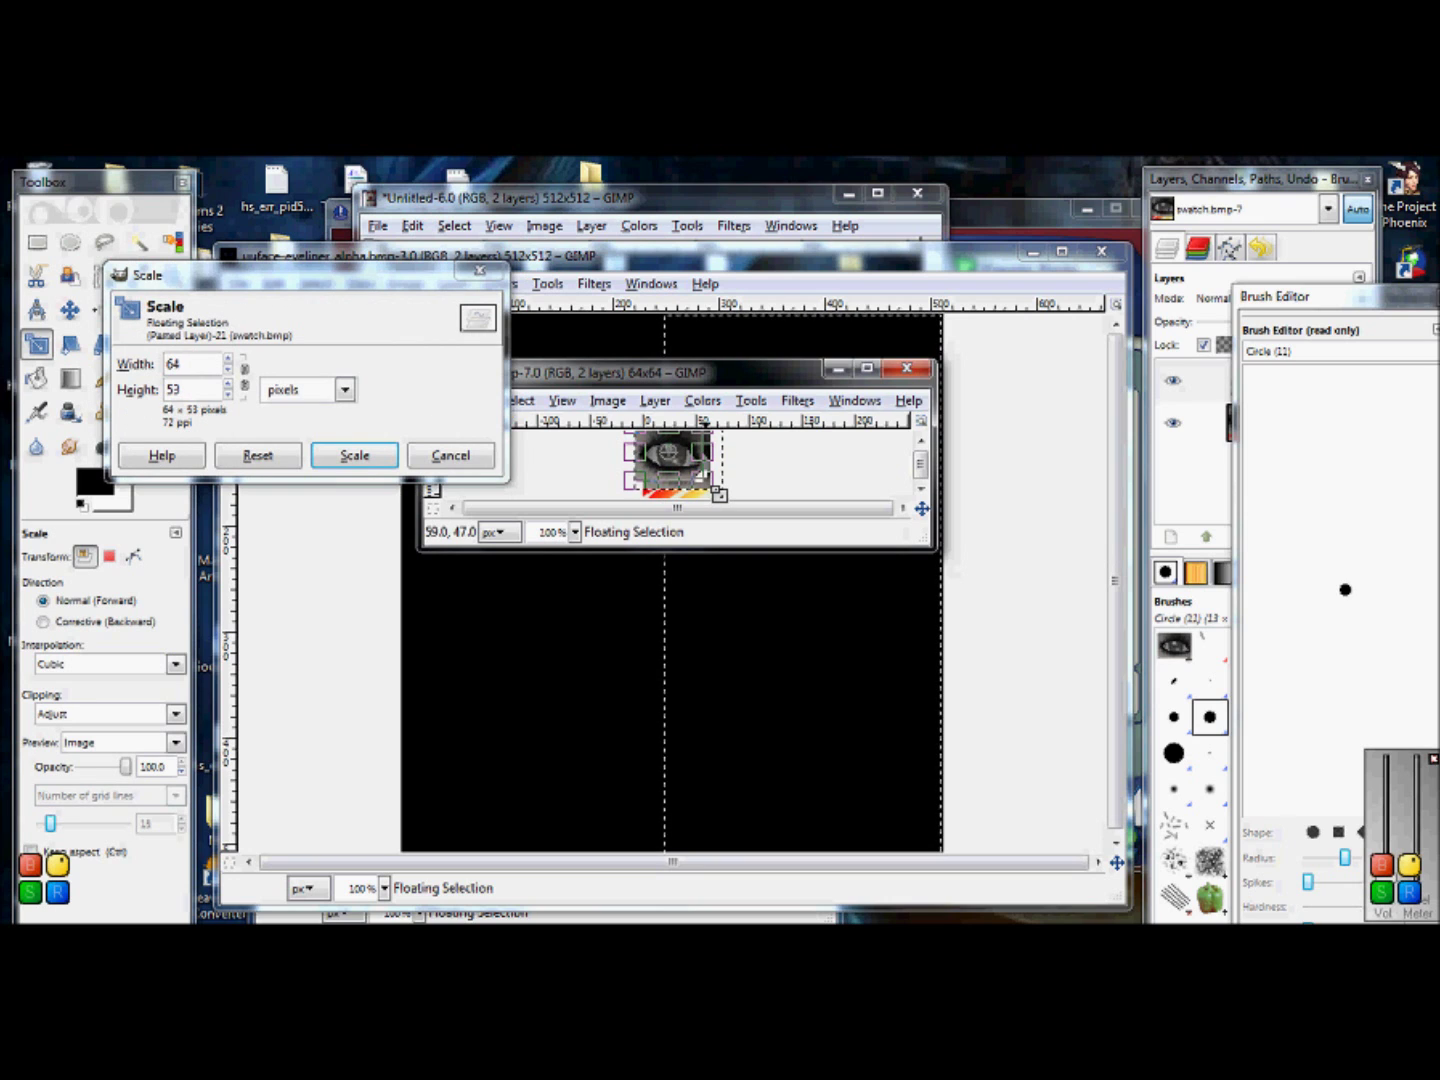
left_click(390, 454)
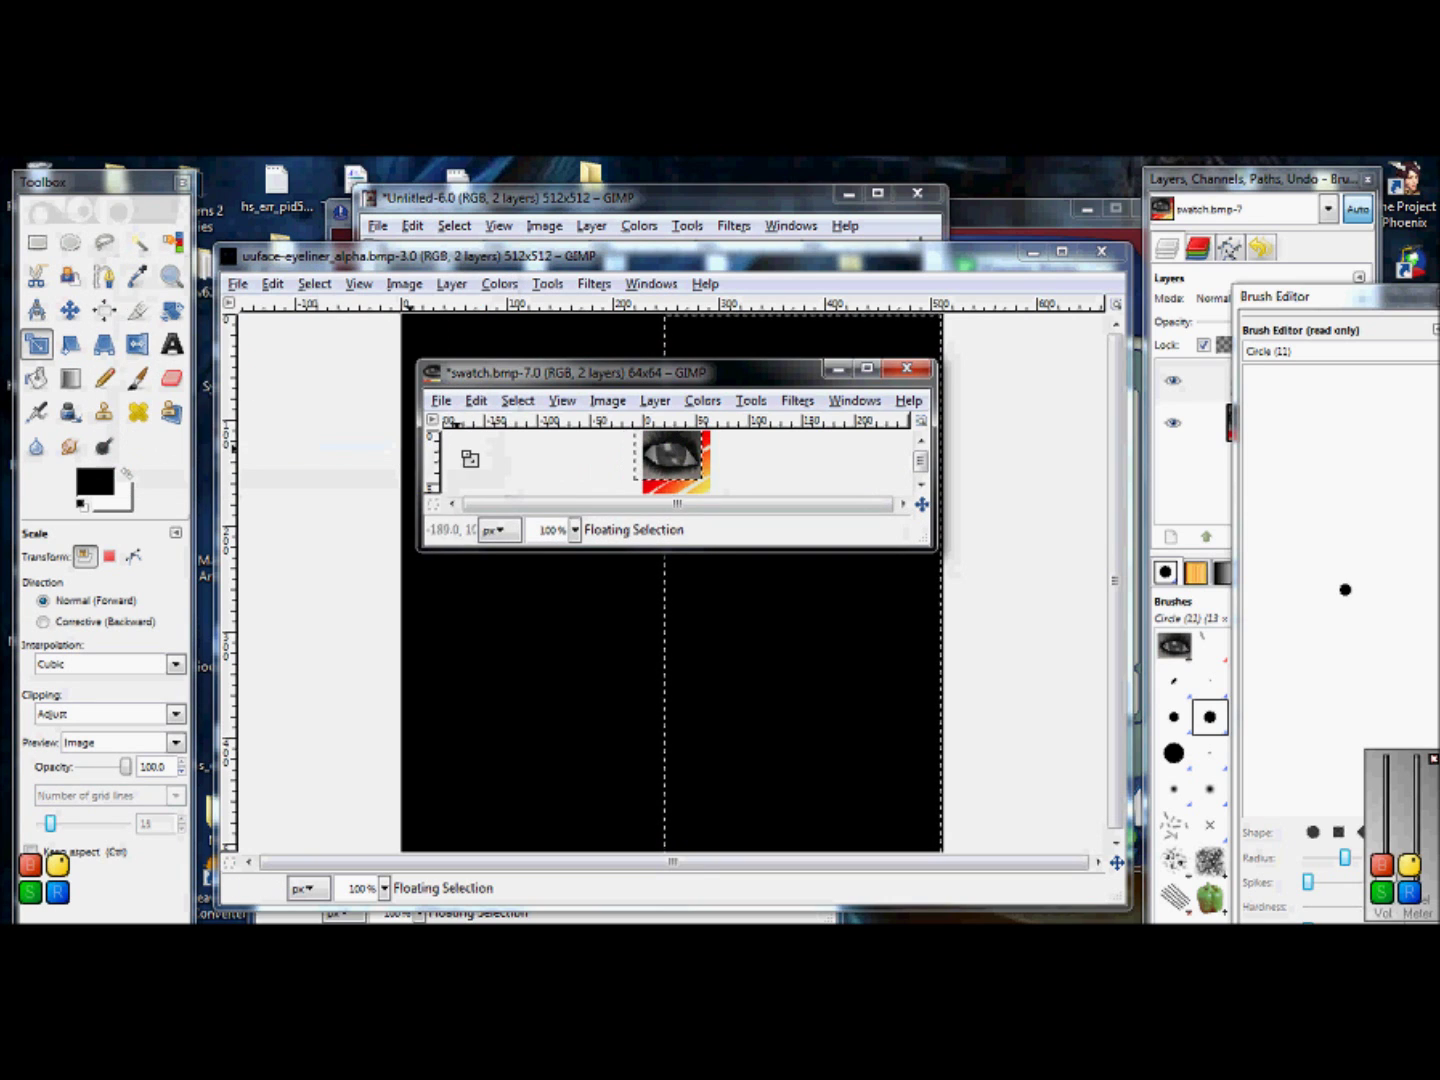
left_click(69, 310)
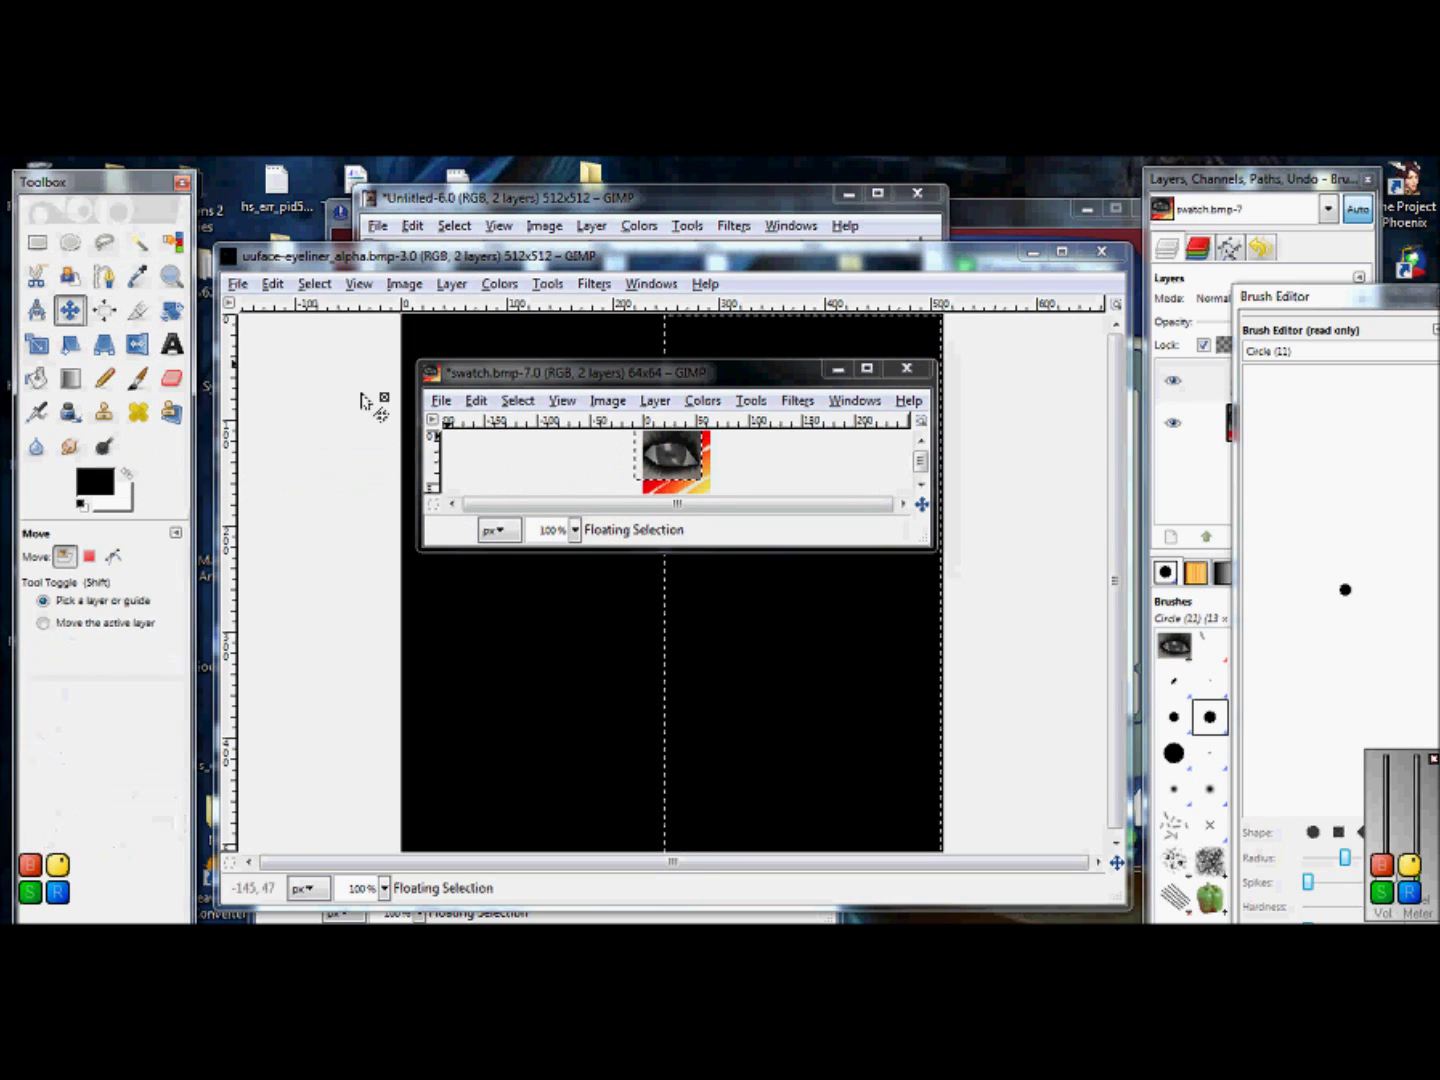
left_click_drag(646, 465, 647, 465)
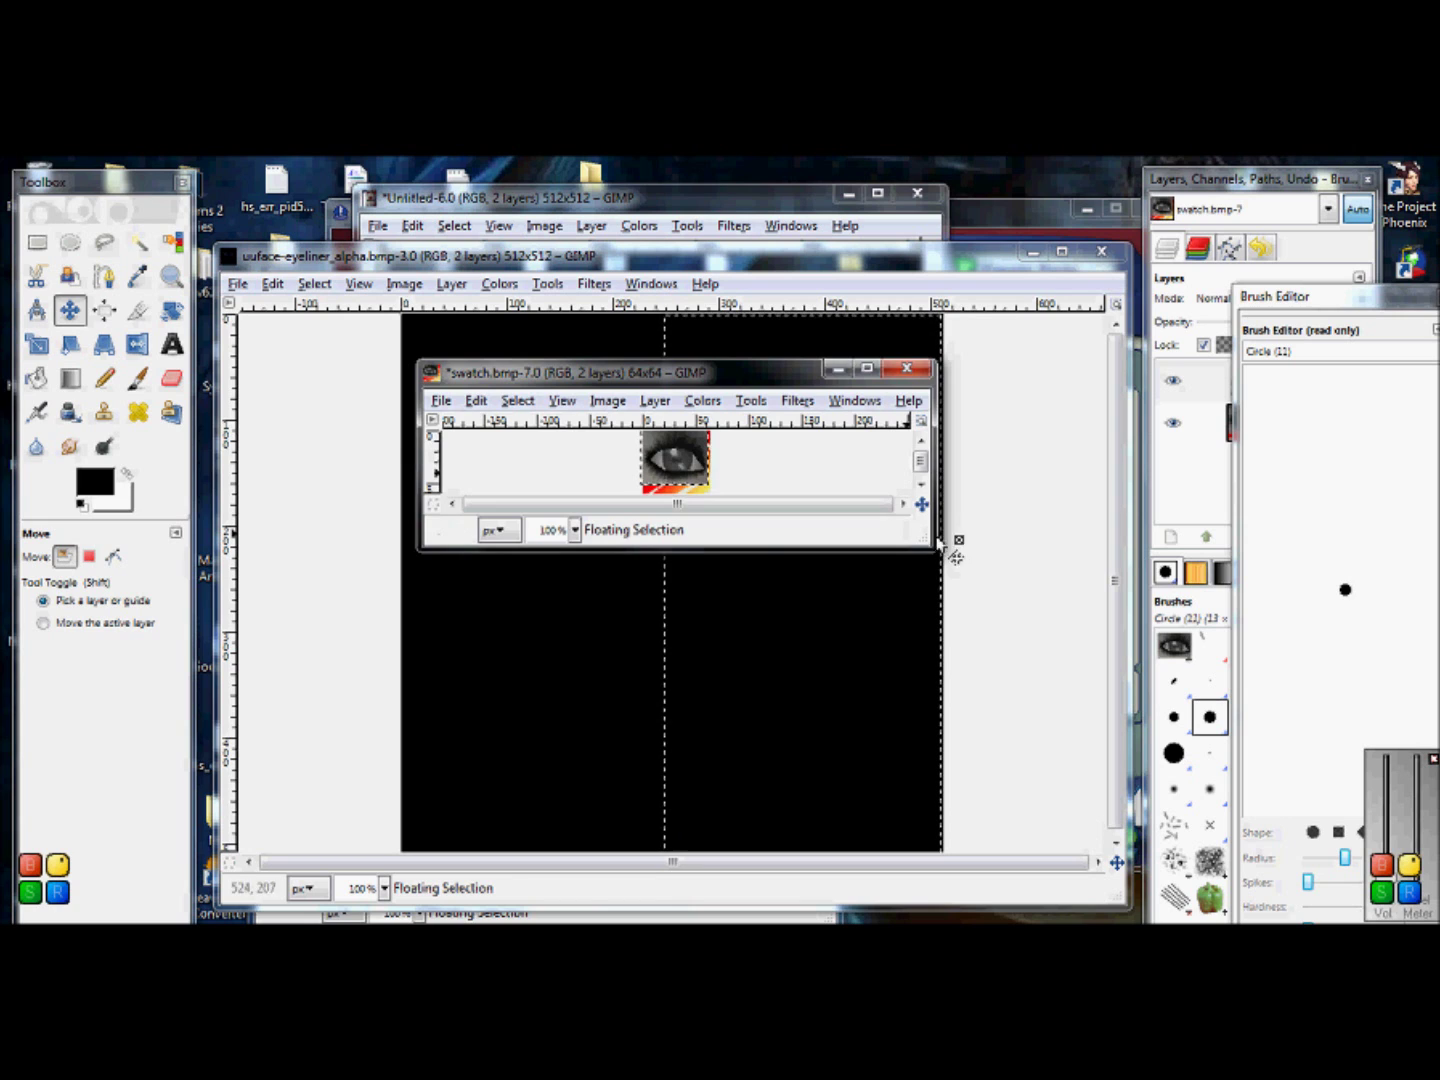
Step: Rescale the floating eye to 65×50 so it sits across the top of the swatch
left_click_drag(931, 547, 982, 647)
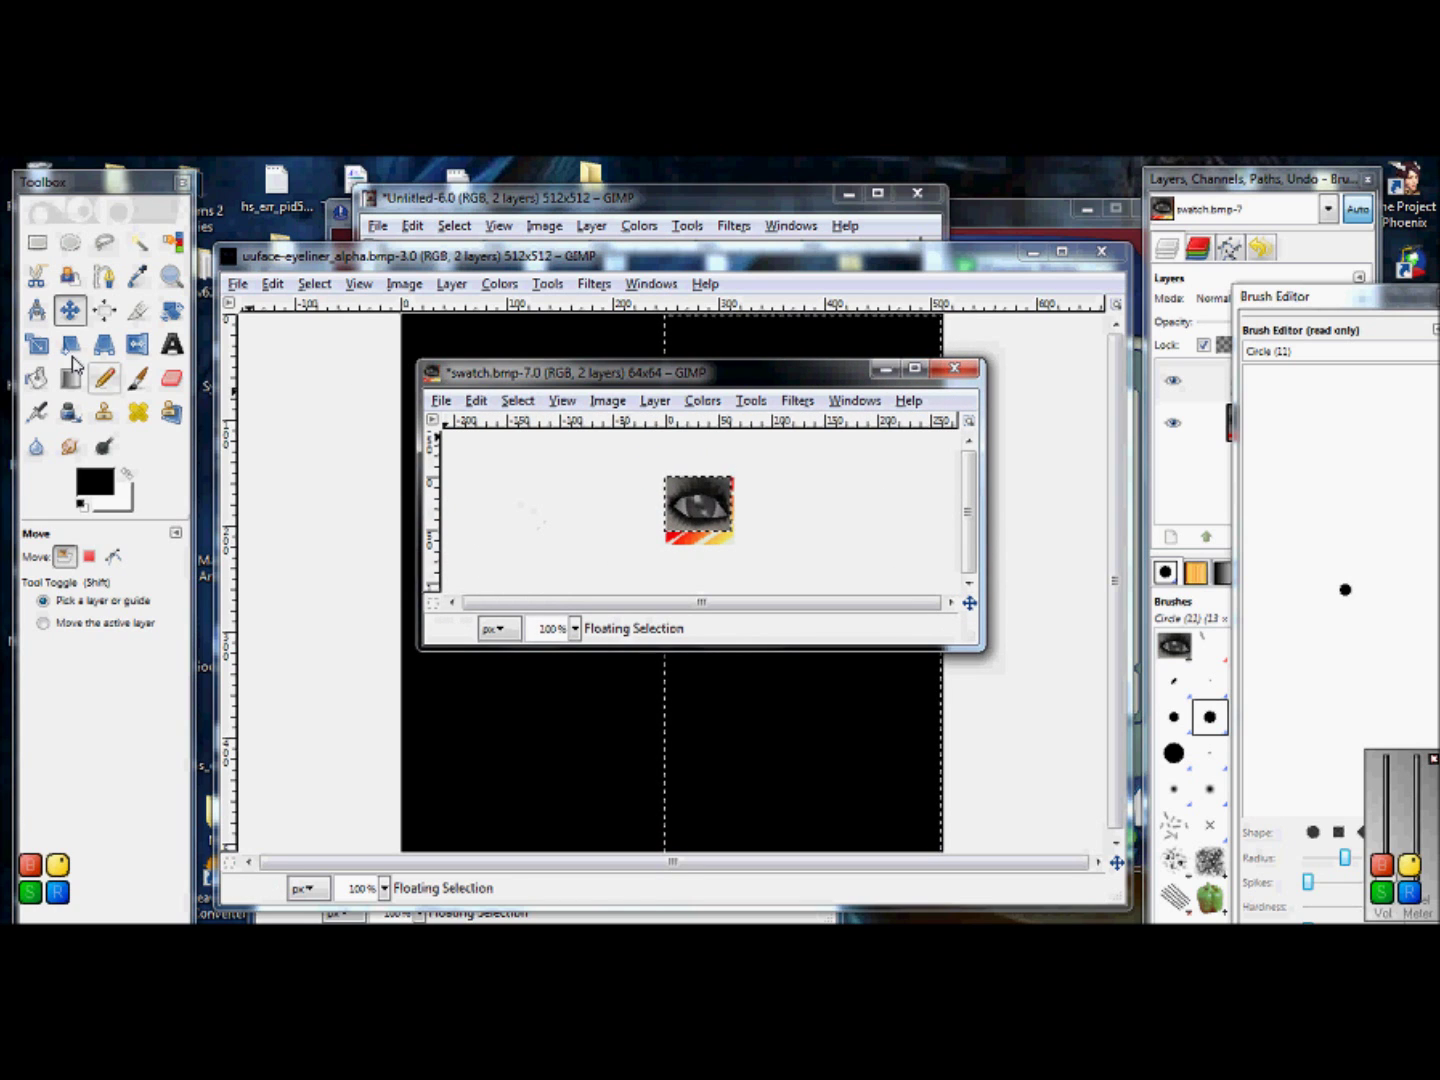
left_click(36, 344)
left_click(761, 535)
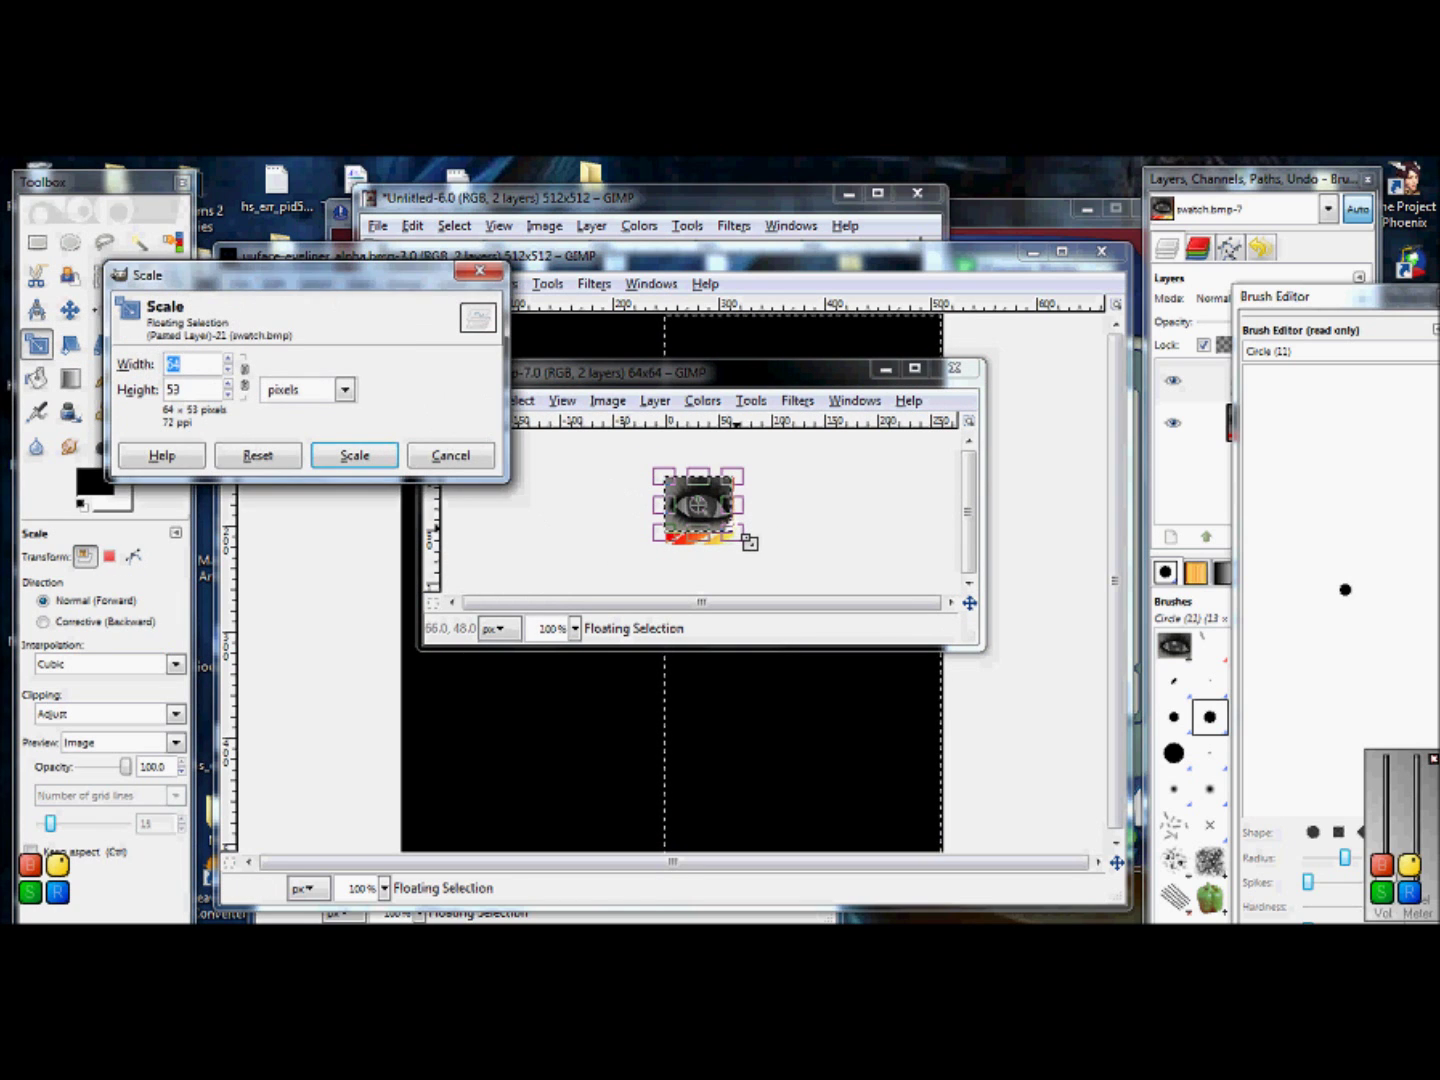
left_click(750, 543)
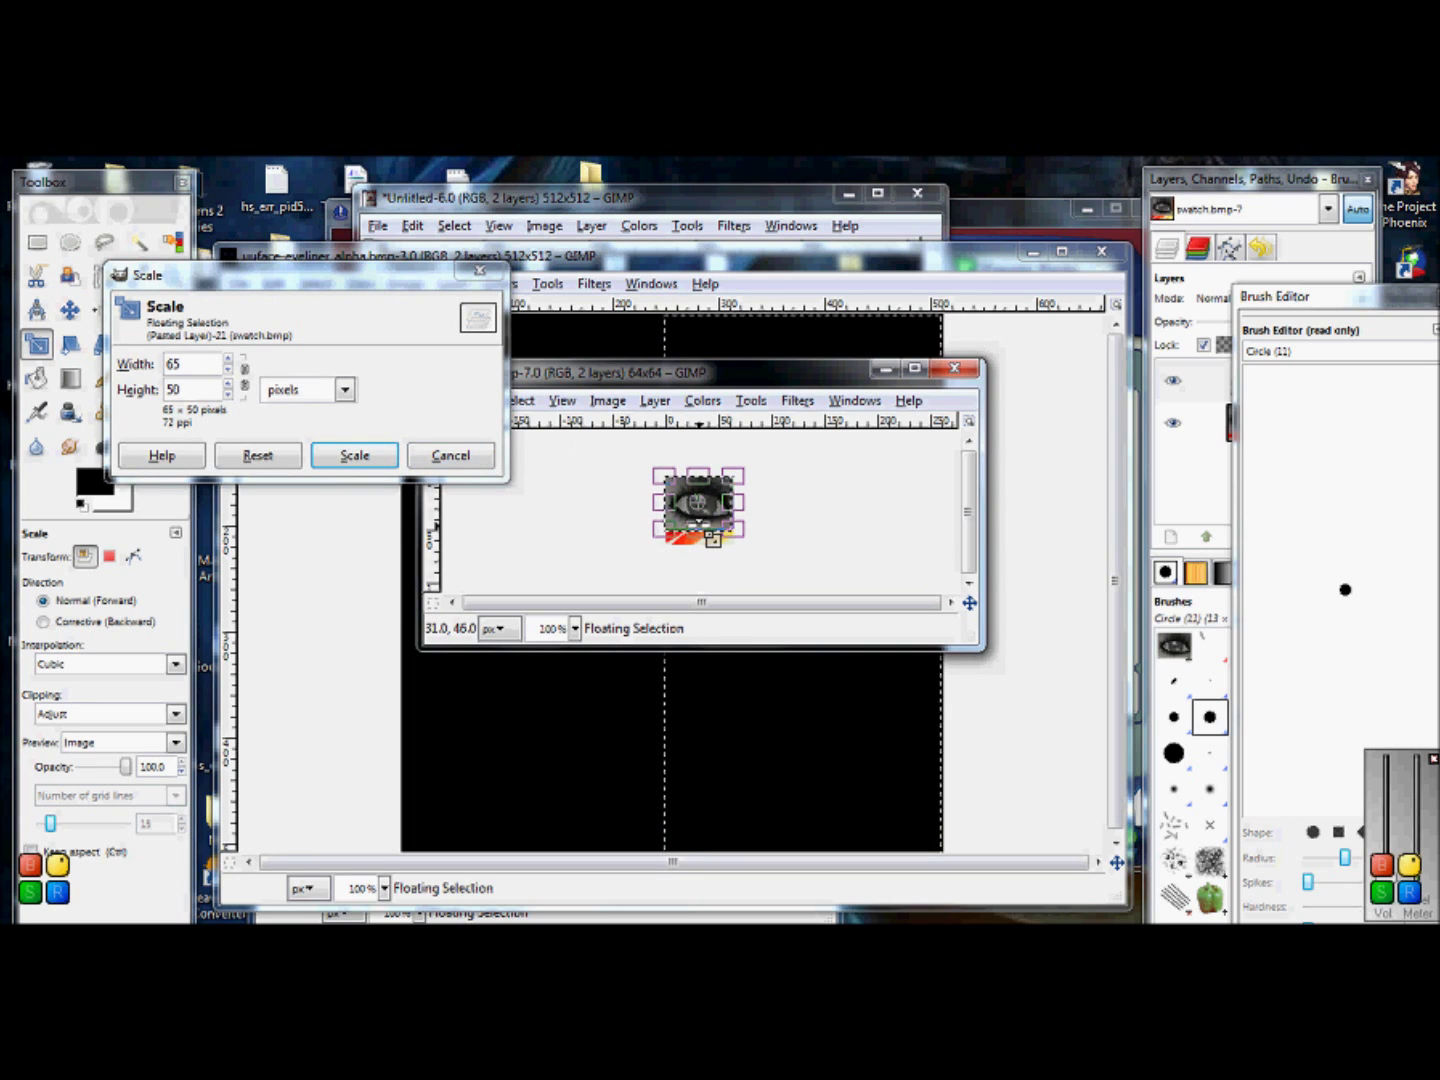
left_click(356, 454)
left_click(723, 510)
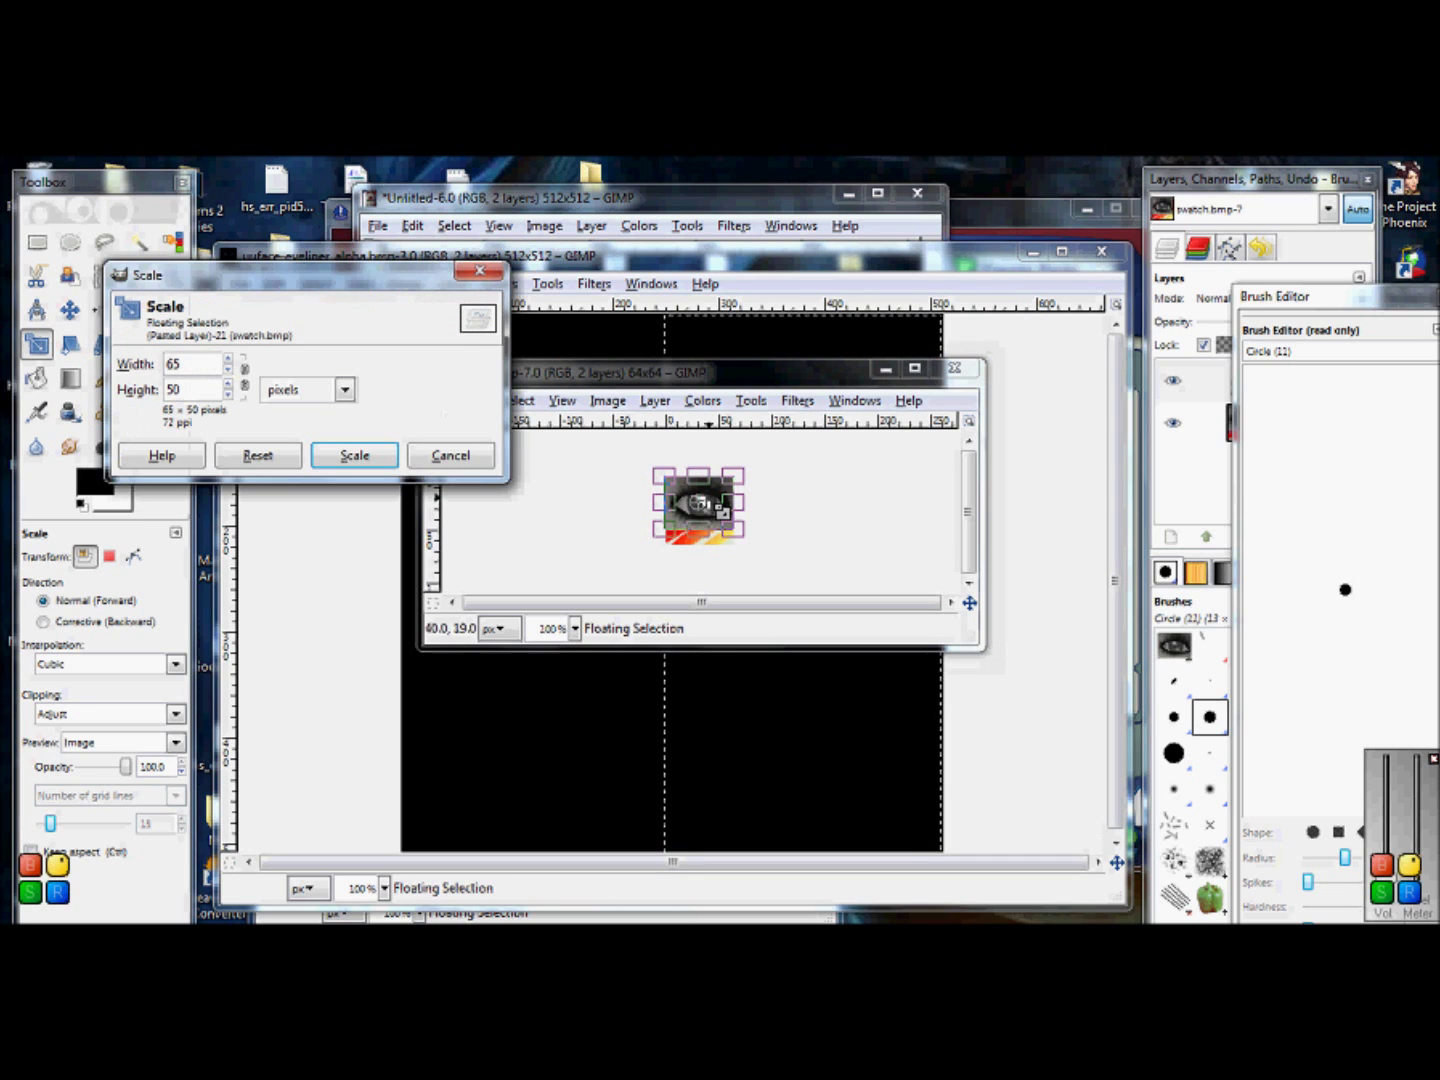
left_click(751, 543)
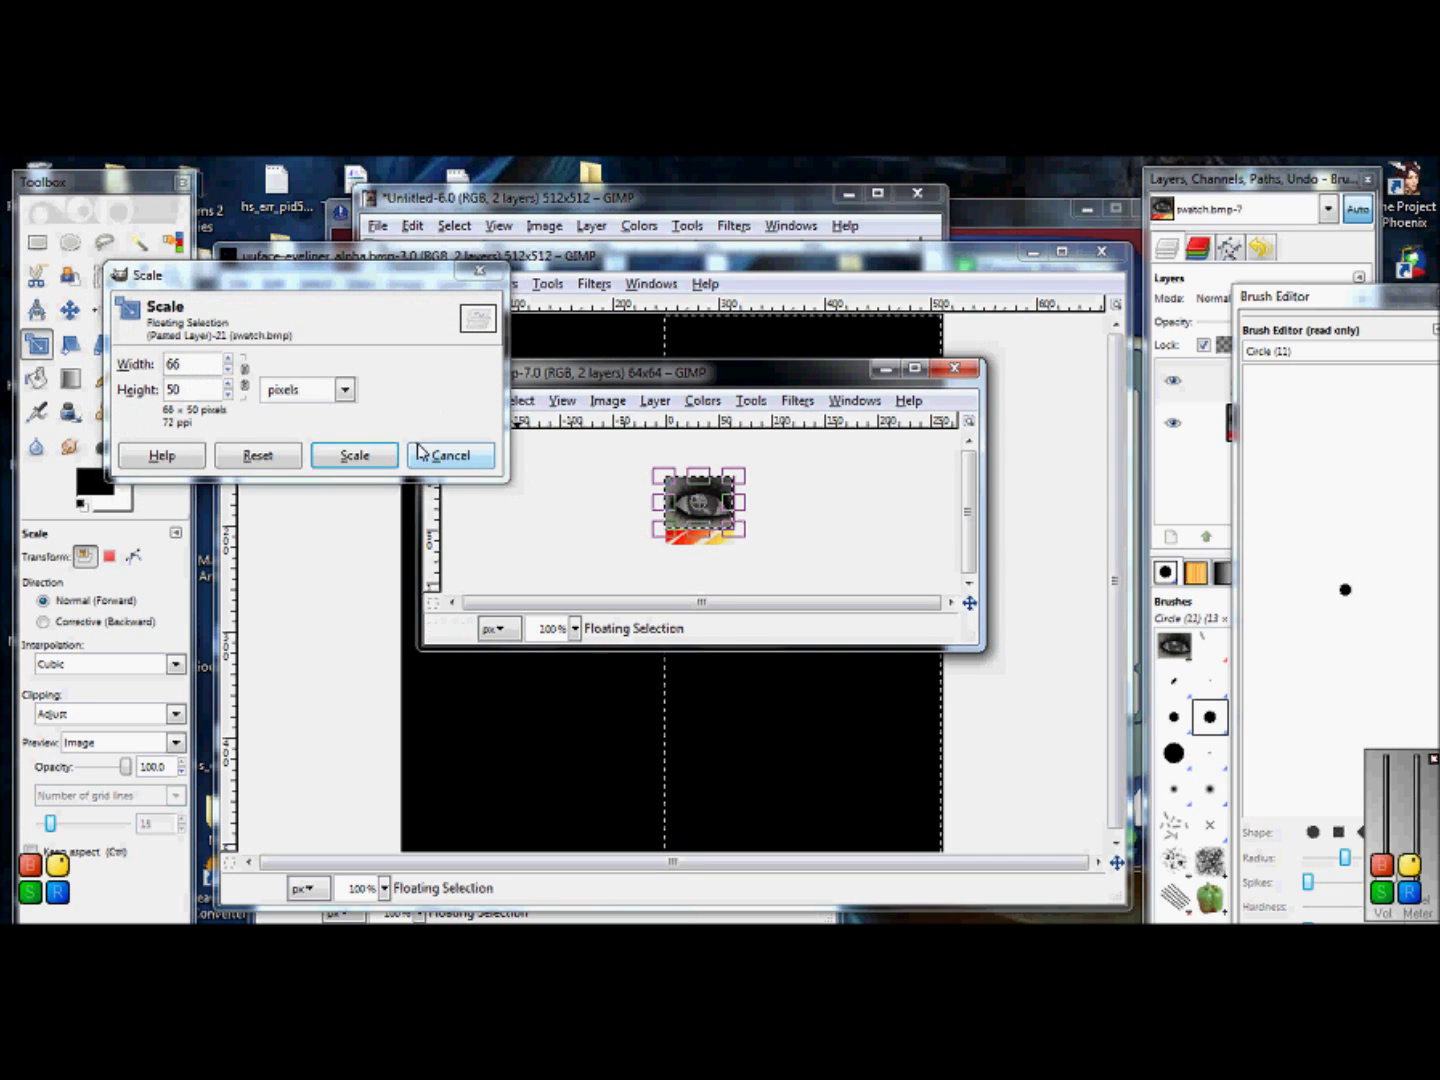
left_click(383, 454)
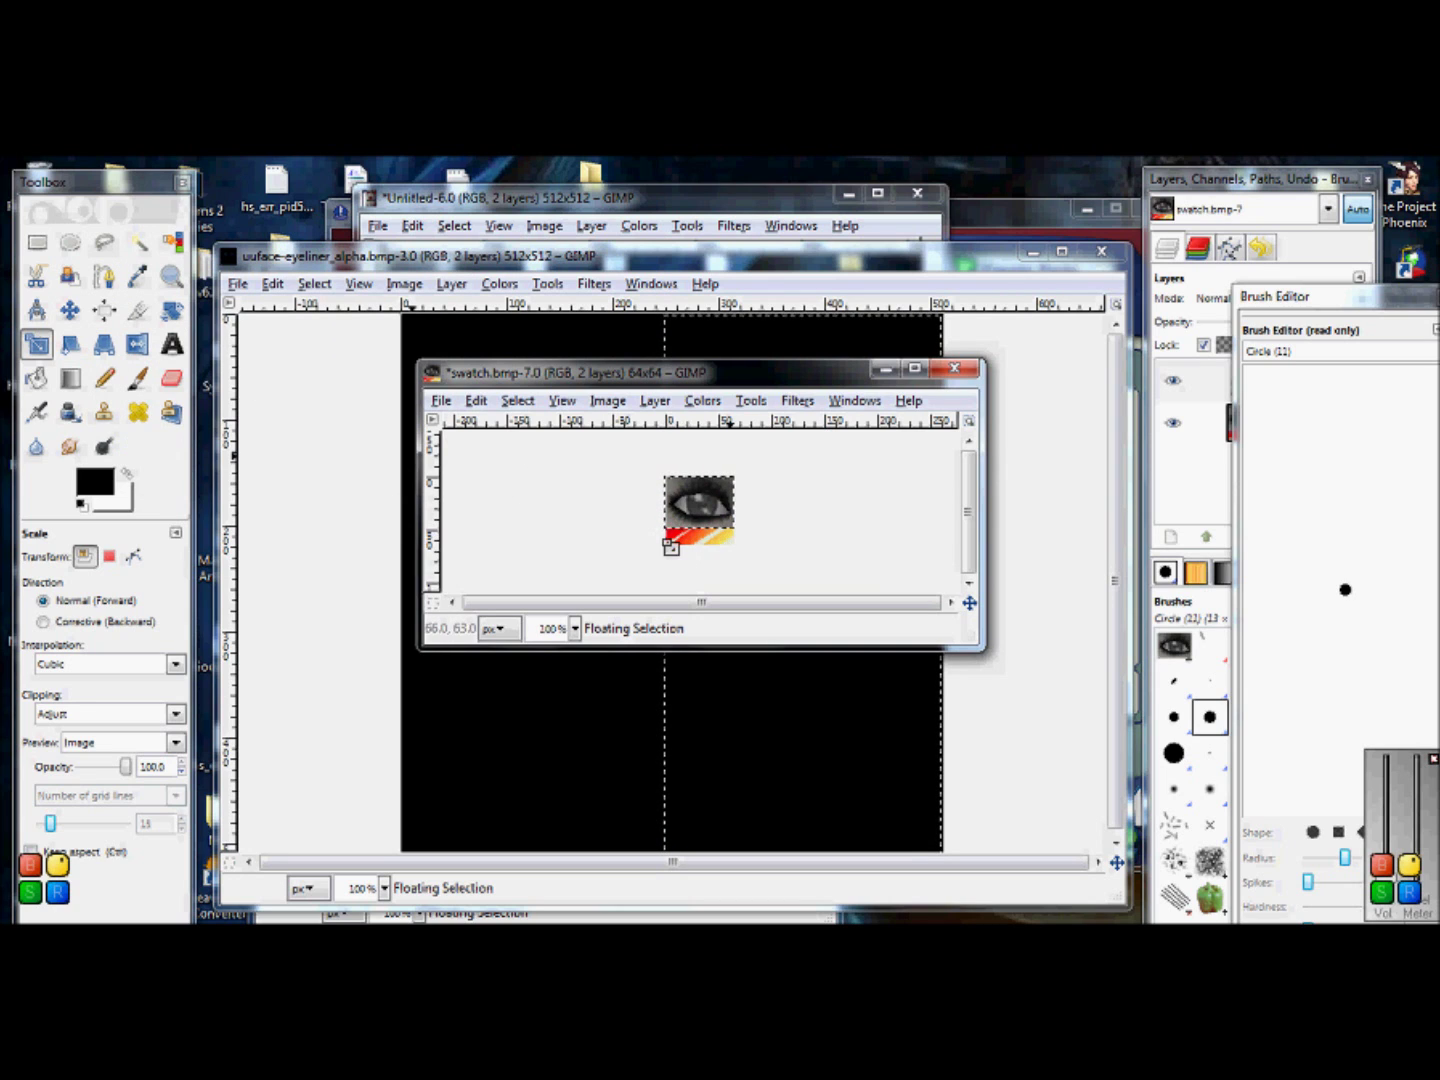
left_click(565, 532)
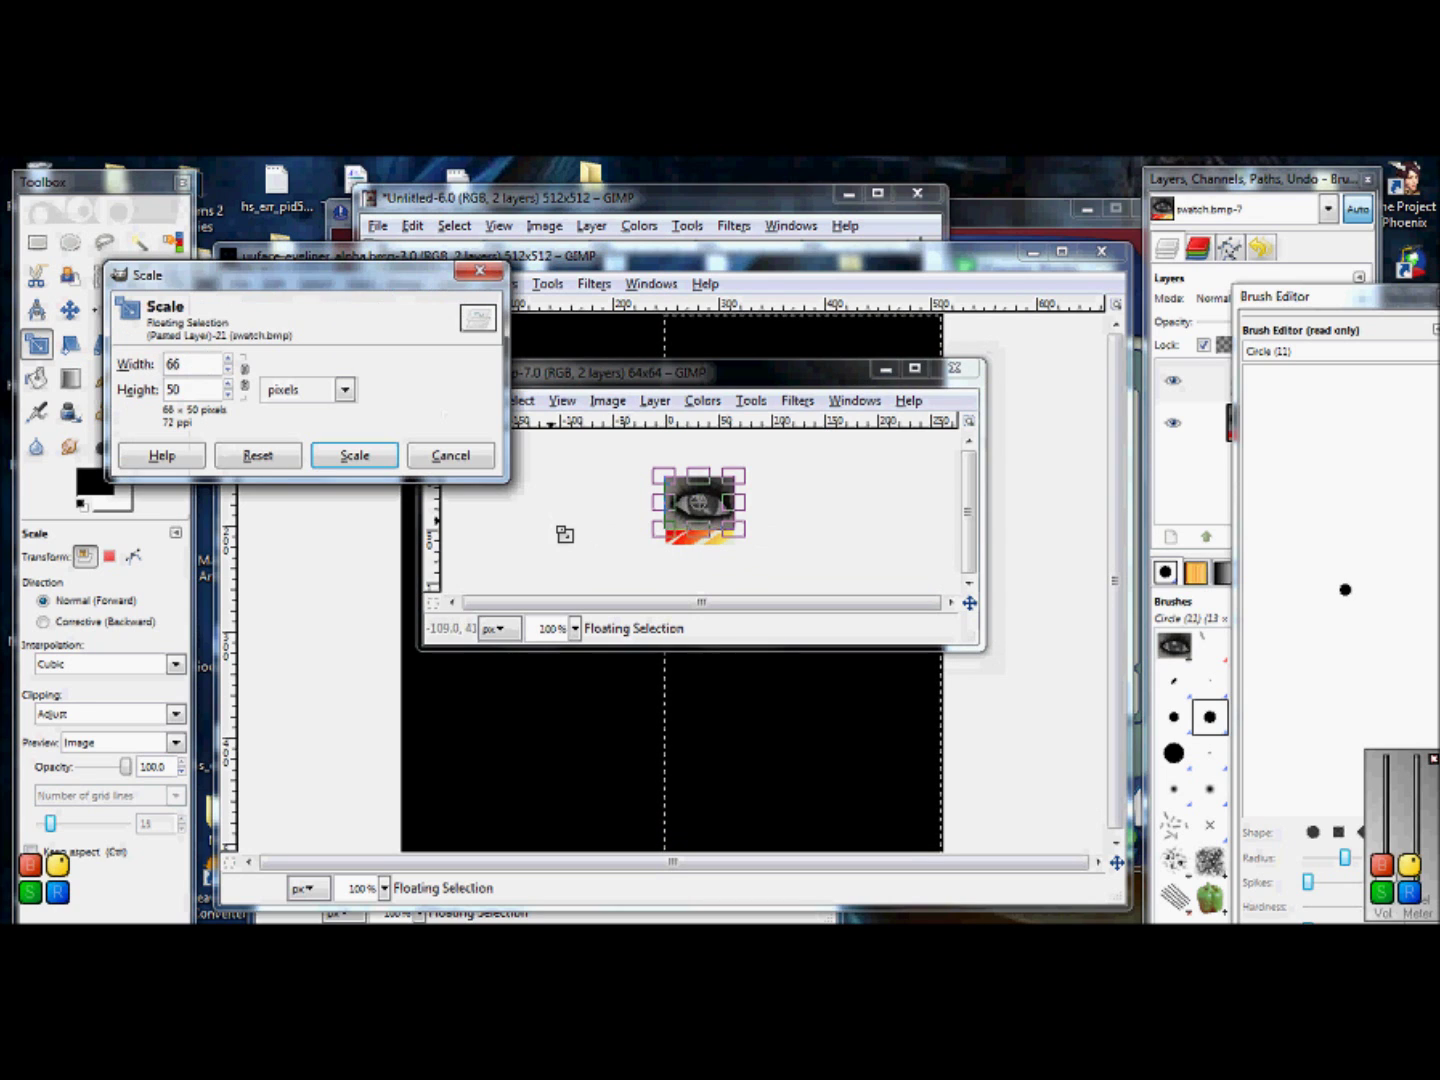
left_click(450, 455)
Step: Anchor the eye and paint the red-yellow bottom strip black with a size 10 brush
left_click(37, 242)
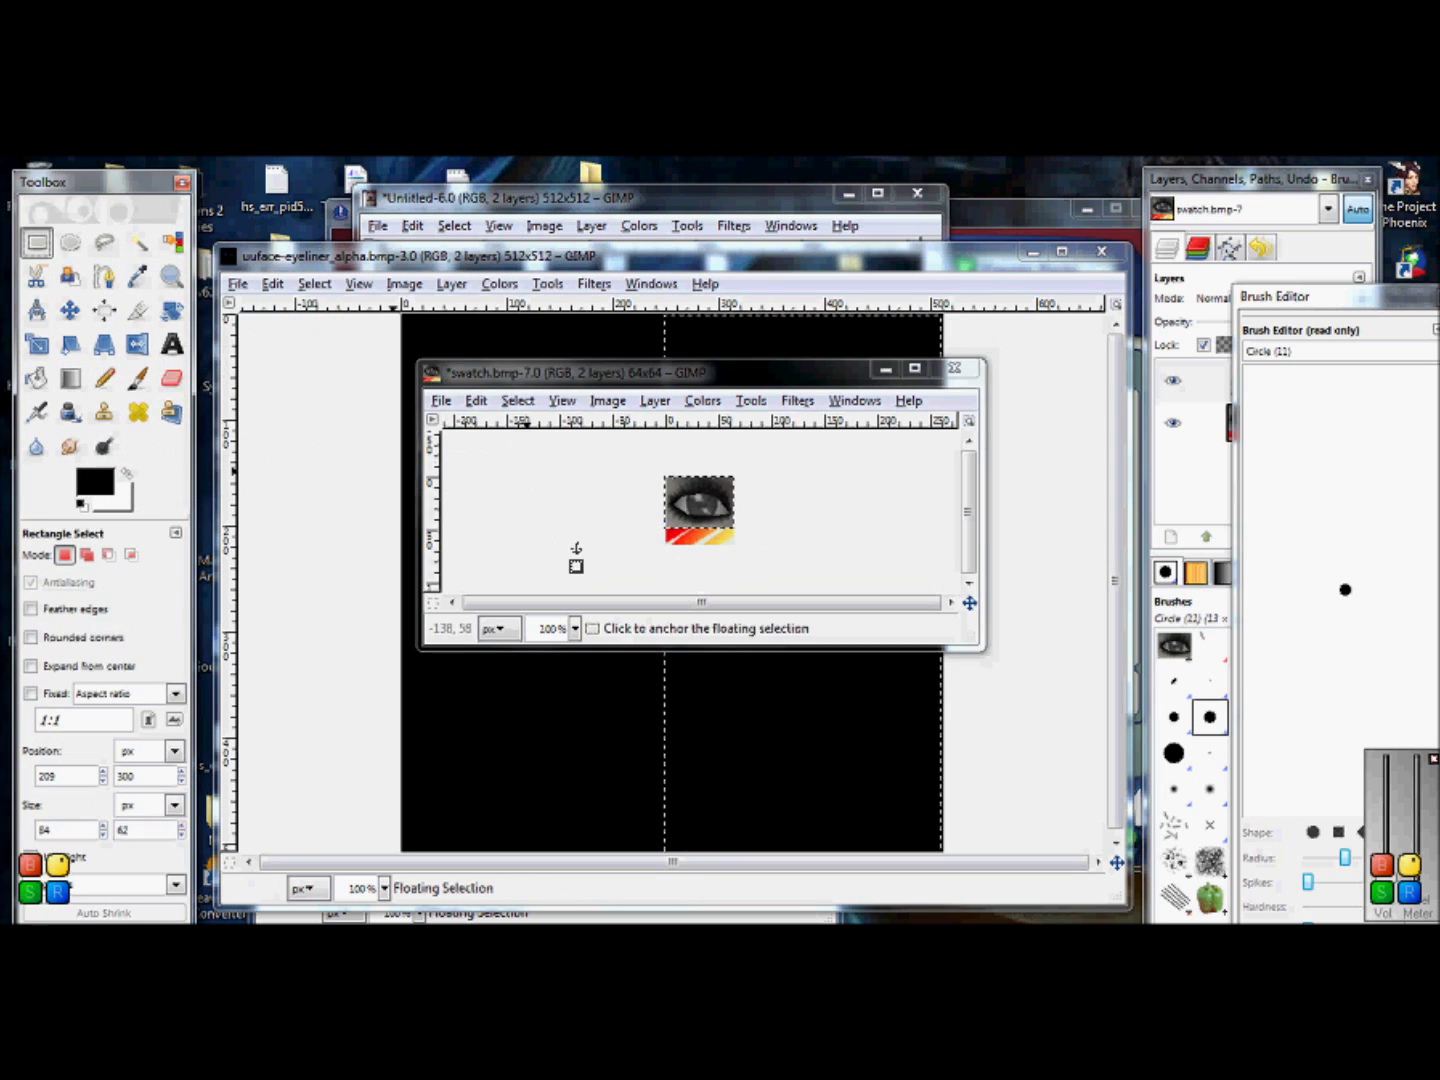
left_click(557, 550)
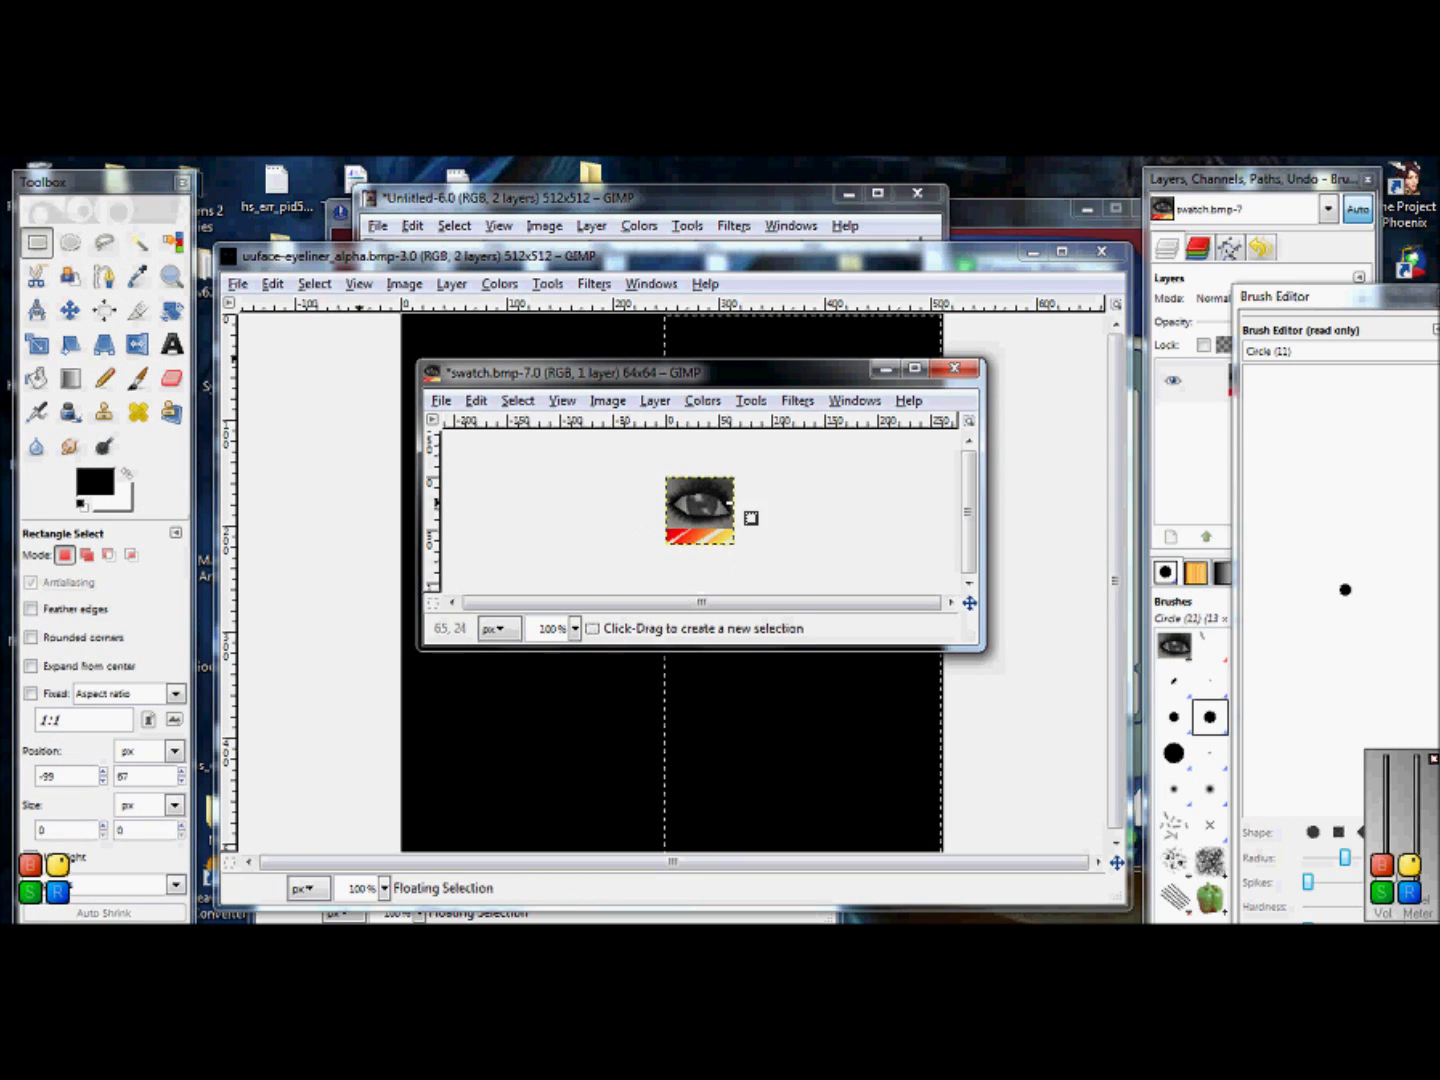
left_click_drag(748, 544, 679, 560)
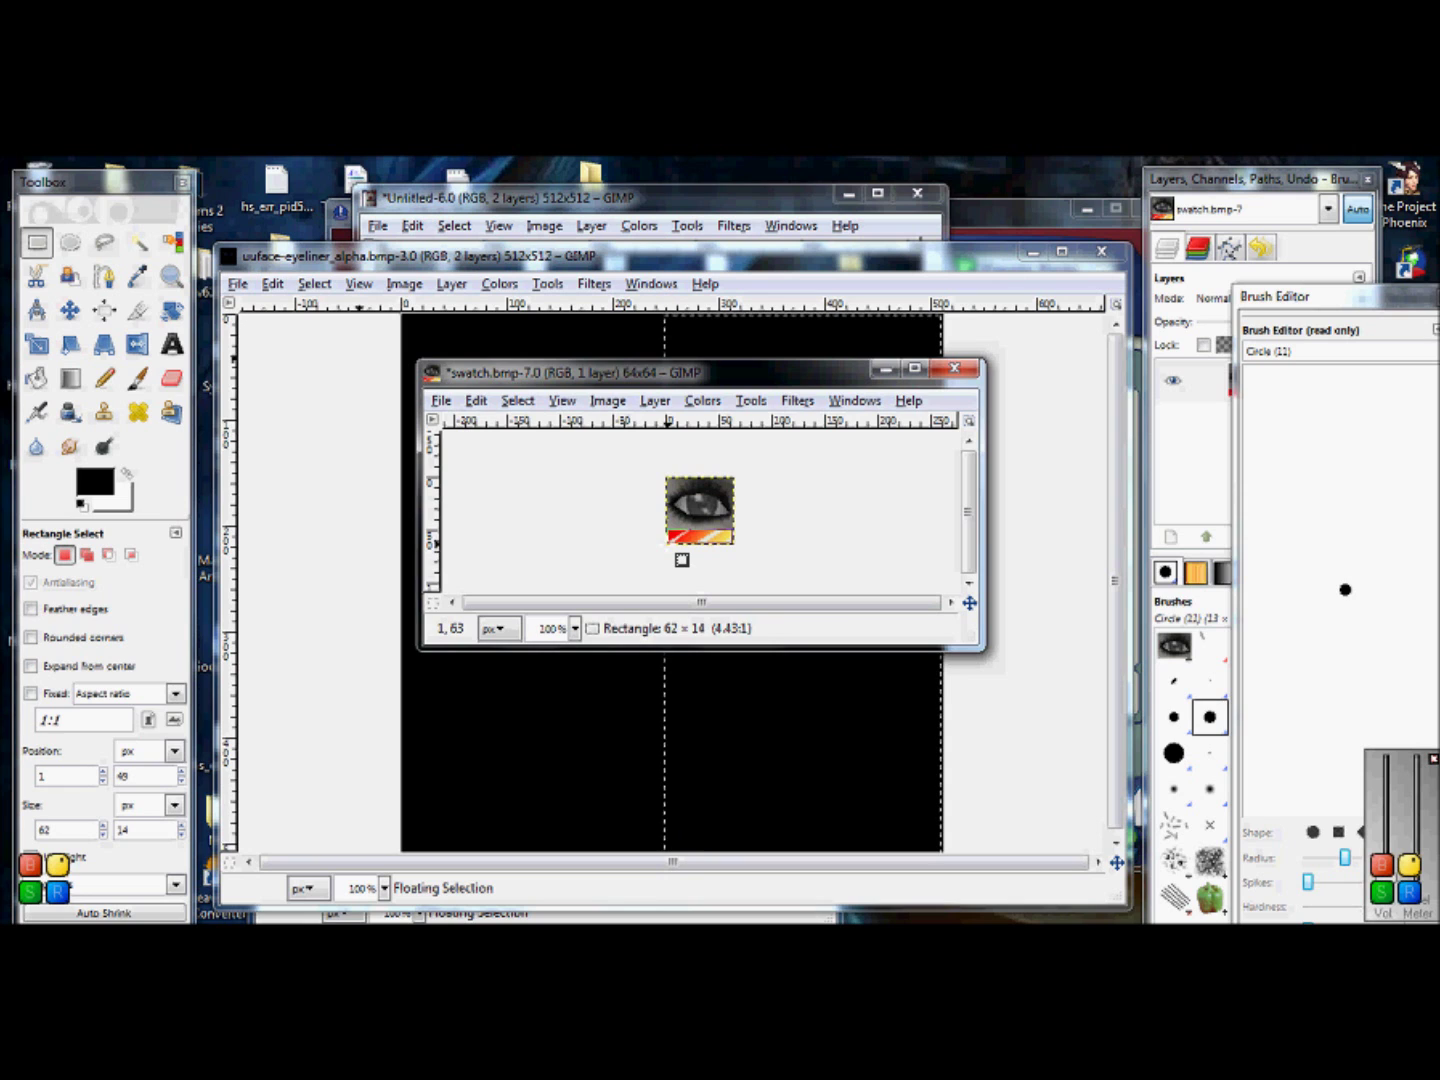
left_click_drag(682, 559, 682, 560)
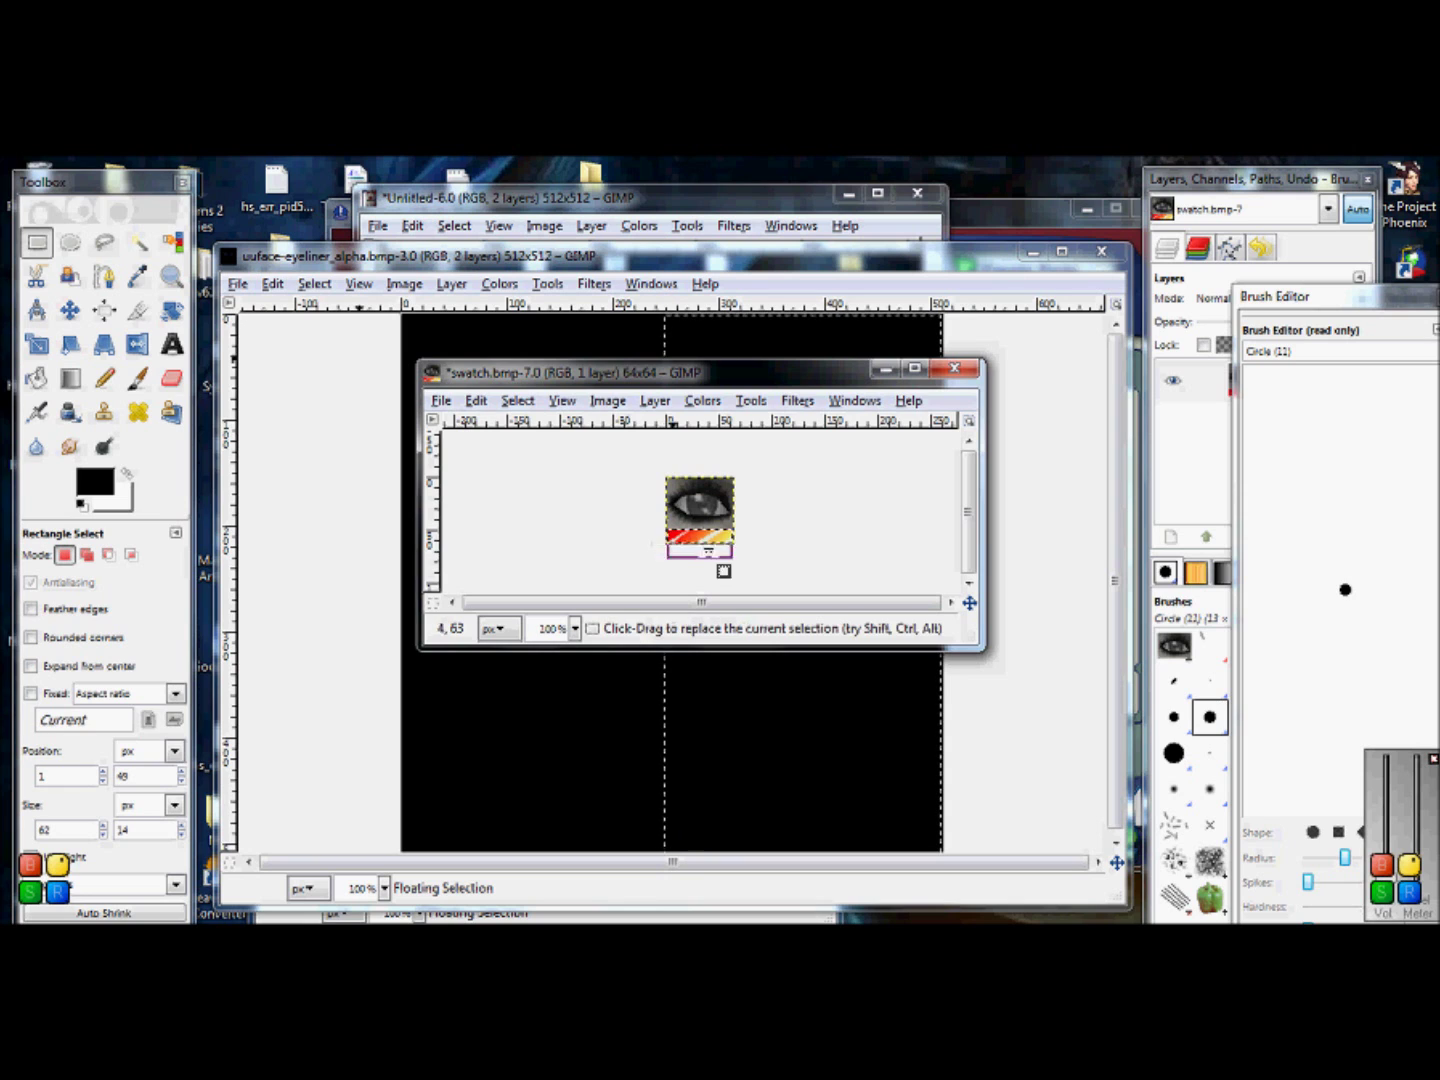
left_click(137, 378)
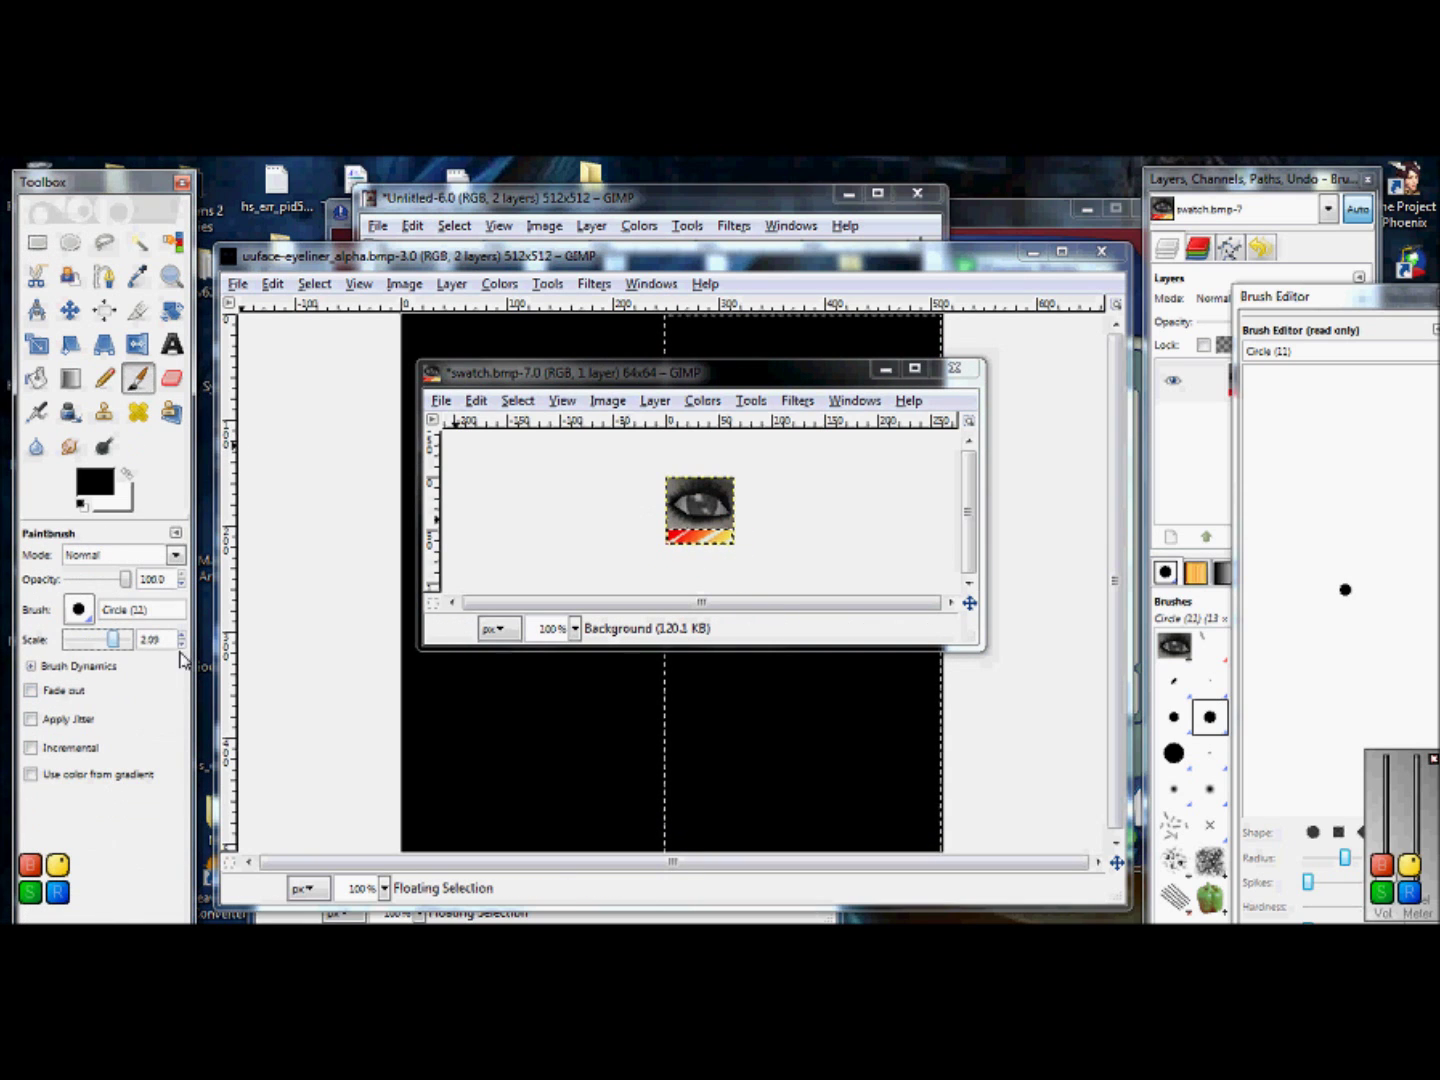
left_click_drag(112, 639, 131, 639)
left_click_drag(660, 537, 741, 536)
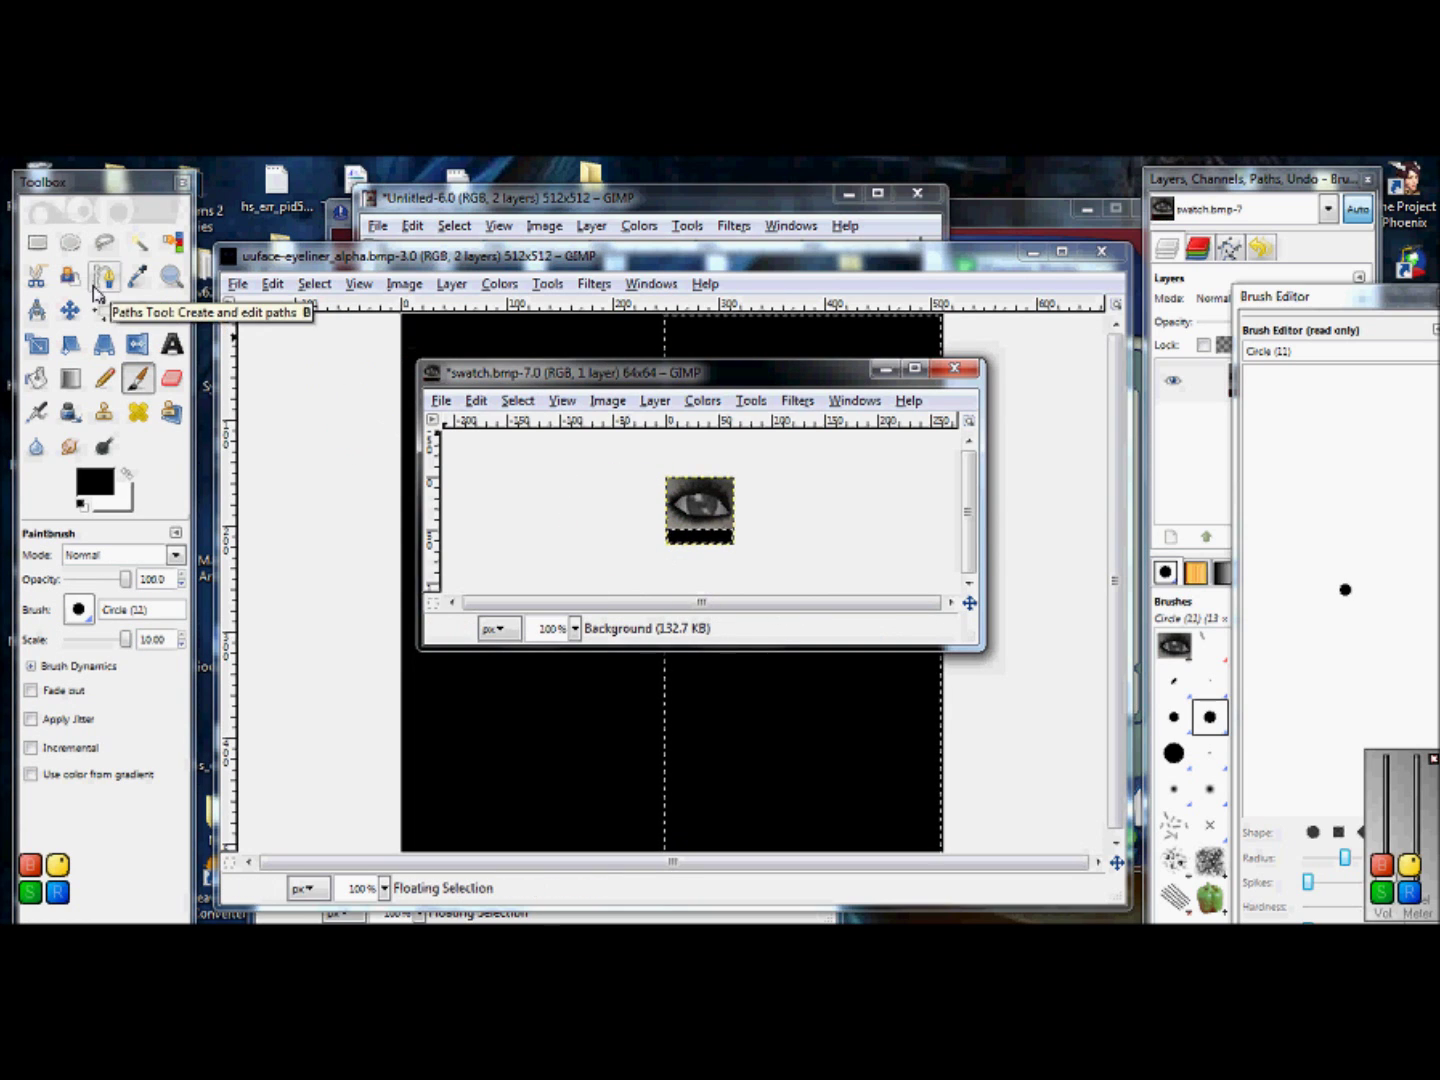
left_click(178, 346)
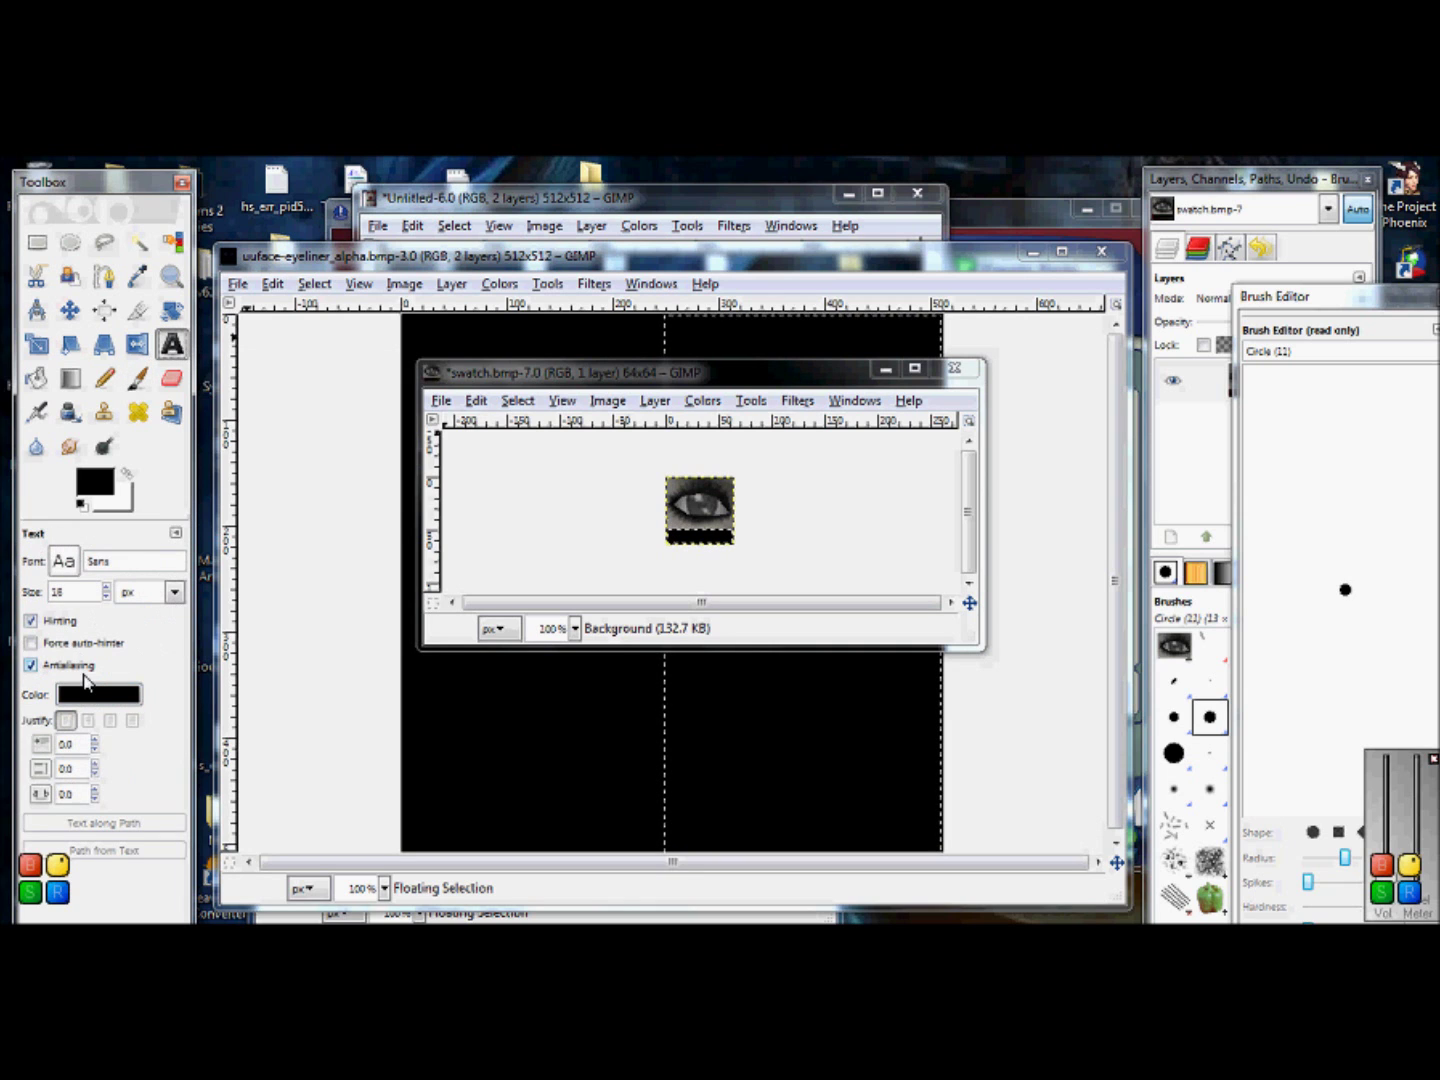
Step: Set the text colour to white and type the Npc label in a box under the eye
left_click(100, 695)
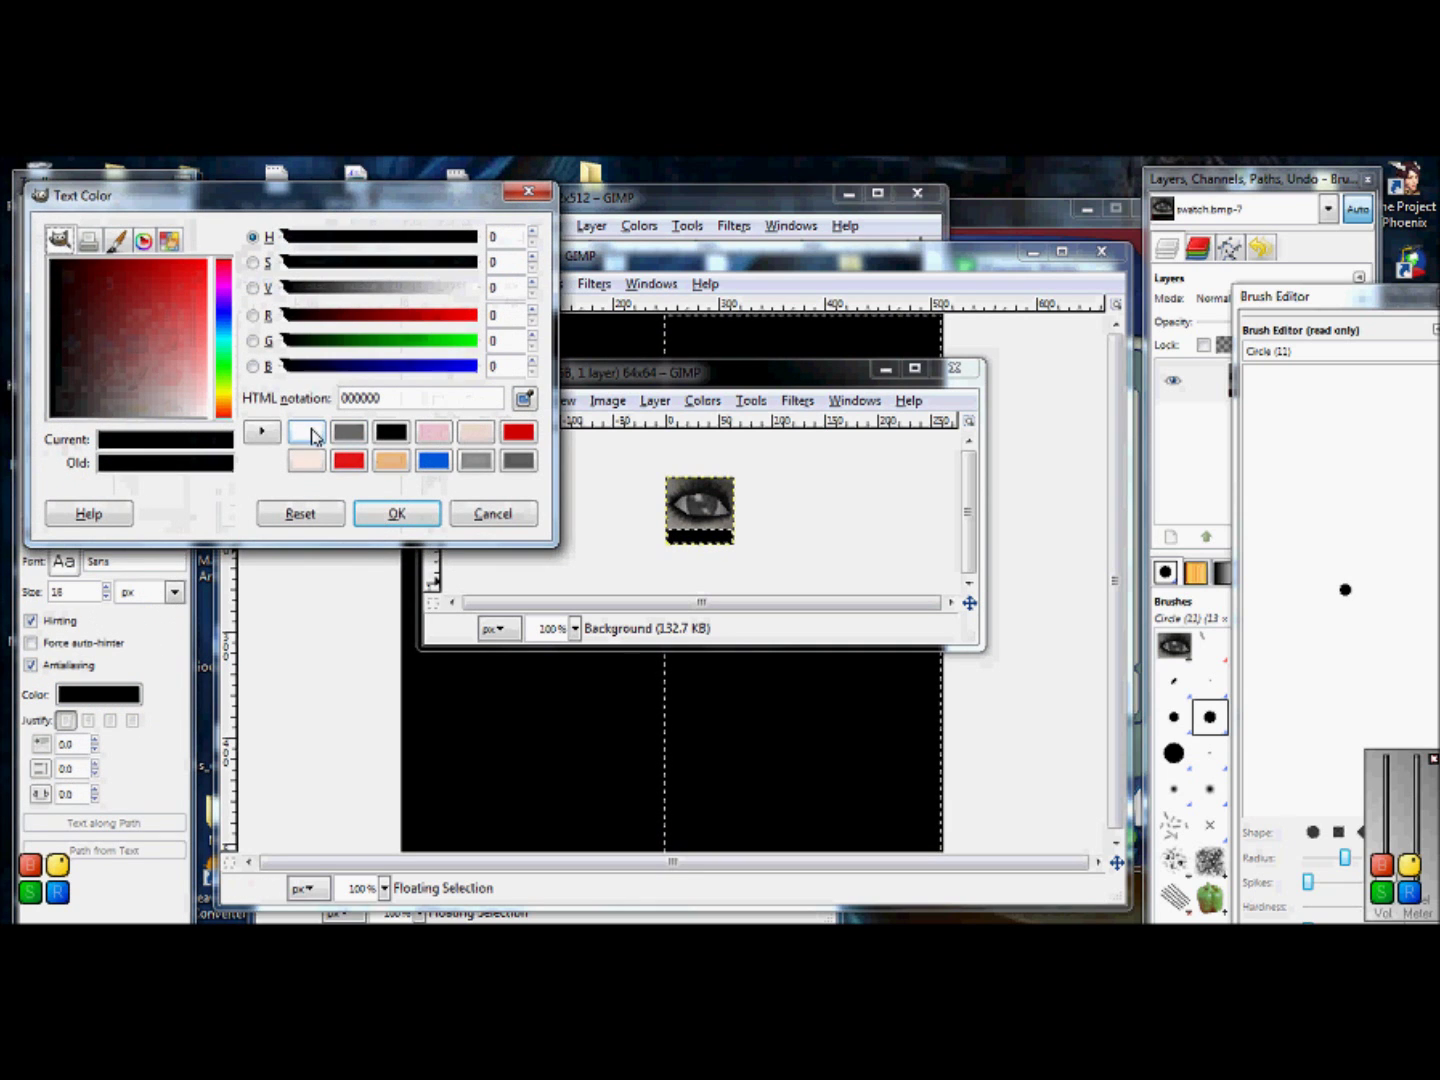
left_click(308, 431)
left_click(395, 512)
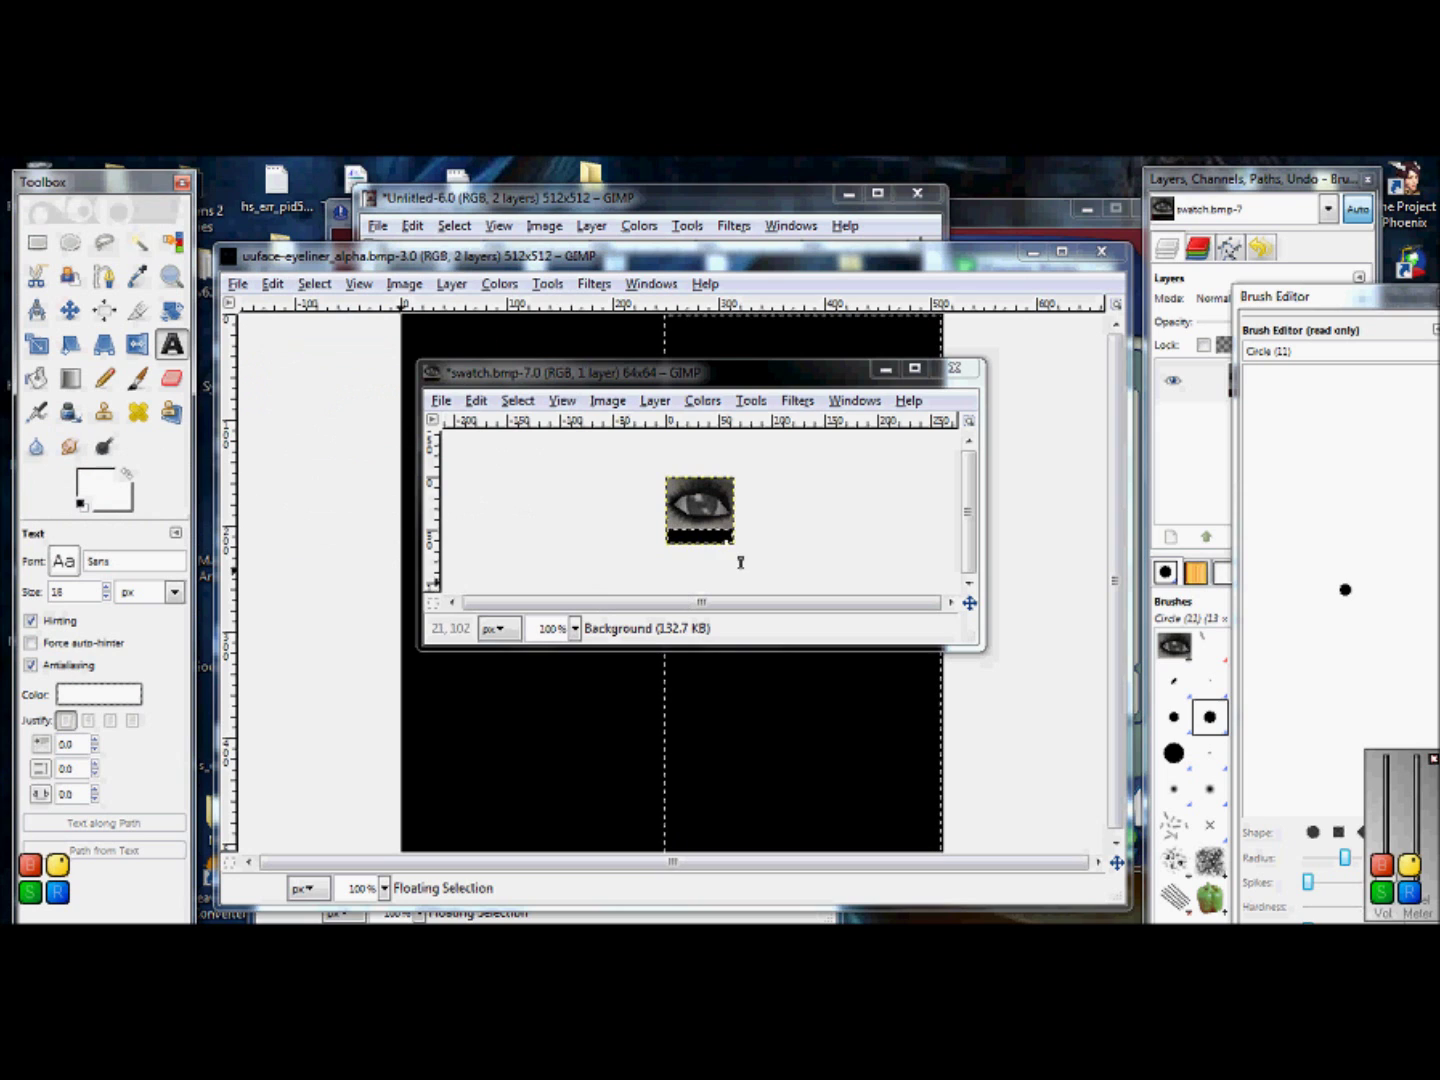
left_click_drag(744, 541, 681, 554)
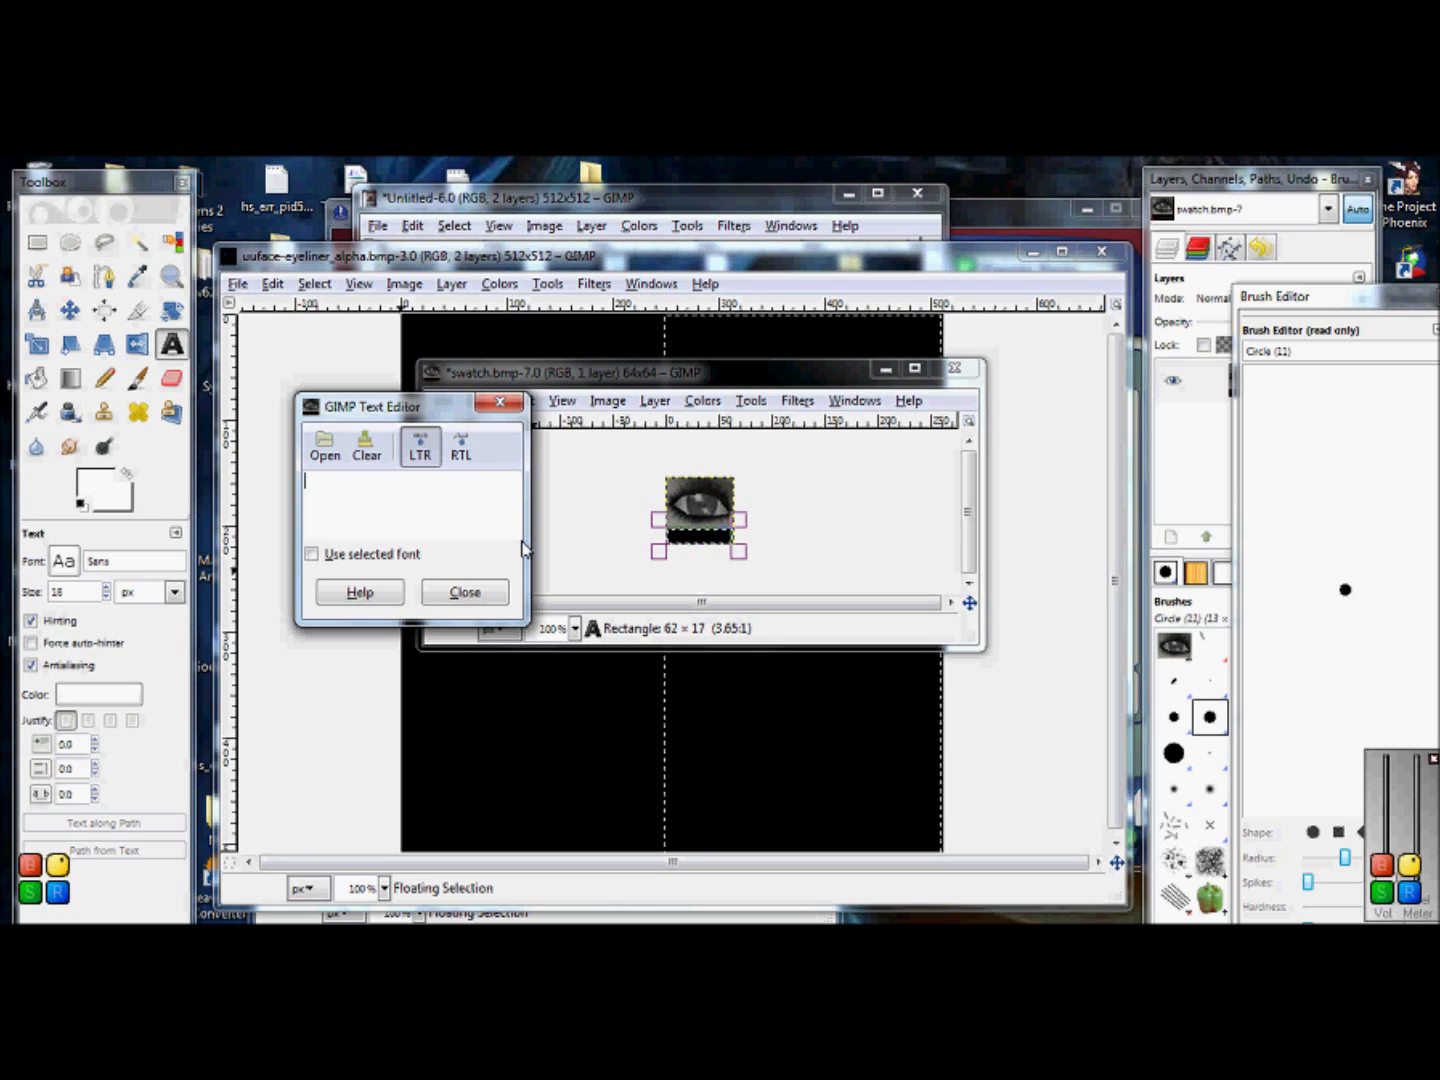
type("Npc")
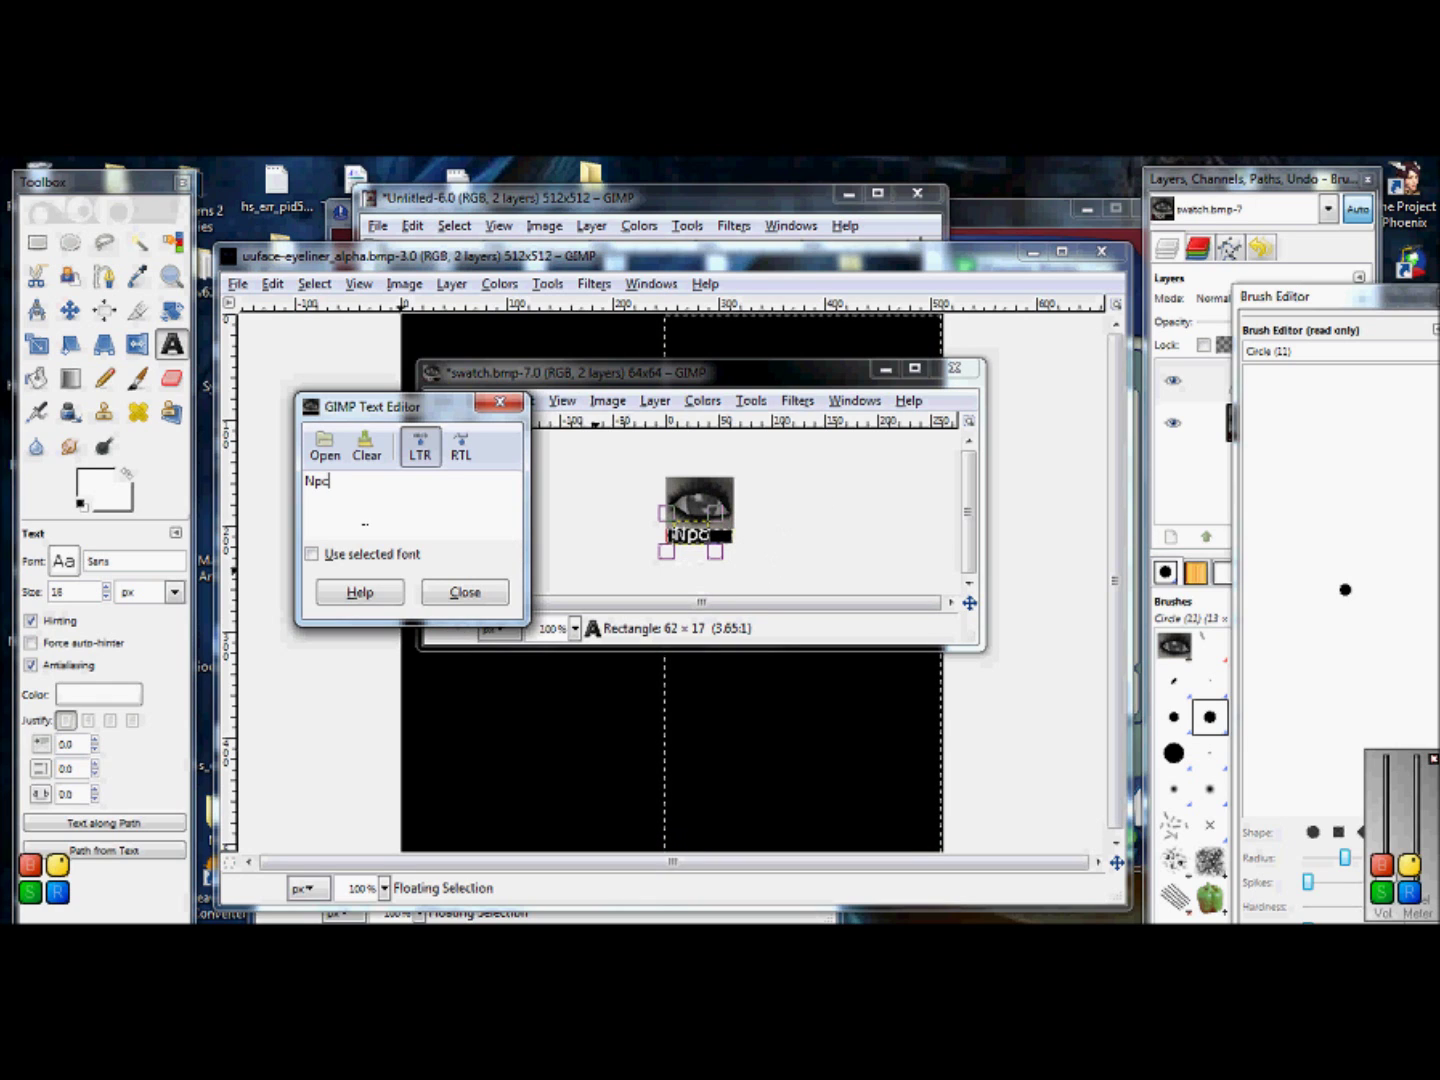
Step: Set the label font to Segoe Print at size 15 and finish editing
left_click(107, 590)
left_click(106, 596)
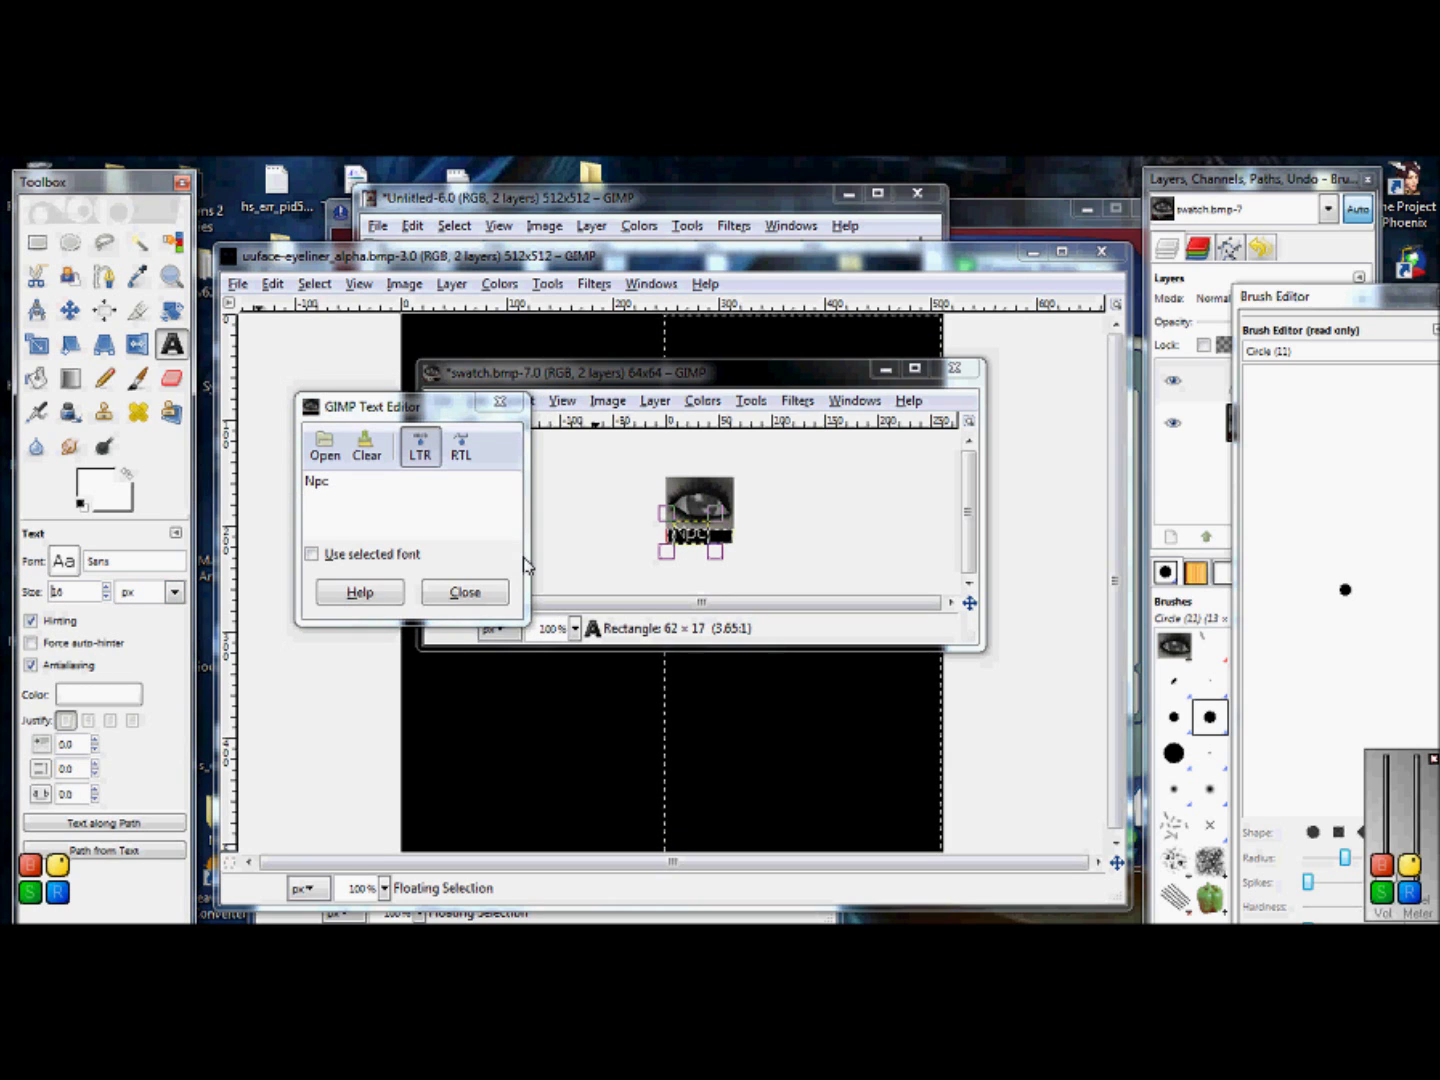
left_click(703, 556)
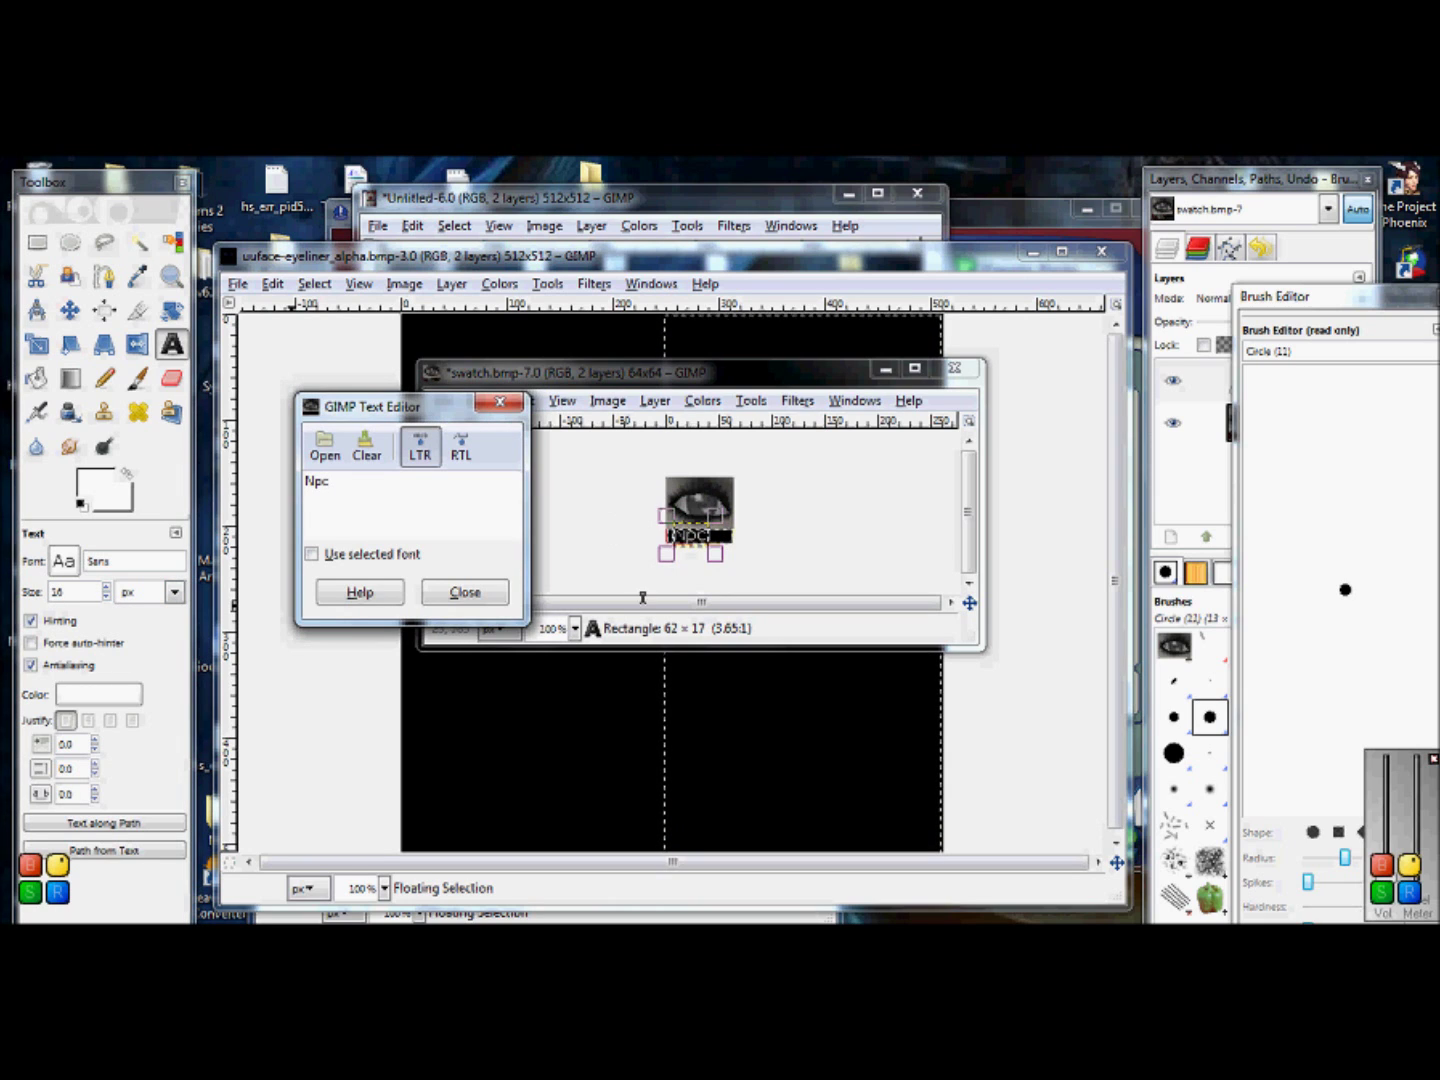
left_click(73, 568)
left_click(74, 569)
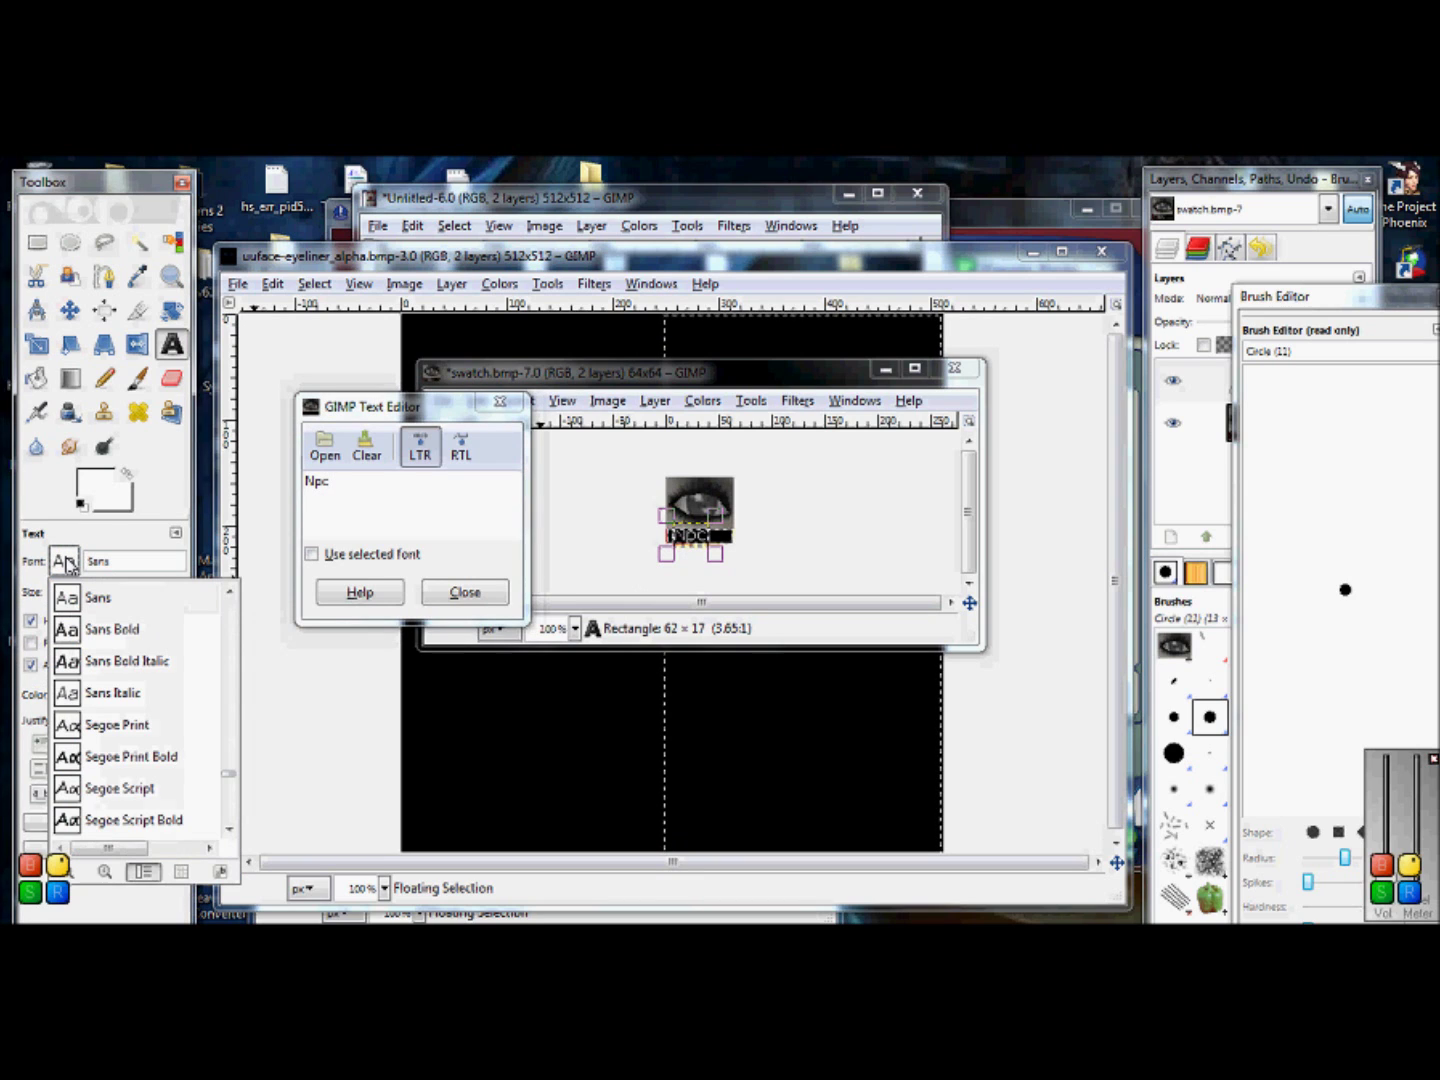
left_click(117, 730)
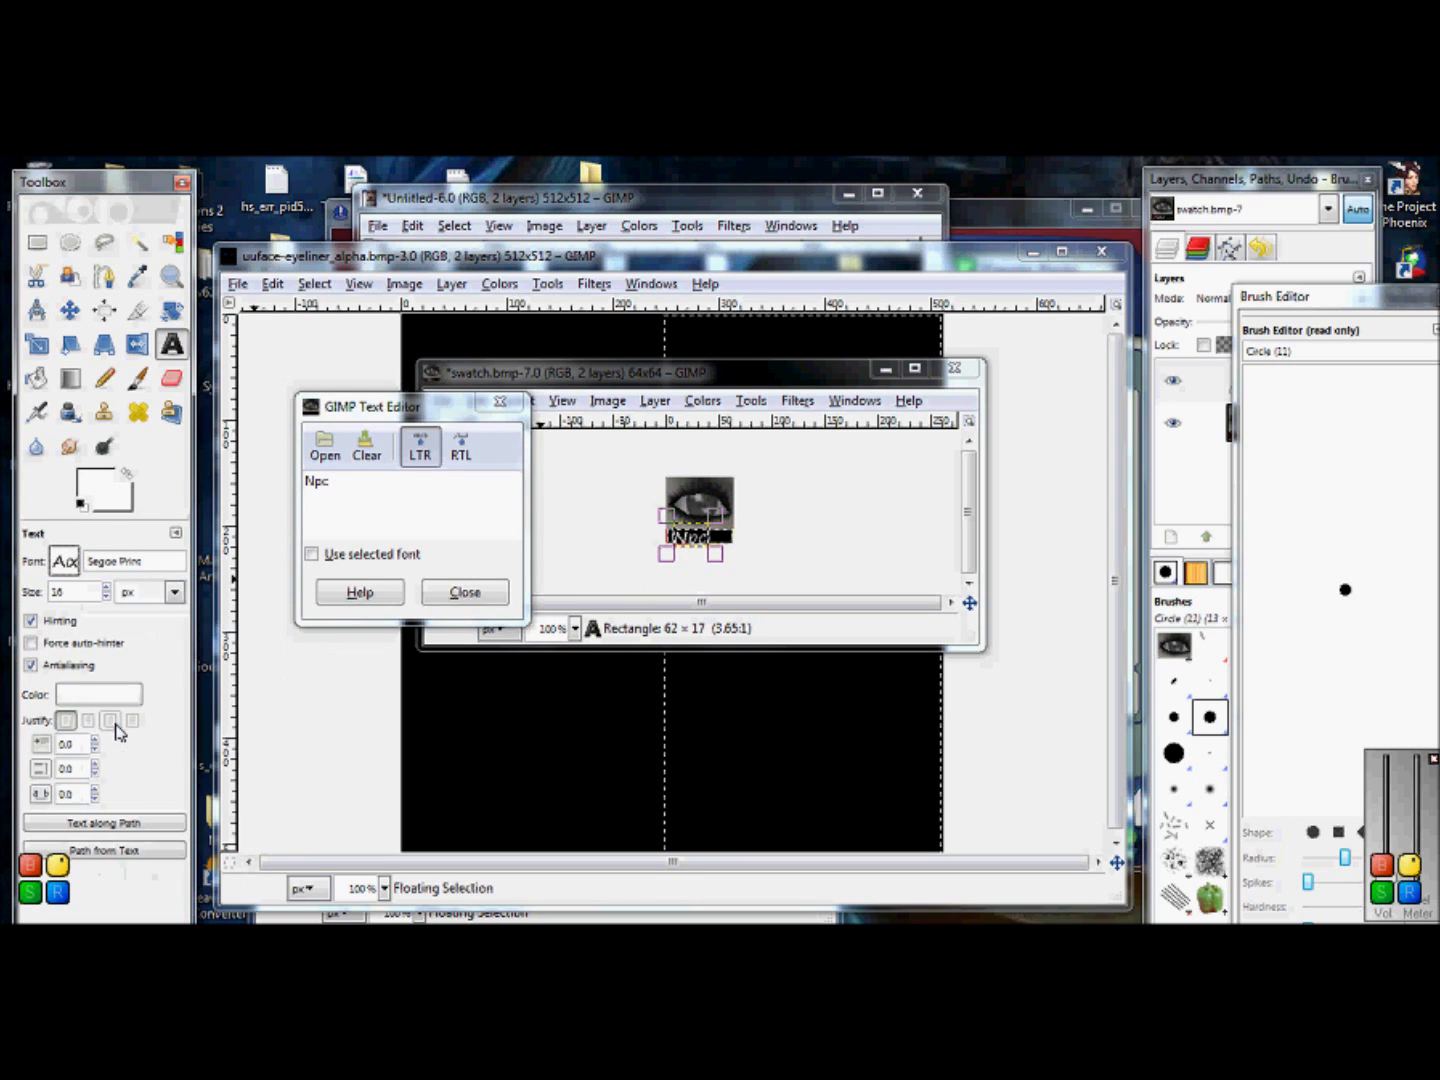
left_click(706, 540)
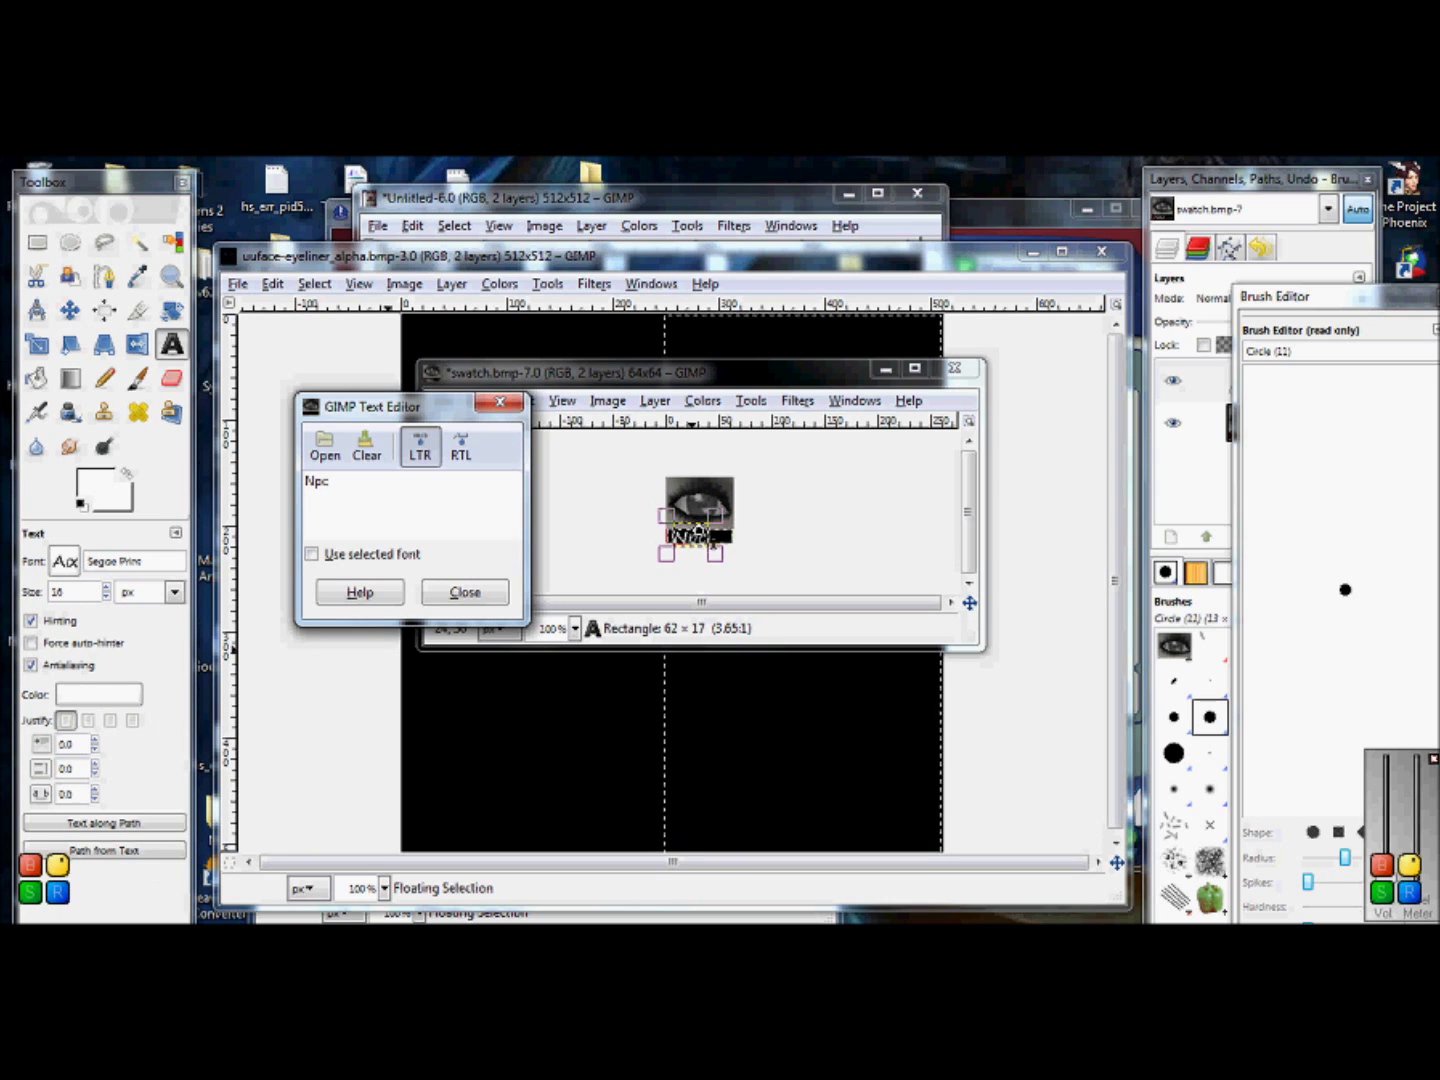
left_click(107, 599)
left_click(107, 598)
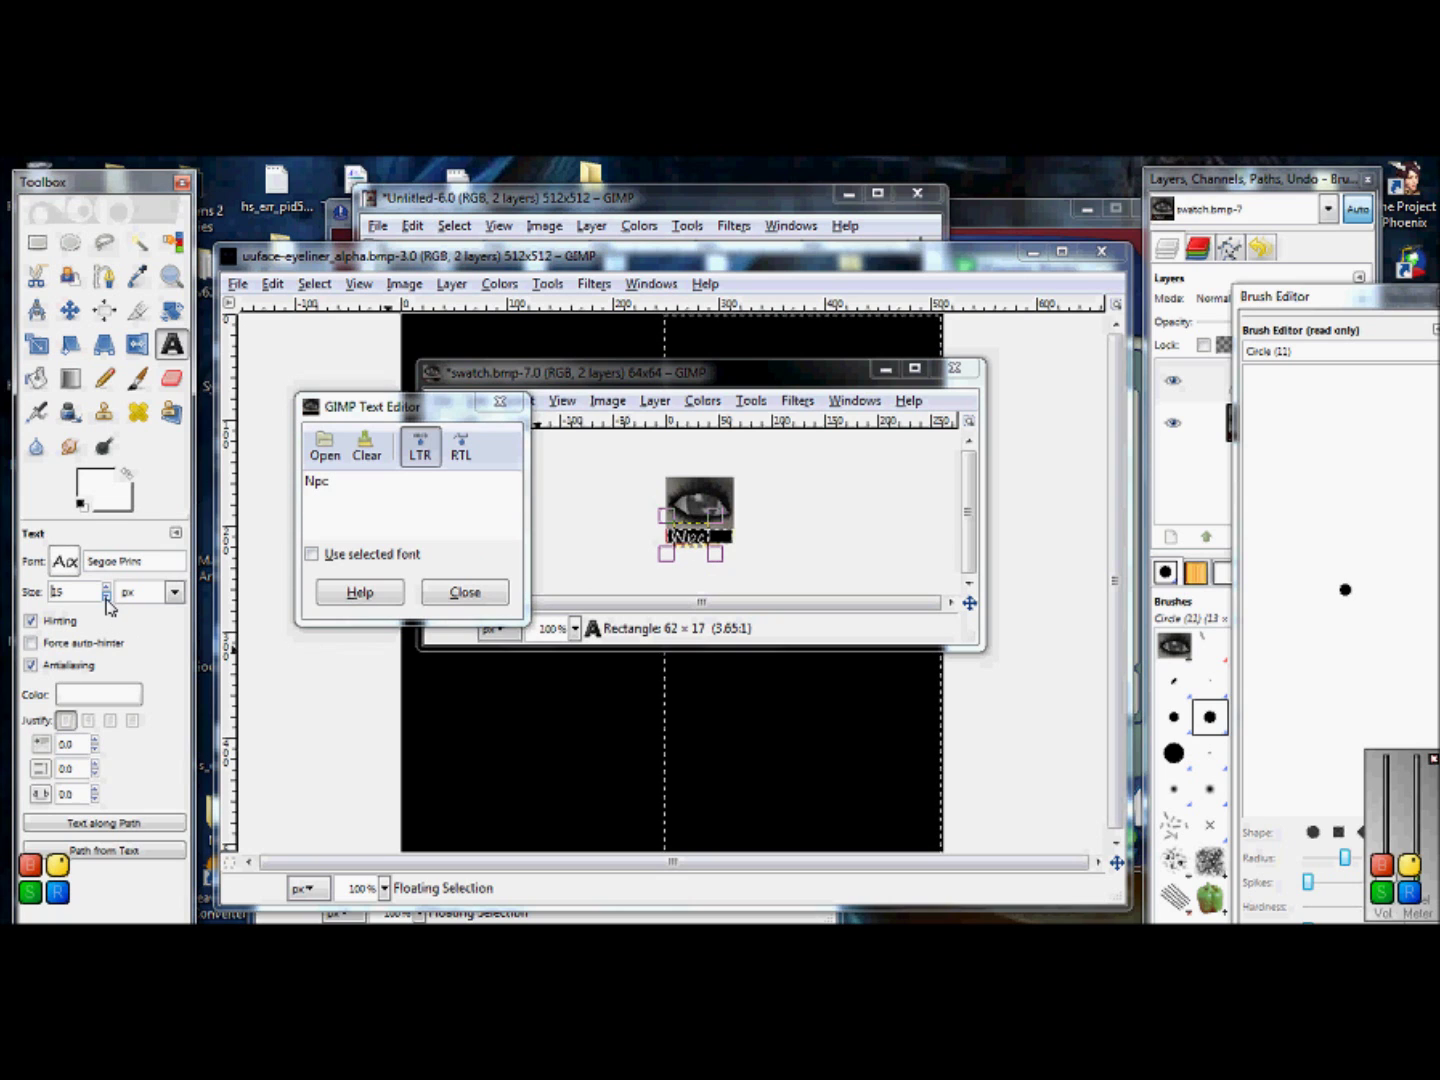
left_click(465, 591)
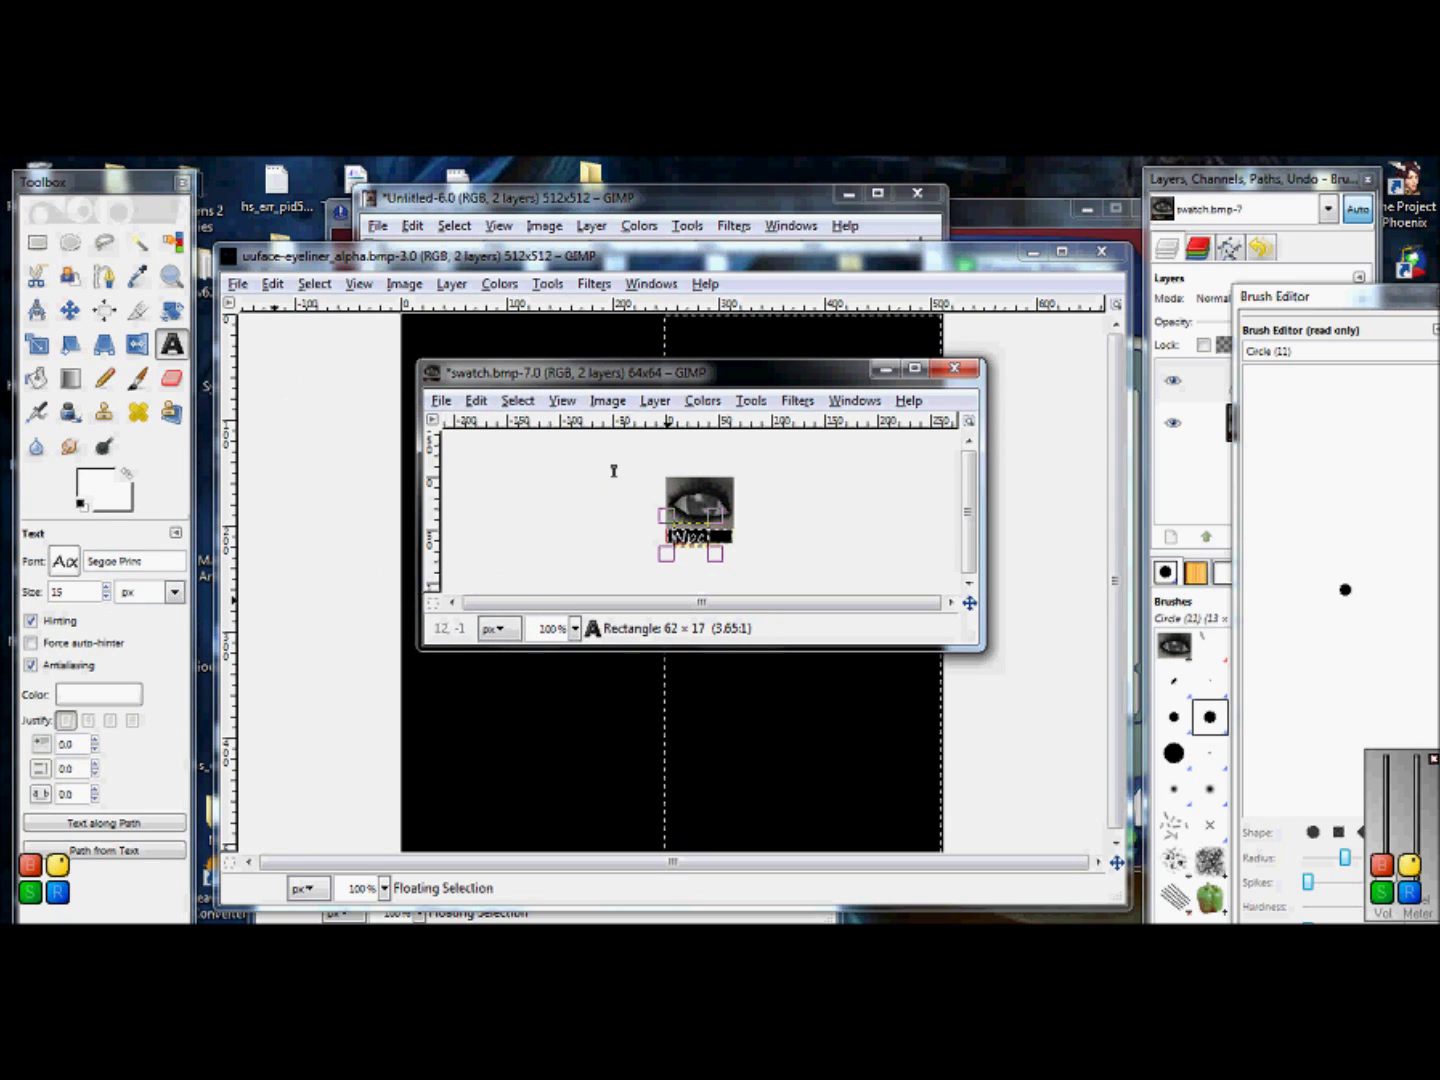
left_click(37, 242)
left_click(534, 550)
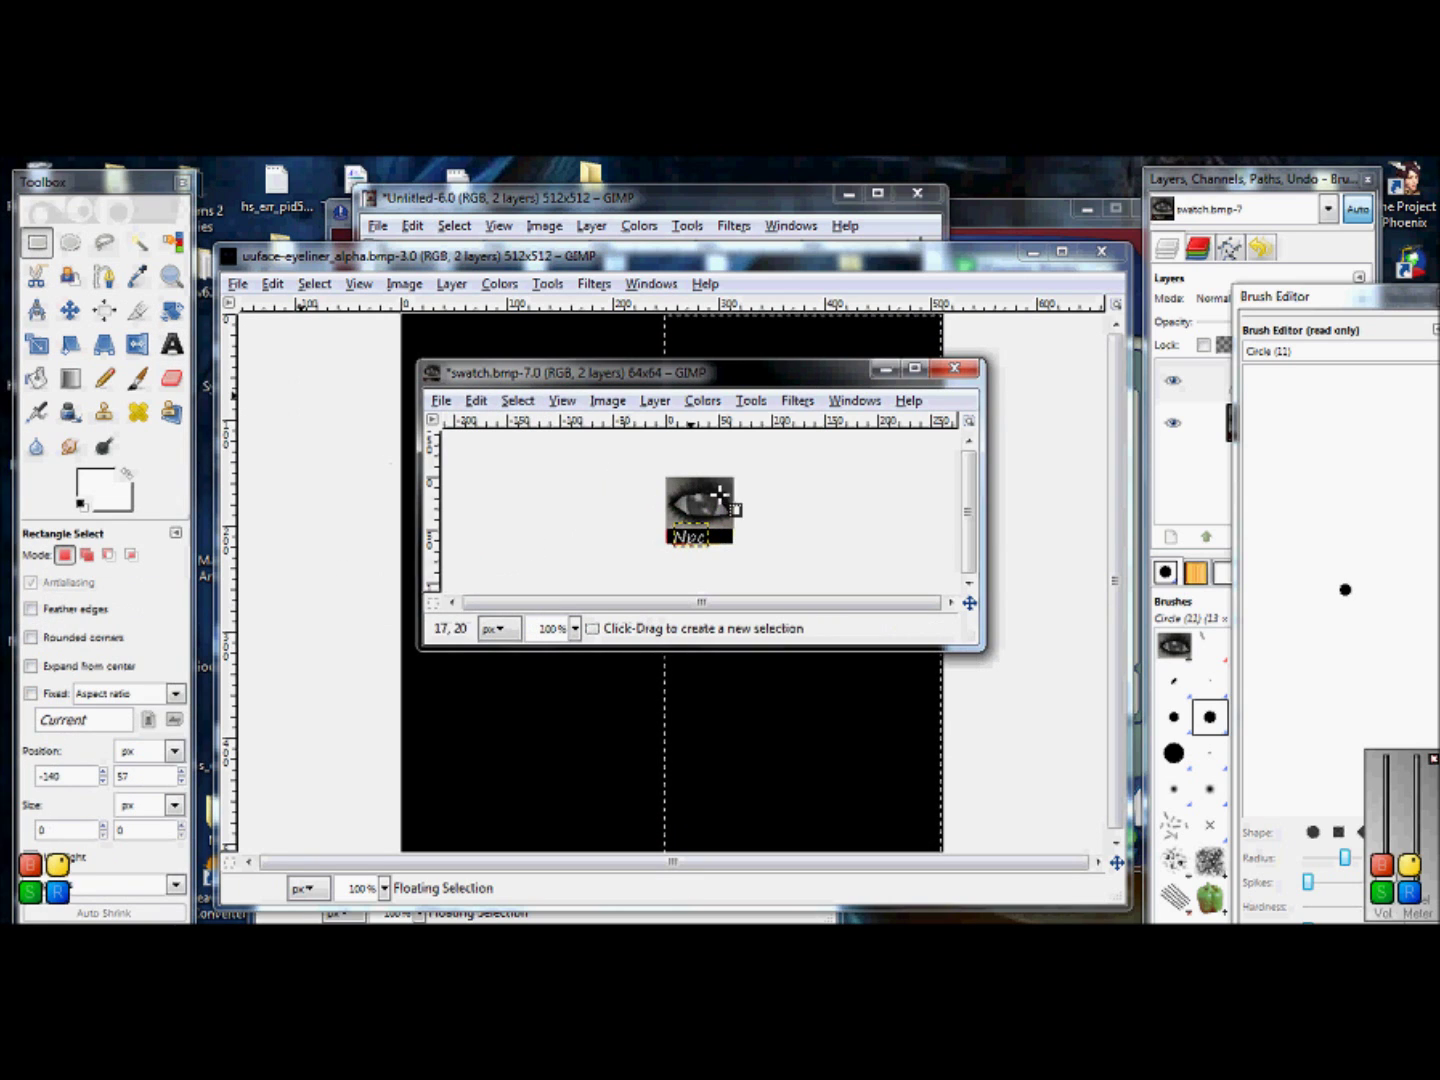
Step: Save swatch.bmp as a BMP with visible layers merged
left_click(440, 405)
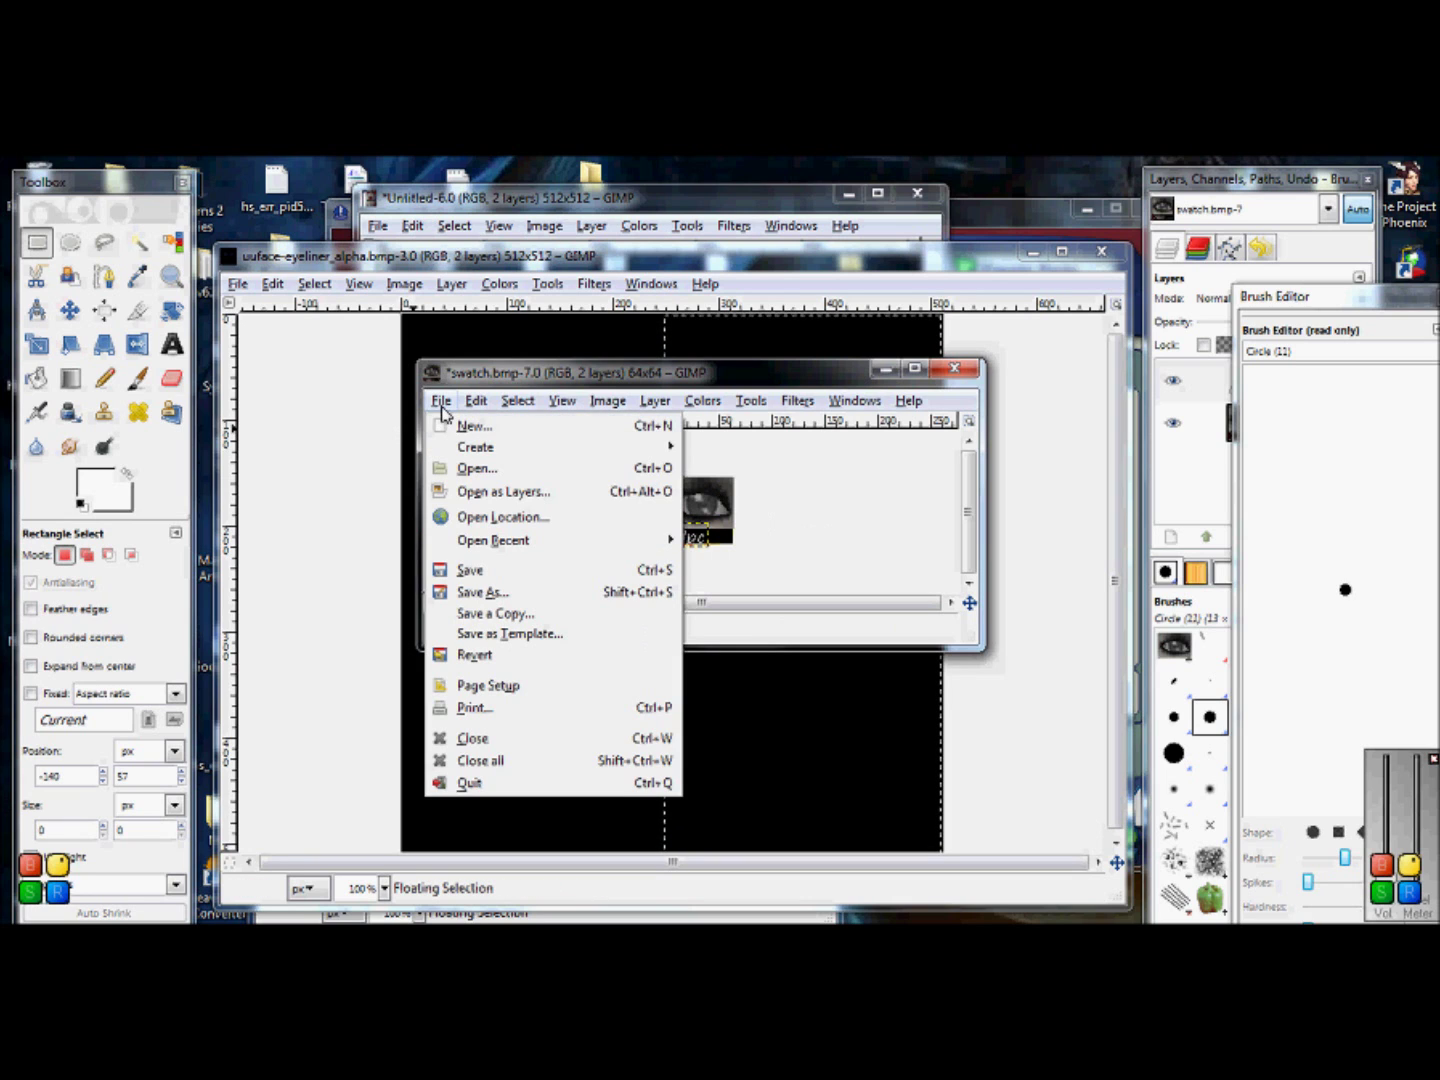
left_click(458, 571)
left_click(341, 466)
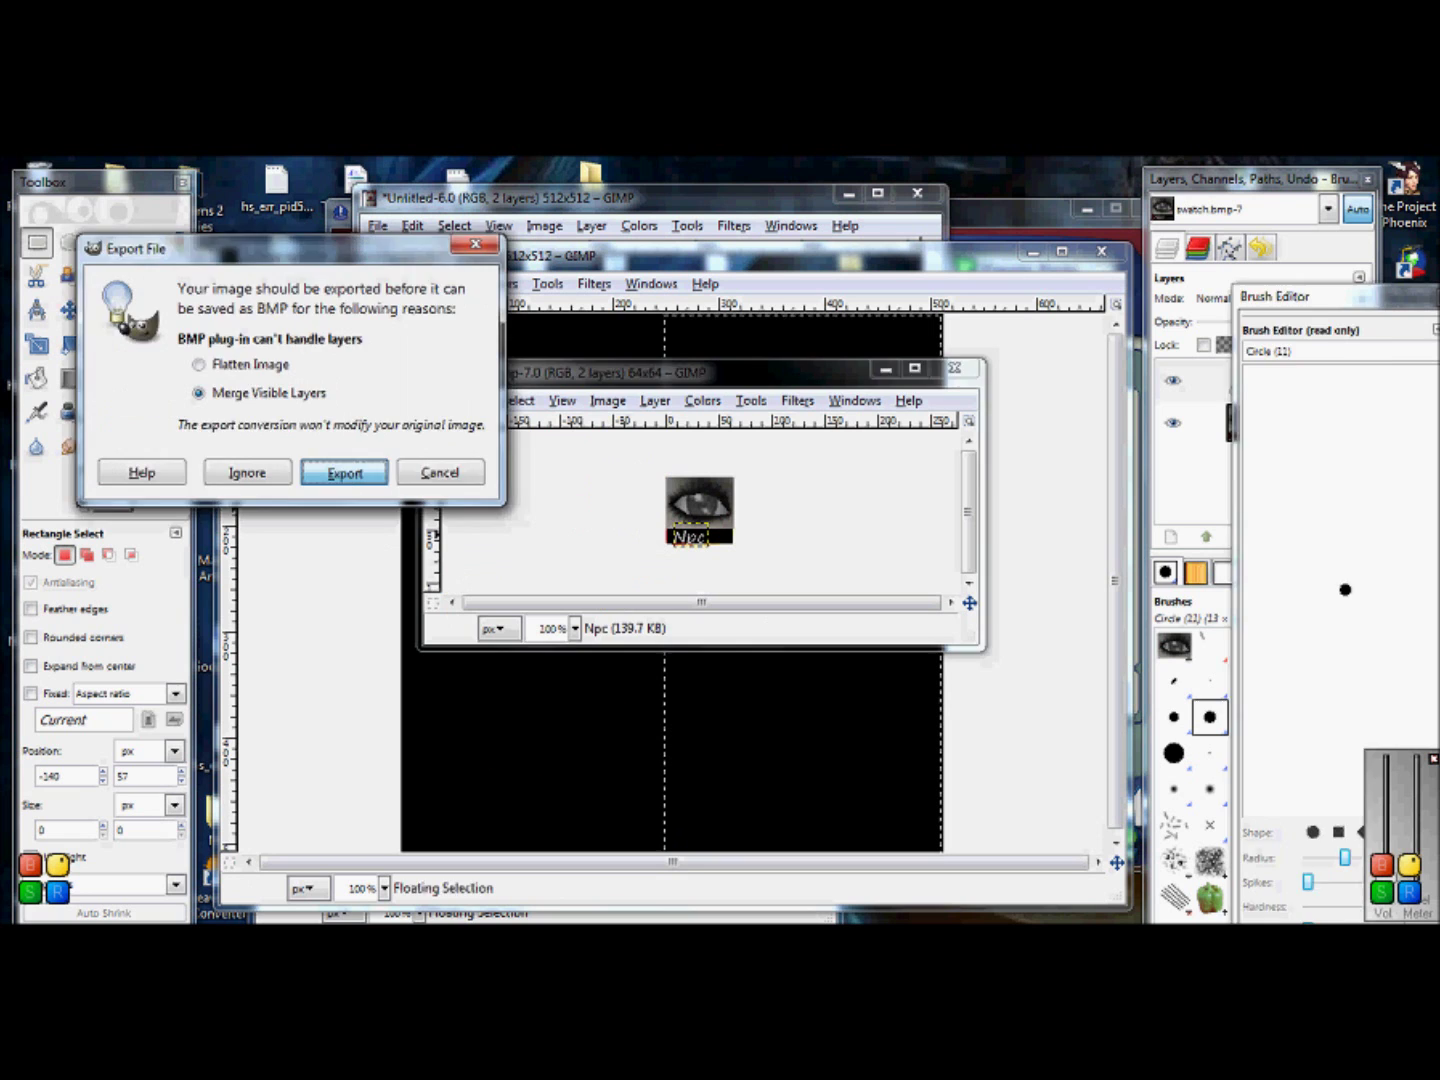
Step: Close the swatch, minimize the eyeliner image and return to the Body Shop project screen
left_click(954, 368)
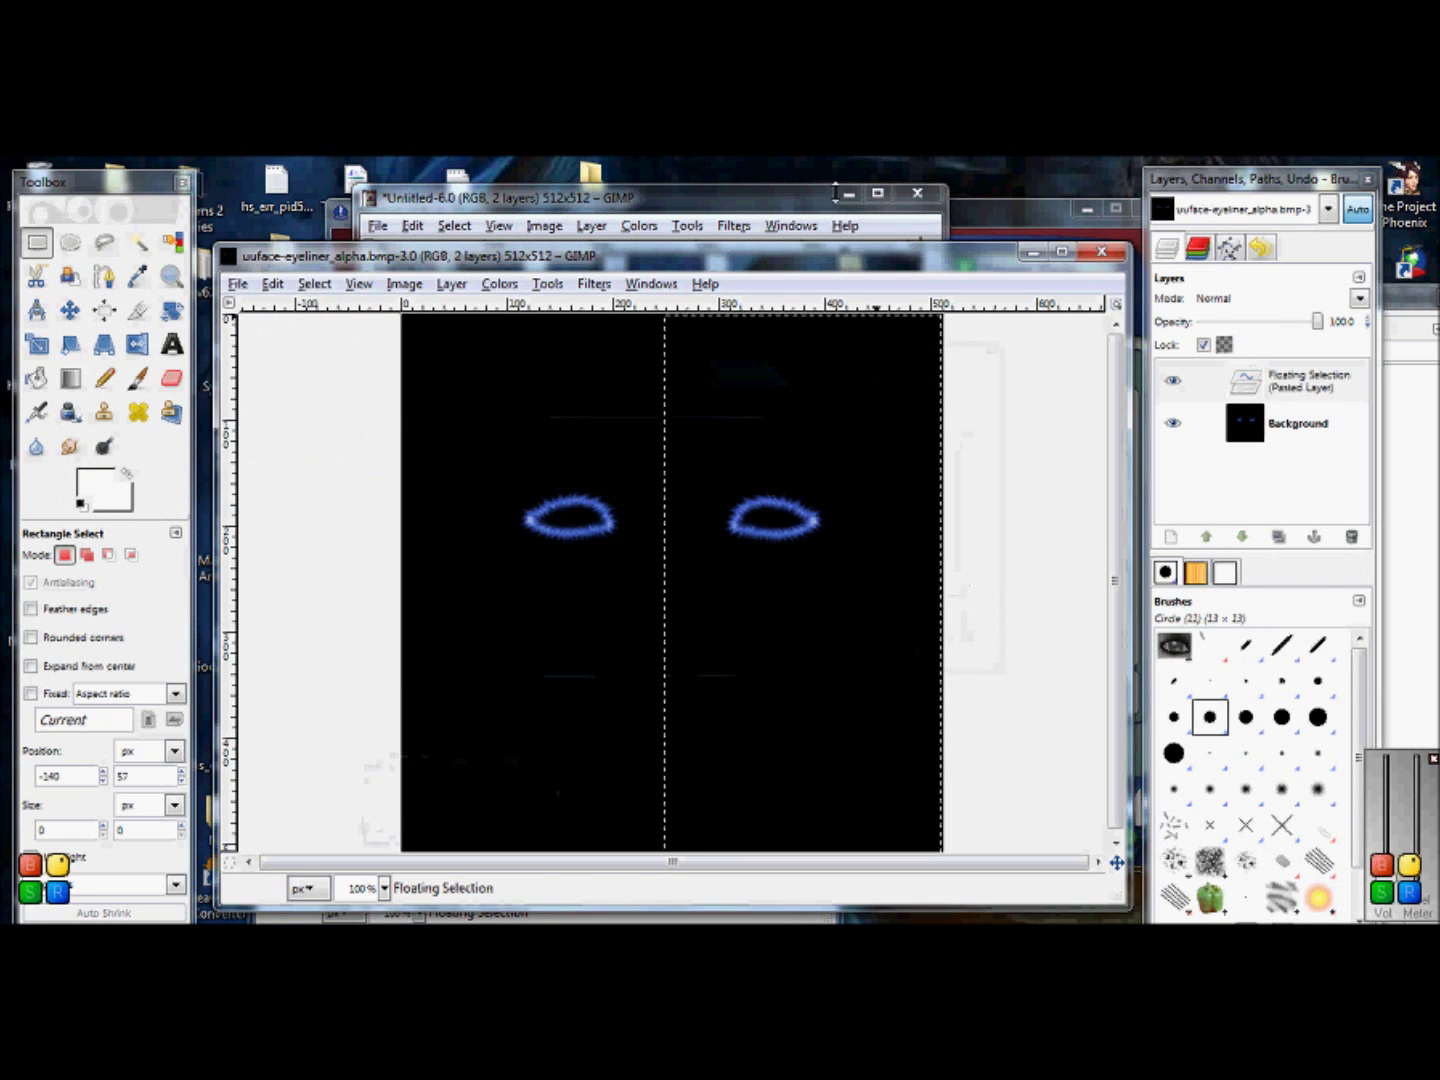
left_click(916, 238)
left_click(1032, 252)
left_click(343, 330)
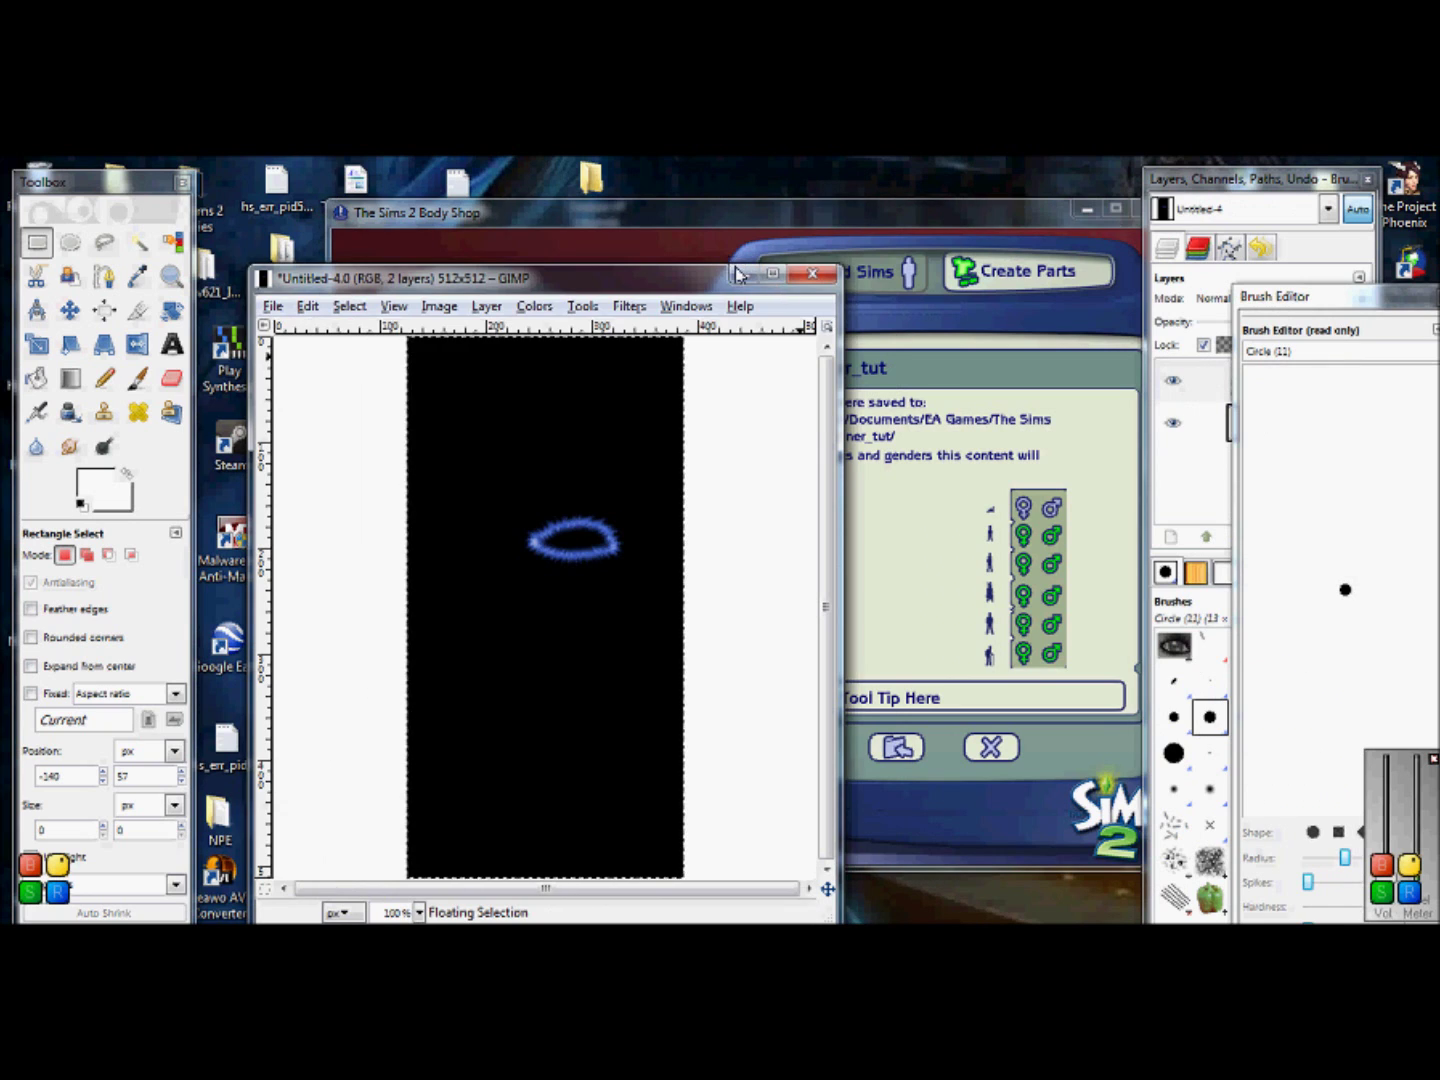
left_click(742, 295)
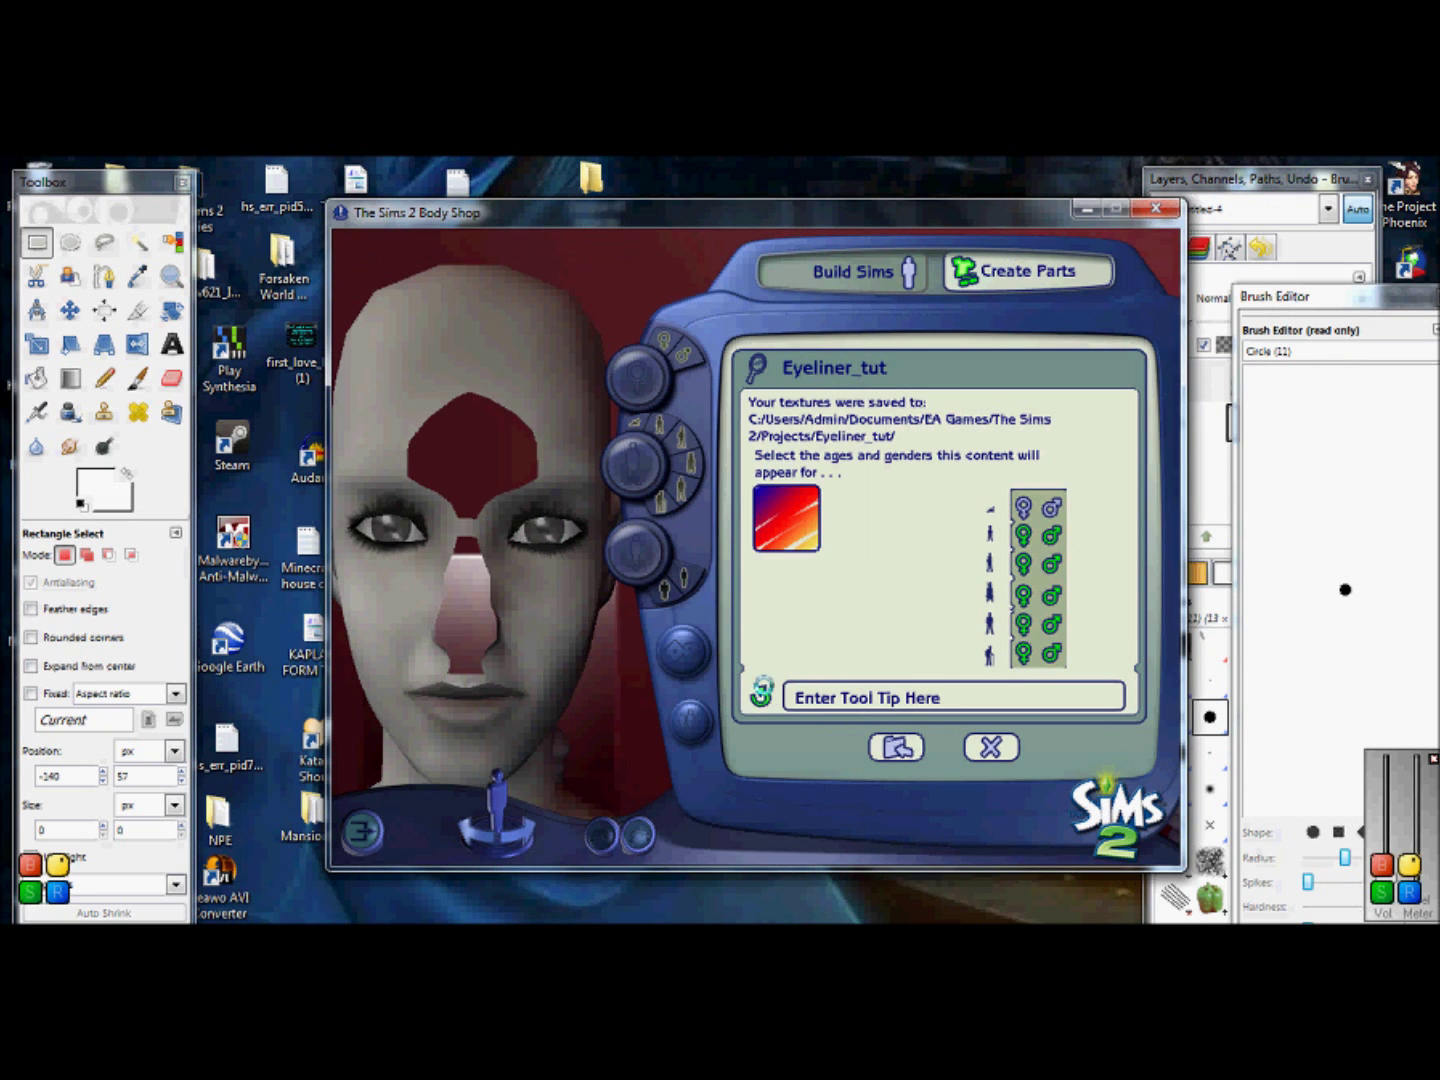
Step: Reload the Eyeliner_tut thumbnail so it shows the Npc eye swatch
left_click(762, 696)
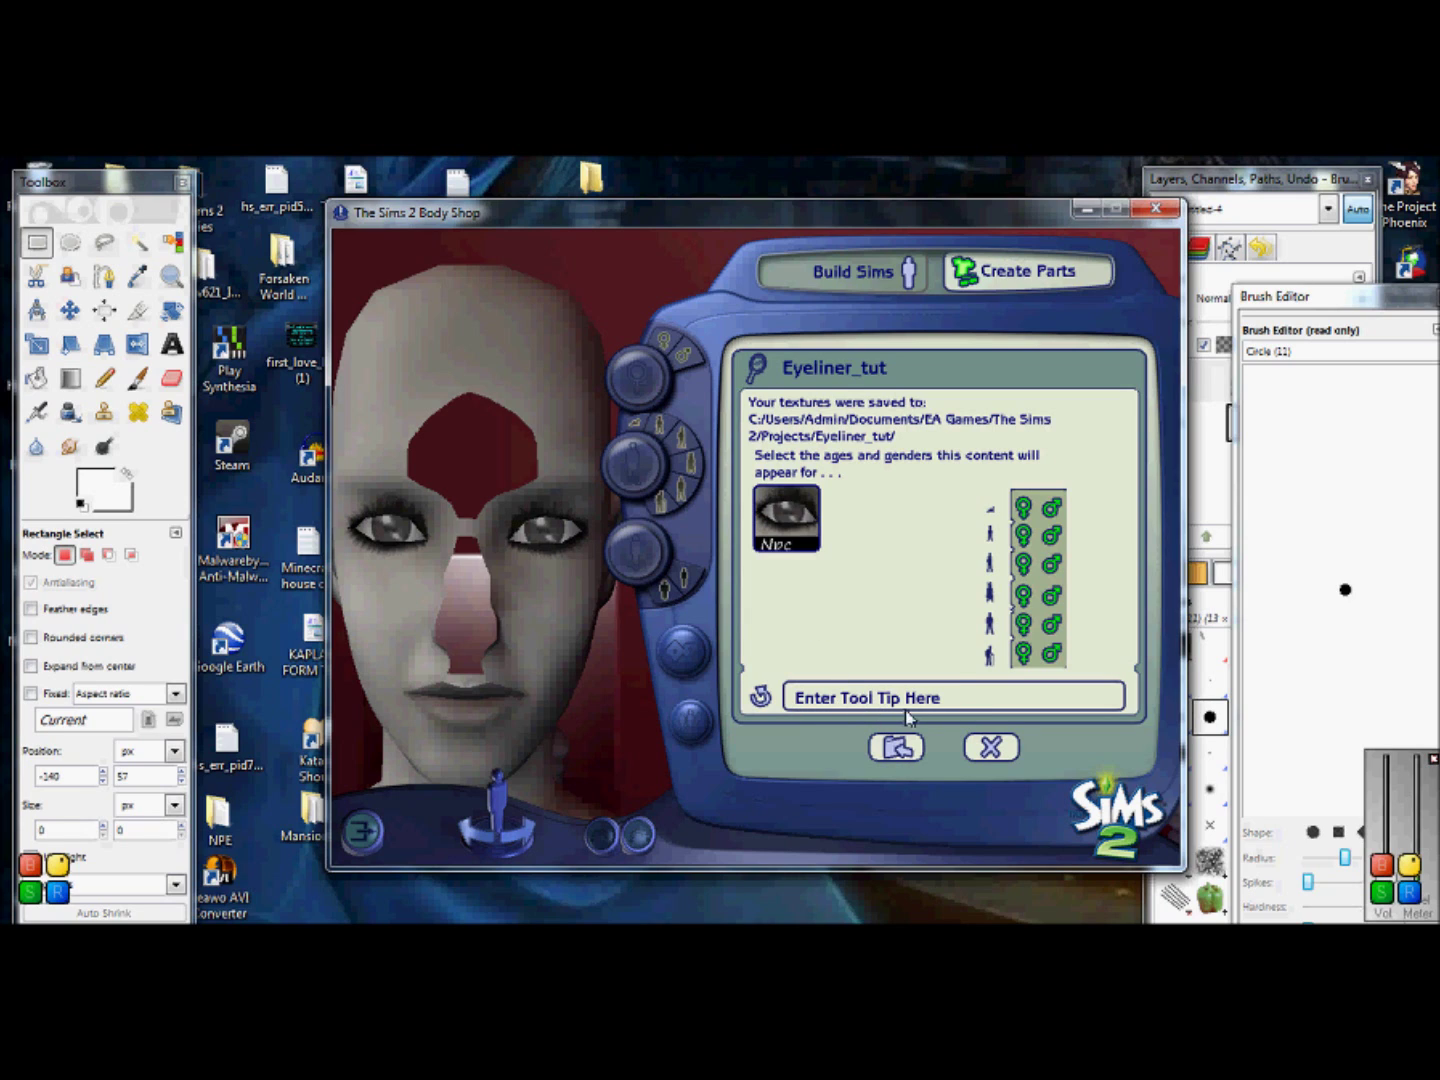
Step: Enter a 'Made by' tool tip followed by the creator's username, fixing typos
left_click(959, 707)
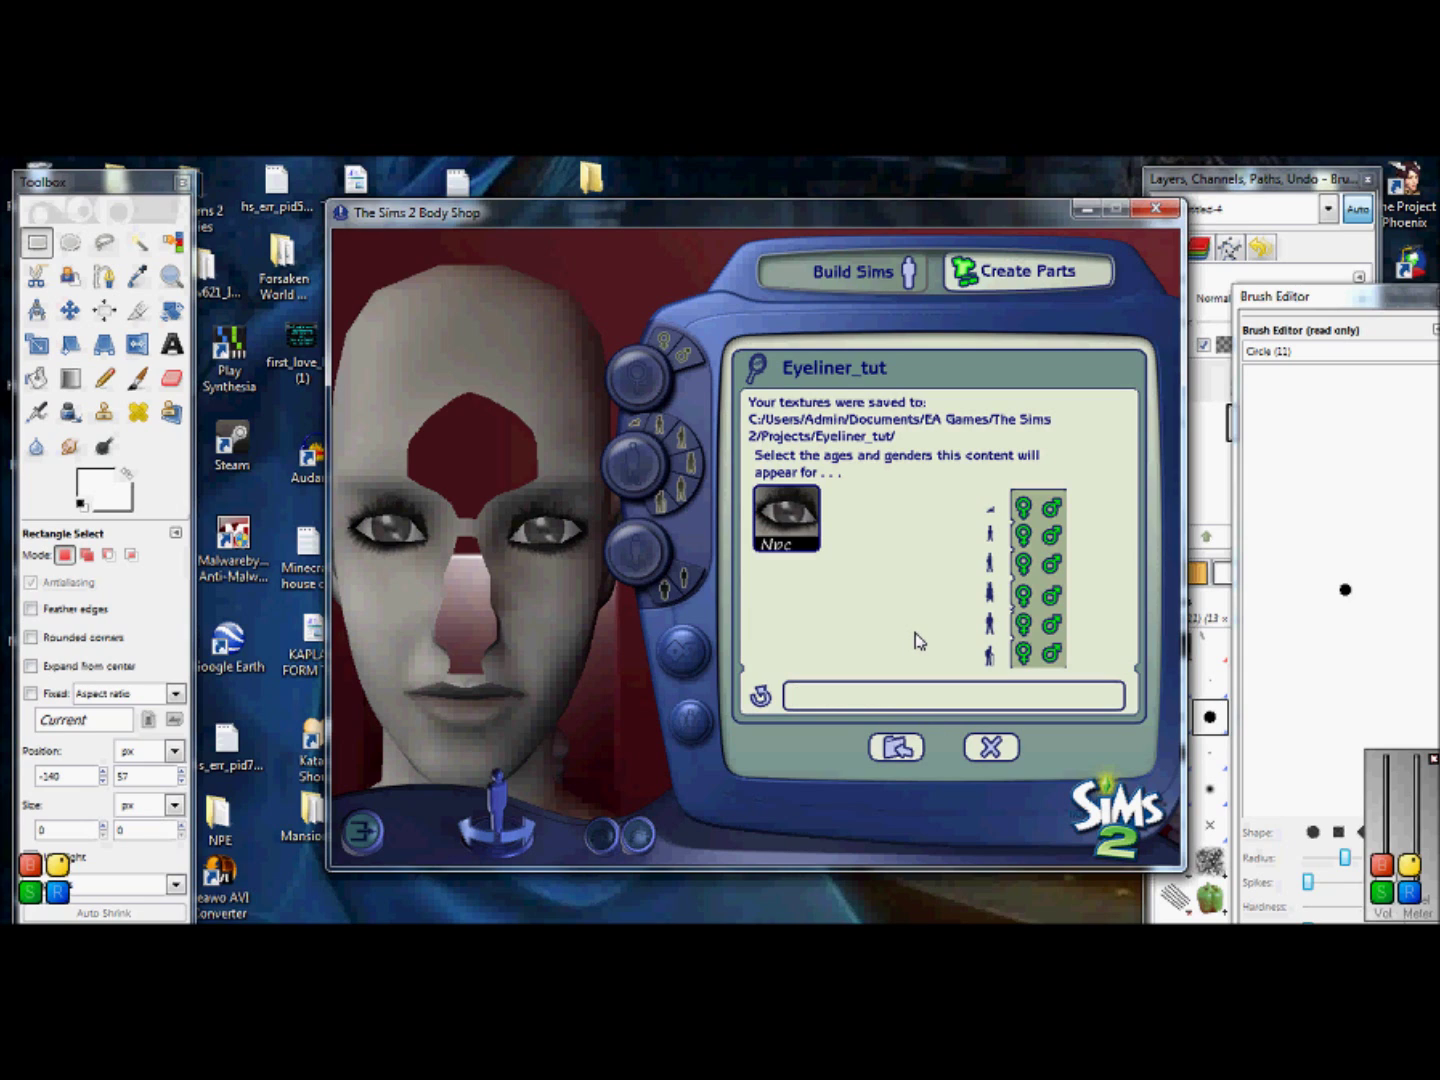
type("Mde by")
key("BackSpace")
key("BackSpace")
key("BackSpace")
key("BackSpace")
key("BackSpace")
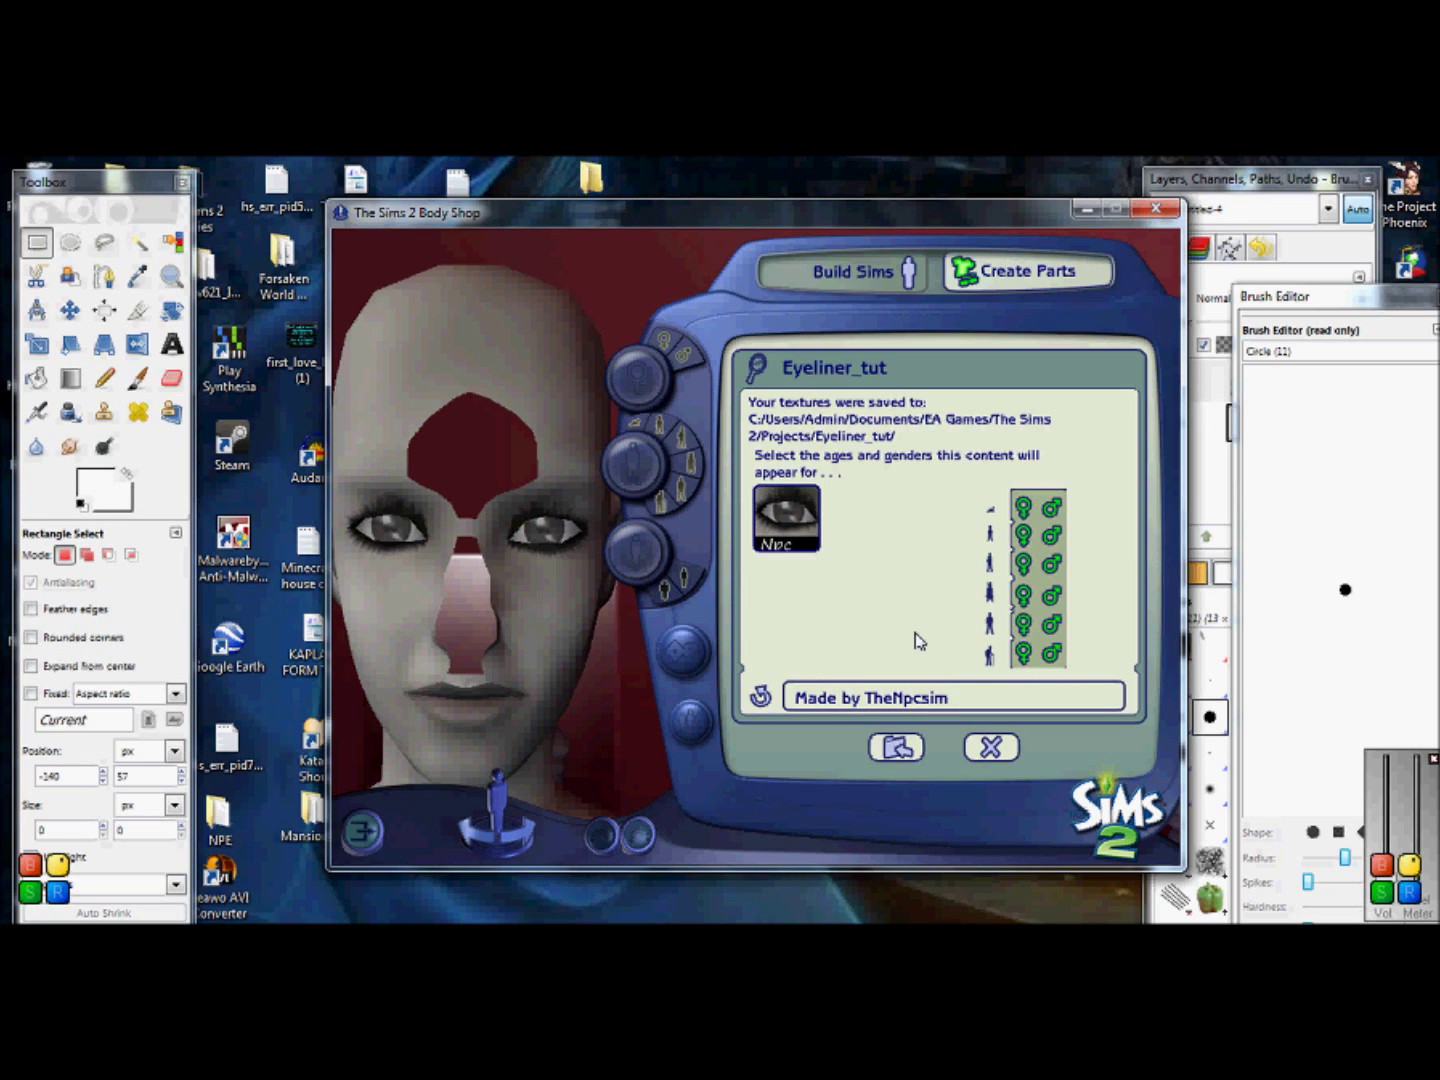
Step: Import the Eyeliner_tut eyeliner into the game from Body Shop
left_click(896, 751)
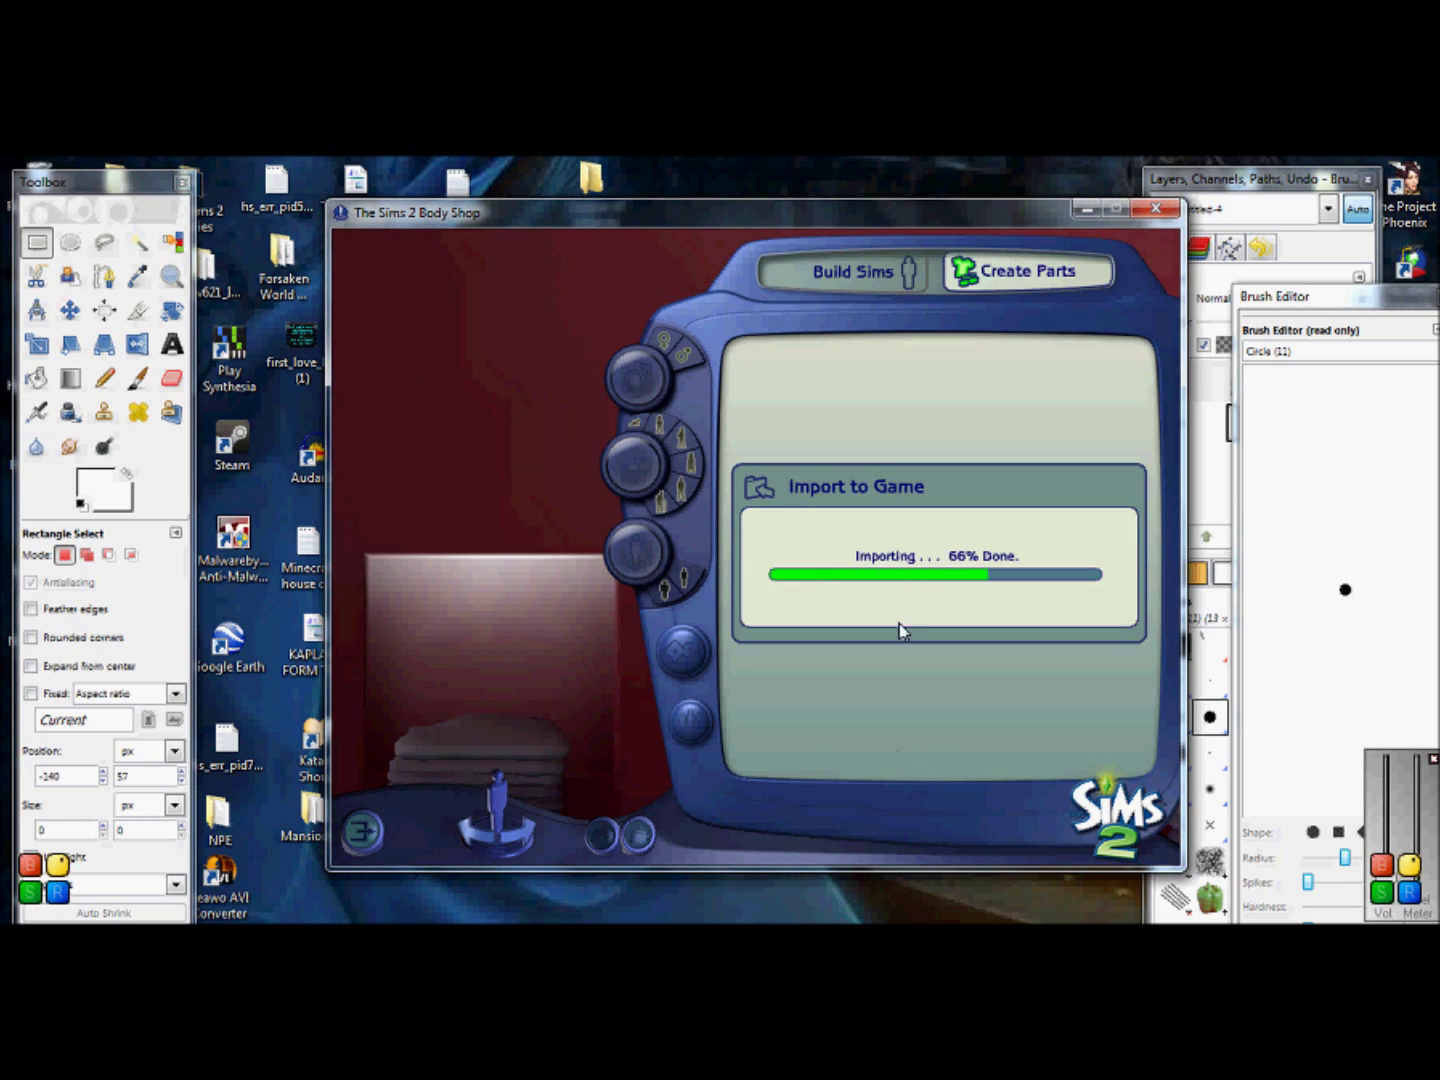